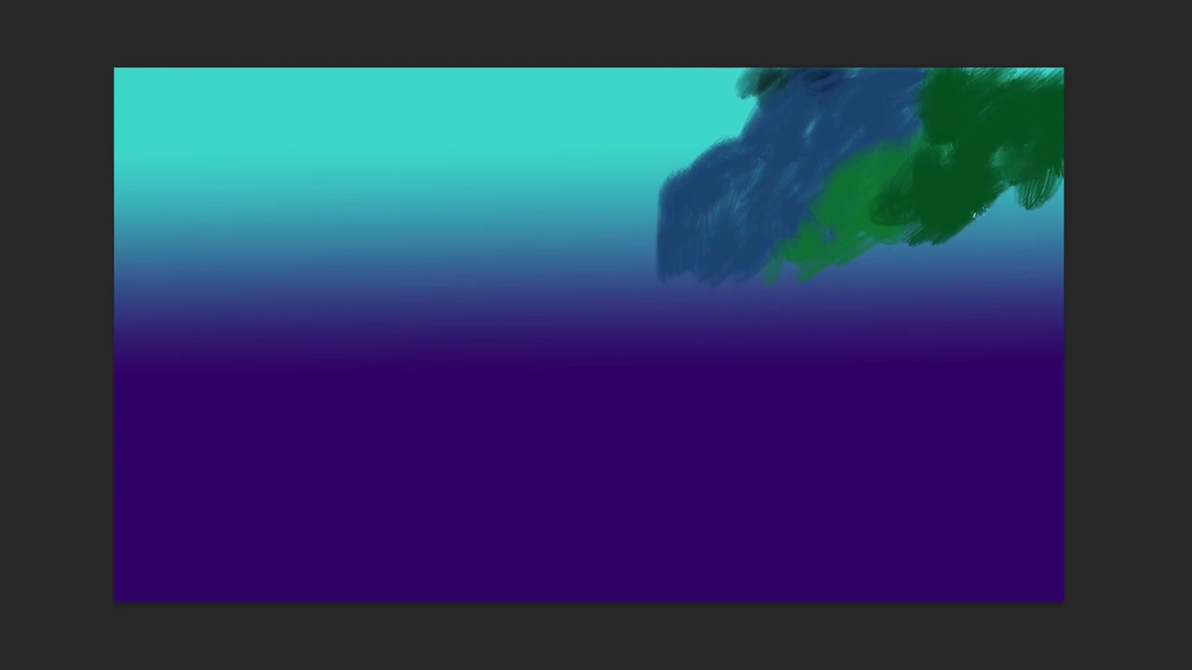
# Extend the light green and dark green foliage masses downward over the base of the blue cliff
pyautogui.keyDown('alt'); pyautogui.click(856, 210); pyautogui.keyUp('alt')
pyautogui.moveTo(829, 251); pyautogui.dragTo(780, 307)
pyautogui.moveTo(940, 232)
pyautogui.mouseDown()
pyautogui.moveTo(1018, 268)
pyautogui.moveTo(1039, 214)
pyautogui.mouseUp()
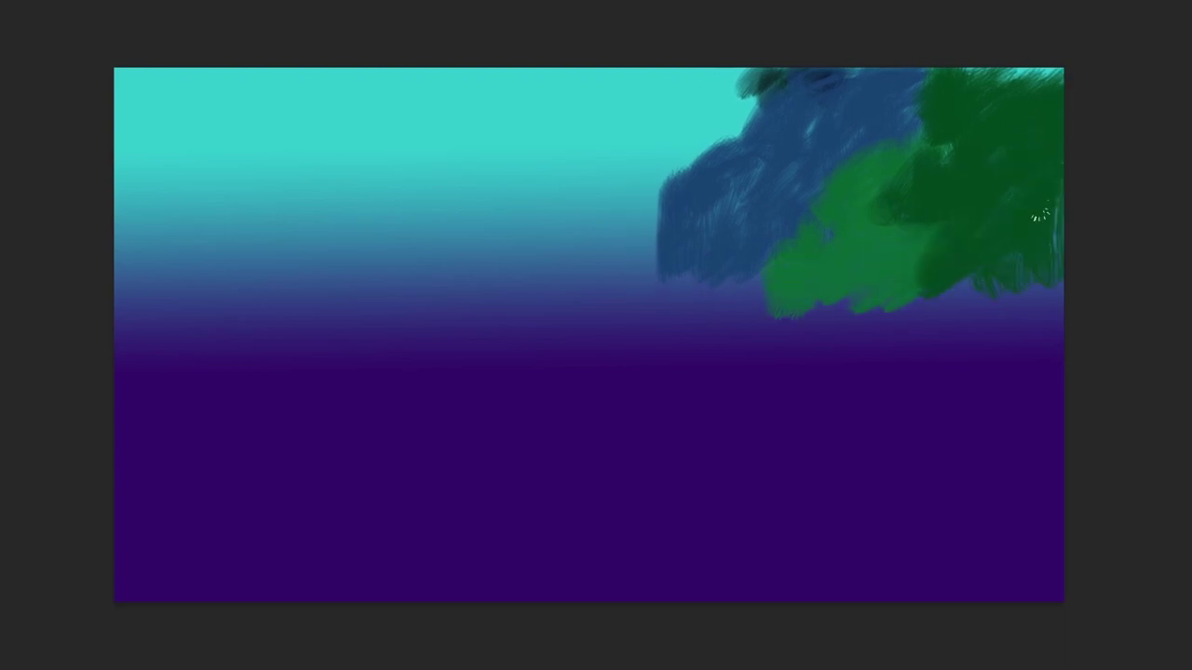
# Block in a teal-blue far shoreline across the middle and a tall blue-violet mountain on the canvas's left side
pyautogui.moveTo(738, 261)
pyautogui.mouseDown()
pyautogui.moveTo(686, 328)
pyautogui.moveTo(680, 380)
pyautogui.moveTo(590, 406)
pyautogui.moveTo(466, 404)
pyautogui.moveTo(368, 358)
pyautogui.mouseUp()
pyautogui.moveTo(441, 387)
pyautogui.mouseDown()
pyautogui.moveTo(118, 306)
pyautogui.moveTo(282, 409)
pyautogui.mouseUp()
pyautogui.moveTo(179, 74); pyautogui.dragTo(301, 242)
pyautogui.moveTo(246, 123); pyautogui.dragTo(299, 242)
pyautogui.keyDown('alt'); pyautogui.click(346, 248); pyautogui.keyUp('alt')
pyautogui.moveTo(206, 85)
pyautogui.mouseDown()
pyautogui.moveTo(322, 317)
pyautogui.moveTo(346, 314)
pyautogui.moveTo(176, 74)
pyautogui.moveTo(135, 247)
pyautogui.moveTo(186, 311)
pyautogui.moveTo(279, 322)
pyautogui.moveTo(344, 279)
pyautogui.mouseUp()
pyautogui.moveTo(429, 350)
pyautogui.mouseDown()
pyautogui.moveTo(330, 324)
pyautogui.moveTo(498, 372)
pyautogui.mouseUp()
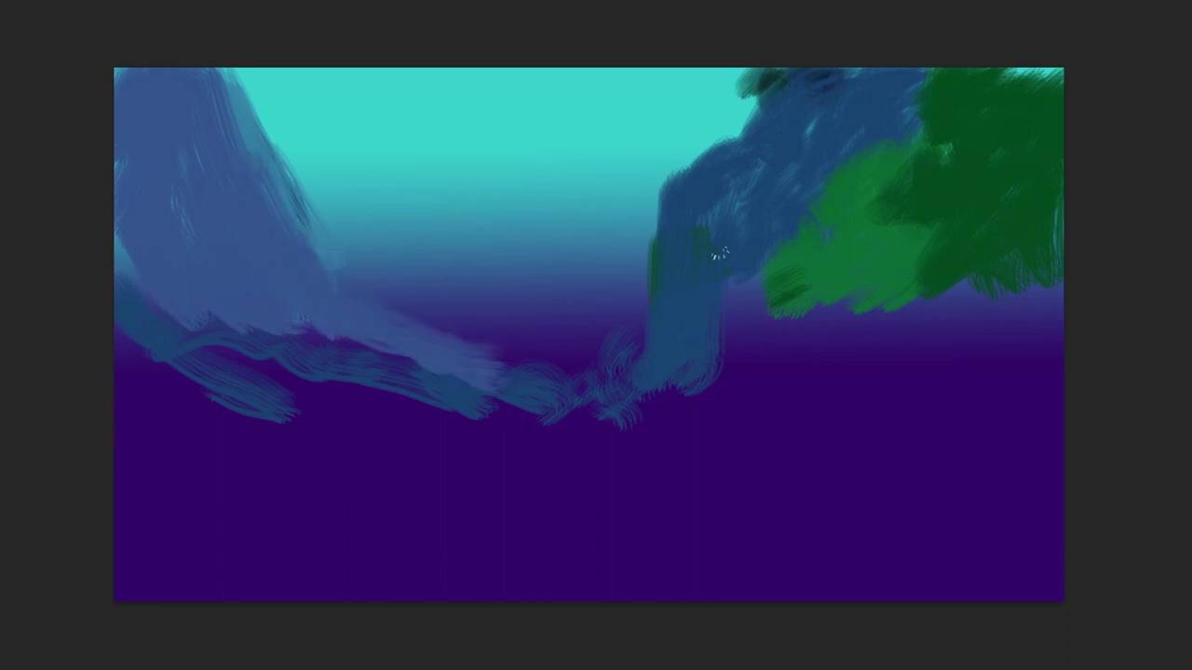
# Brush blue-violet accents onto the upper edge and foot of the right cliff and along the far shoreline
pyautogui.moveTo(693, 191); pyautogui.dragTo(666, 223)
pyautogui.moveTo(655, 345); pyautogui.dragTo(663, 402)
pyautogui.moveTo(474, 419); pyautogui.dragTo(517, 433)
pyautogui.moveTo(260, 377); pyautogui.dragTo(423, 417)
# Paint a very dark purple landmass at the foot of the left mountain, using sampled and darkened purple
pyautogui.keyDown('alt'); pyautogui.click(849, 116); pyautogui.keyUp('alt')
pyautogui.moveTo(200, 358); pyautogui.dragTo(251, 409)
pyautogui.keyDown('alt'); pyautogui.click(226, 439); pyautogui.keyUp('alt')
pyautogui.moveTo(123, 324)
pyautogui.mouseDown()
pyautogui.moveTo(160, 359)
pyautogui.moveTo(152, 365)
pyautogui.moveTo(279, 411)
pyautogui.moveTo(357, 410)
pyautogui.mouseUp()
pyautogui.press('F6')
pyautogui.click(70, 311)
pyautogui.press('F6')
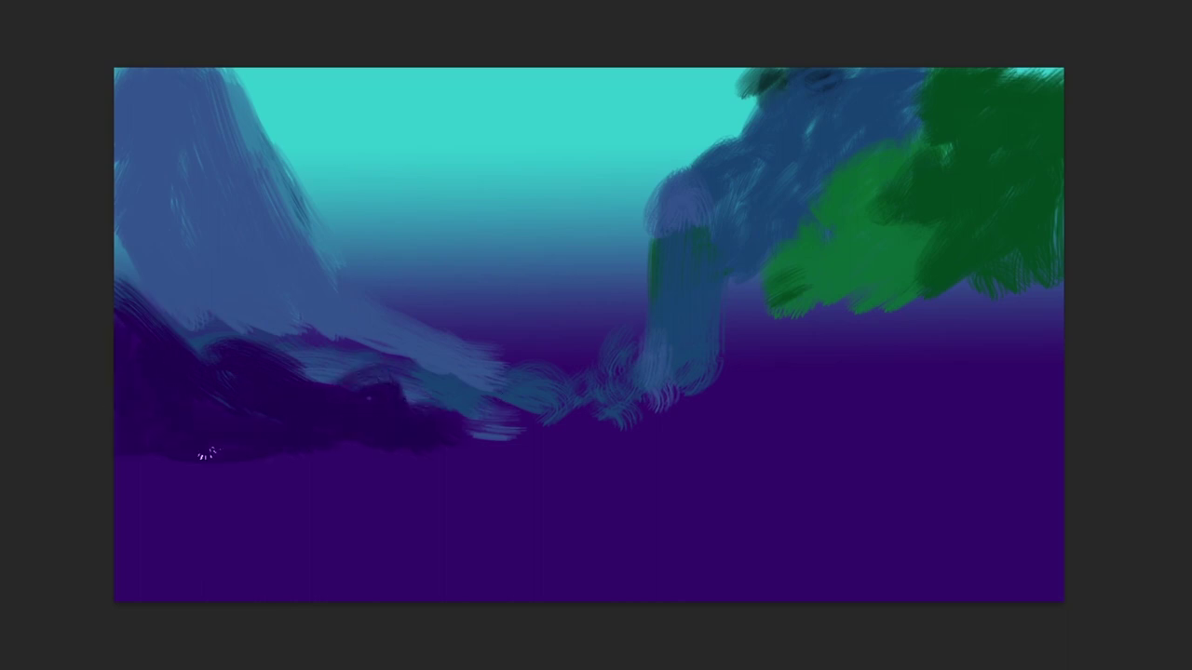
# Add dark purple strokes at the right cliff's base, and start an orange-brown patch below the green foliage
pyautogui.moveTo(745, 300)
pyautogui.mouseDown()
pyautogui.moveTo(693, 370)
pyautogui.moveTo(810, 313)
pyautogui.moveTo(840, 313)
pyautogui.mouseUp()
pyautogui.press('F6')
pyautogui.click(115, 364)
pyautogui.click(118, 407)
pyautogui.click(88, 279)
pyautogui.press('F6')
# Flatten the brush tip to 30% roundness and paint a blended band of brown rocks beneath the foliage
pyautogui.press('F5')
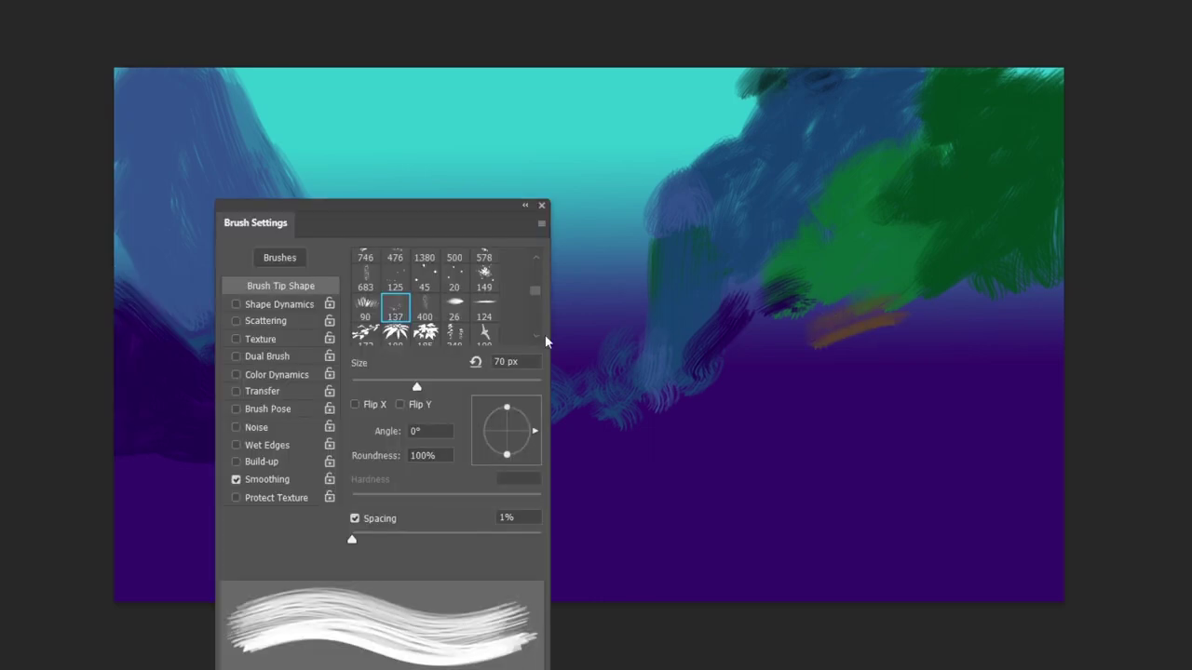
pyautogui.moveTo(506, 405); pyautogui.dragTo(507, 418)
pyautogui.press('F5')
pyautogui.moveTo(870, 326)
pyautogui.mouseDown()
pyautogui.moveTo(791, 361)
pyautogui.moveTo(781, 351)
pyautogui.moveTo(802, 315)
pyautogui.moveTo(897, 306)
pyautogui.moveTo(915, 331)
pyautogui.moveTo(966, 300)
pyautogui.moveTo(1027, 306)
pyautogui.moveTo(990, 313)
pyautogui.mouseUp()
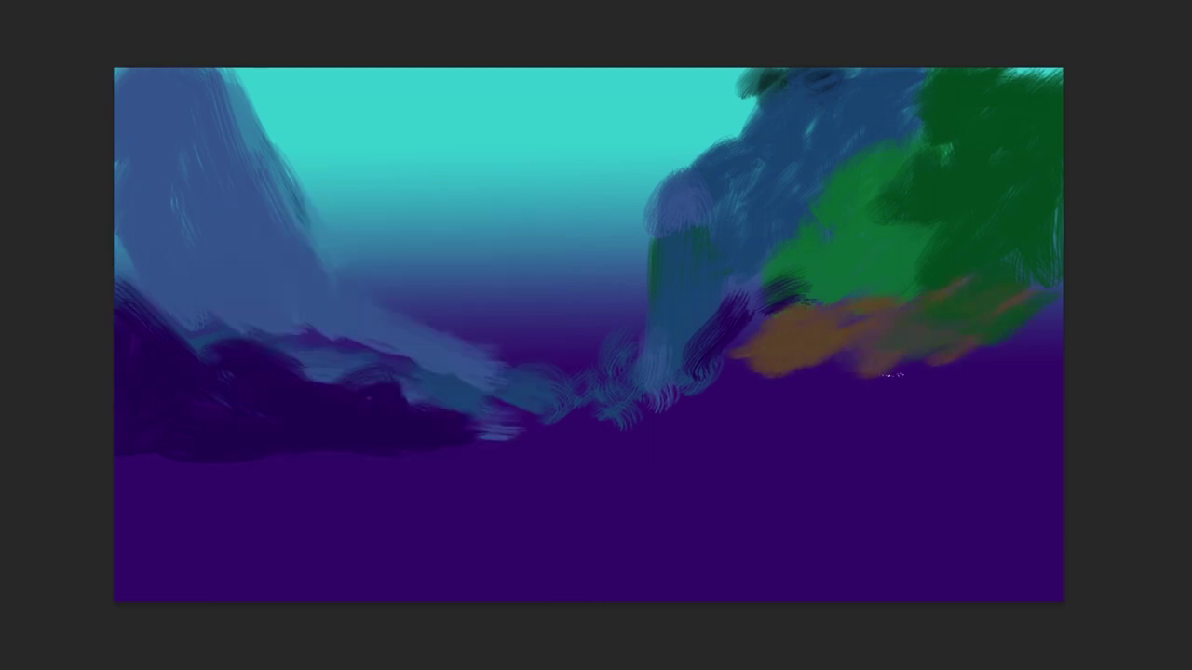
pyautogui.moveTo(892, 375)
pyautogui.mouseDown()
pyautogui.moveTo(1008, 328)
pyautogui.moveTo(838, 367)
pyautogui.mouseUp()
# Pick a dark olive-brown and paint the shadowed underside of the rocks below the foliage
pyautogui.press('F5')
pyautogui.press('F5')
pyautogui.press('F6')
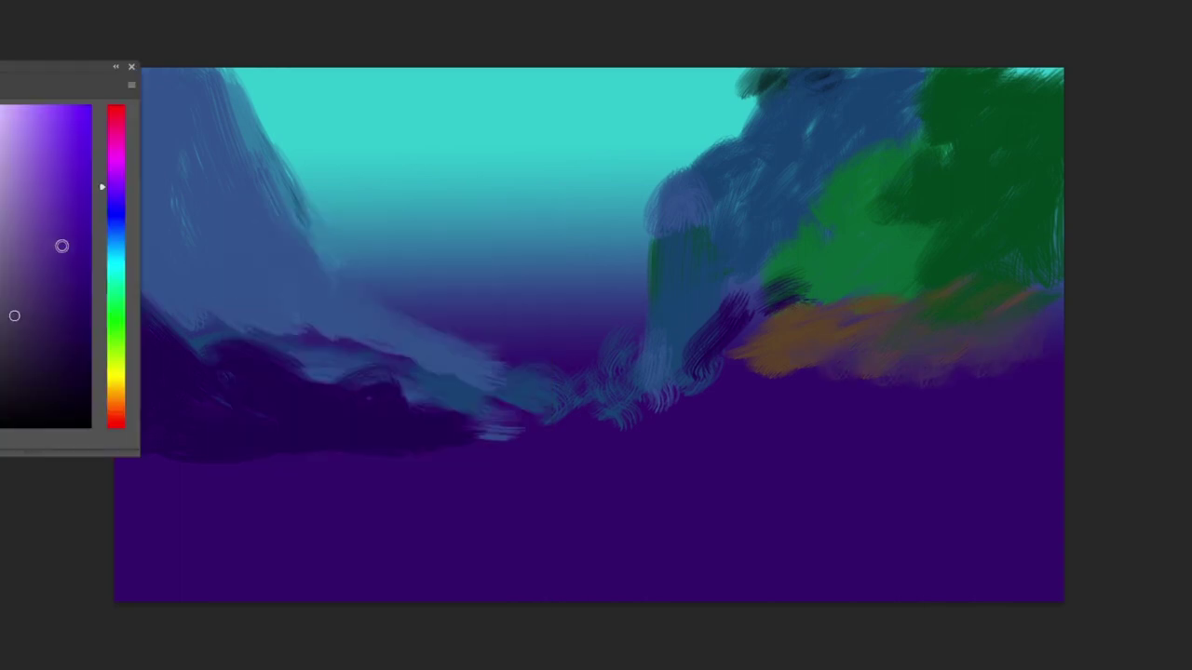
pyautogui.click(118, 392)
pyautogui.click(91, 338)
pyautogui.press('F6')
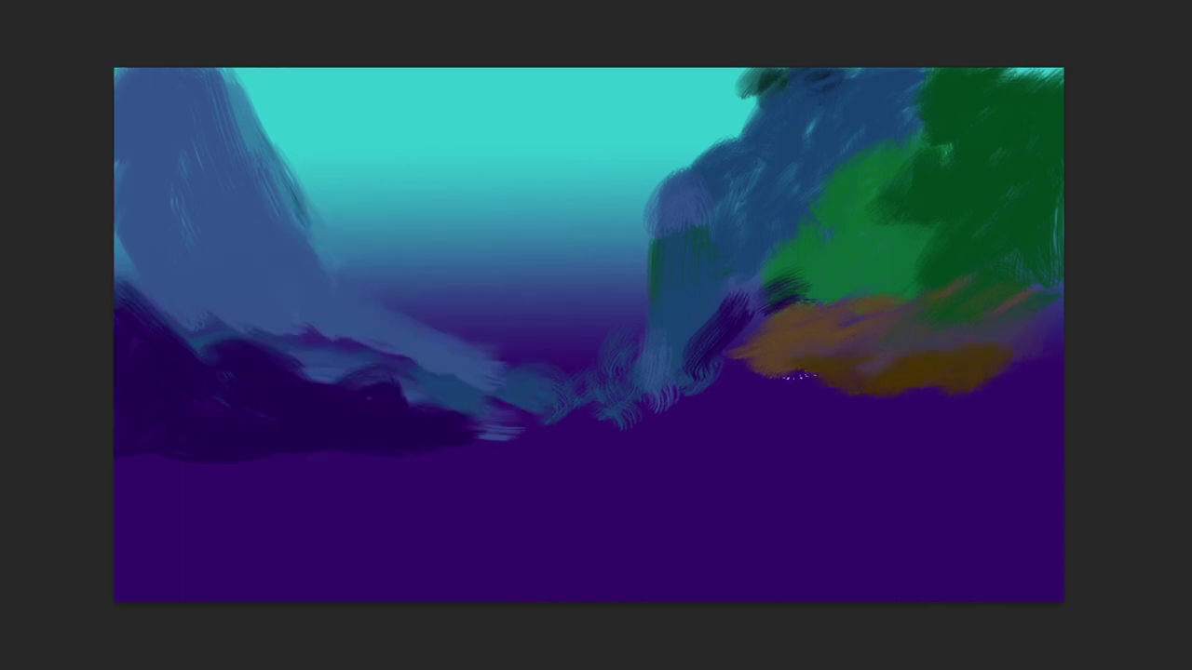
pyautogui.moveTo(798, 376); pyautogui.dragTo(735, 382)
pyautogui.moveTo(998, 337); pyautogui.dragTo(1035, 343)
# Paint a lighter brown ledge below the rocks and fill the foreground with brown using a 300 px brush
pyautogui.moveTo(1024, 367); pyautogui.dragTo(866, 424)
pyautogui.moveTo(745, 441)
pyautogui.mouseDown()
pyautogui.moveTo(819, 414)
pyautogui.moveTo(891, 434)
pyautogui.moveTo(973, 396)
pyautogui.mouseUp()
pyautogui.moveTo(517, 416); pyautogui.dragTo(568, 463)
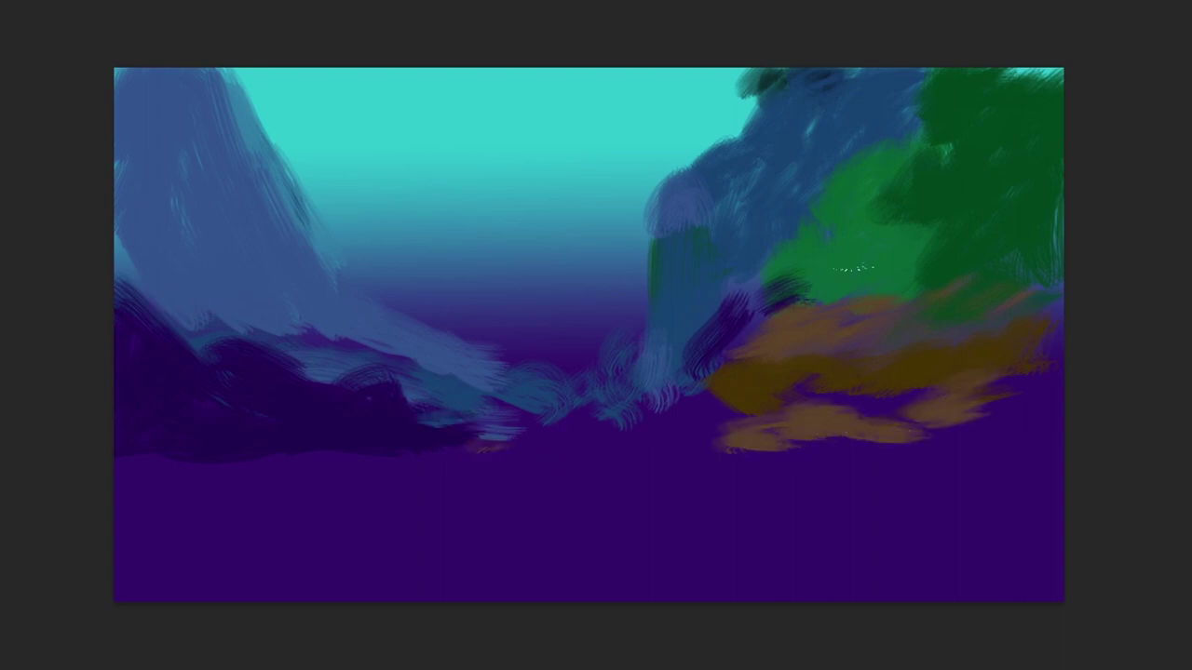
pyautogui.moveTo(235, 524)
pyautogui.mouseDown()
pyautogui.moveTo(838, 531)
pyautogui.moveTo(838, 497)
pyautogui.moveTo(360, 553)
pyautogui.moveTo(549, 589)
pyautogui.moveTo(753, 493)
pyautogui.moveTo(98, 559)
pyautogui.moveTo(214, 551)
pyautogui.mouseUp()
pyautogui.press('F5')
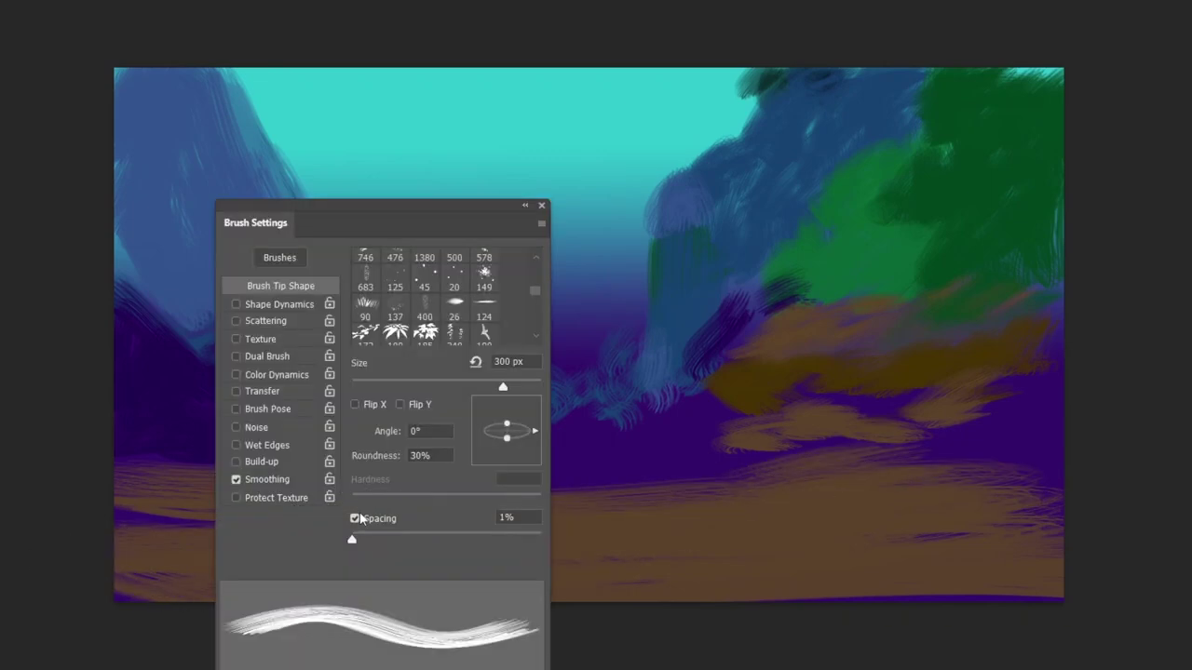
pyautogui.press('F5')
# Darken the foreground's left corner, lower edge and right bank with deep brown strokes
pyautogui.press('F6')
pyautogui.press('F6')
pyautogui.moveTo(181, 494)
pyautogui.mouseDown()
pyautogui.moveTo(285, 588)
pyautogui.moveTo(174, 585)
pyautogui.moveTo(494, 623)
pyautogui.moveTo(1035, 463)
pyautogui.moveTo(1029, 393)
pyautogui.moveTo(959, 402)
pyautogui.mouseUp()
# Pick a dark olive-yellow and paint undergrowth over the right bank and along its shoreline
pyautogui.press('F5')
pyautogui.press('F5')
pyautogui.press('F6')
pyautogui.moveTo(118, 322); pyautogui.dragTo(118, 371)
pyautogui.click(91, 367)
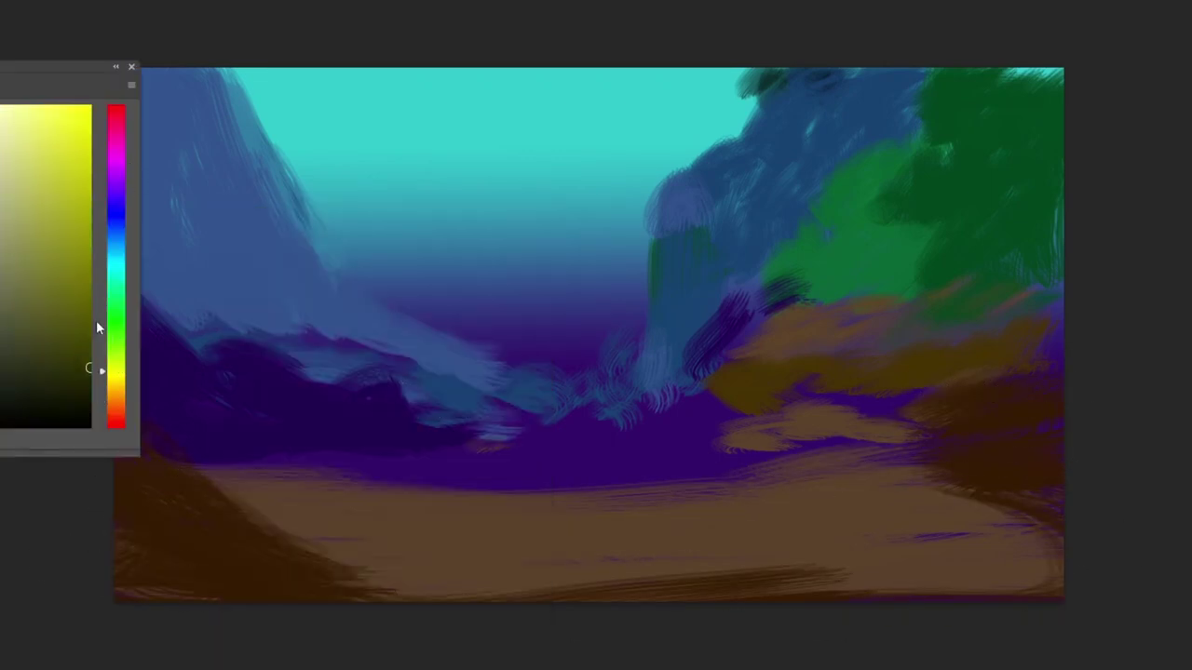
pyautogui.press('F6')
pyautogui.moveTo(951, 382)
pyautogui.mouseDown()
pyautogui.moveTo(1030, 268)
pyautogui.moveTo(1071, 502)
pyautogui.moveTo(750, 450)
pyautogui.mouseUp()
# Sample the shoreline blue and paint the water surface between the far shore and the brown foreground
pyautogui.keyDown('alt'); pyautogui.click(463, 383); pyautogui.keyUp('alt')
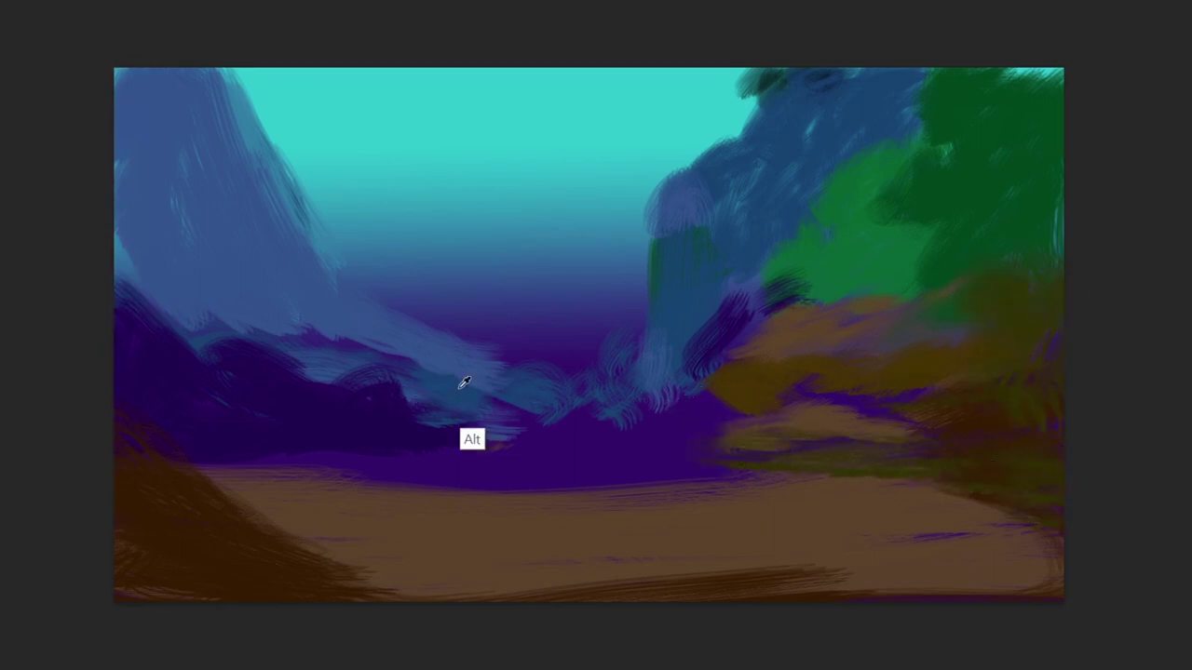
pyautogui.moveTo(409, 438); pyautogui.dragTo(461, 454)
pyautogui.moveTo(196, 444)
pyautogui.mouseDown()
pyautogui.moveTo(459, 481)
pyautogui.moveTo(685, 417)
pyautogui.moveTo(634, 423)
pyautogui.moveTo(728, 414)
pyautogui.moveTo(714, 442)
pyautogui.moveTo(742, 453)
pyautogui.moveTo(273, 477)
pyautogui.mouseUp()
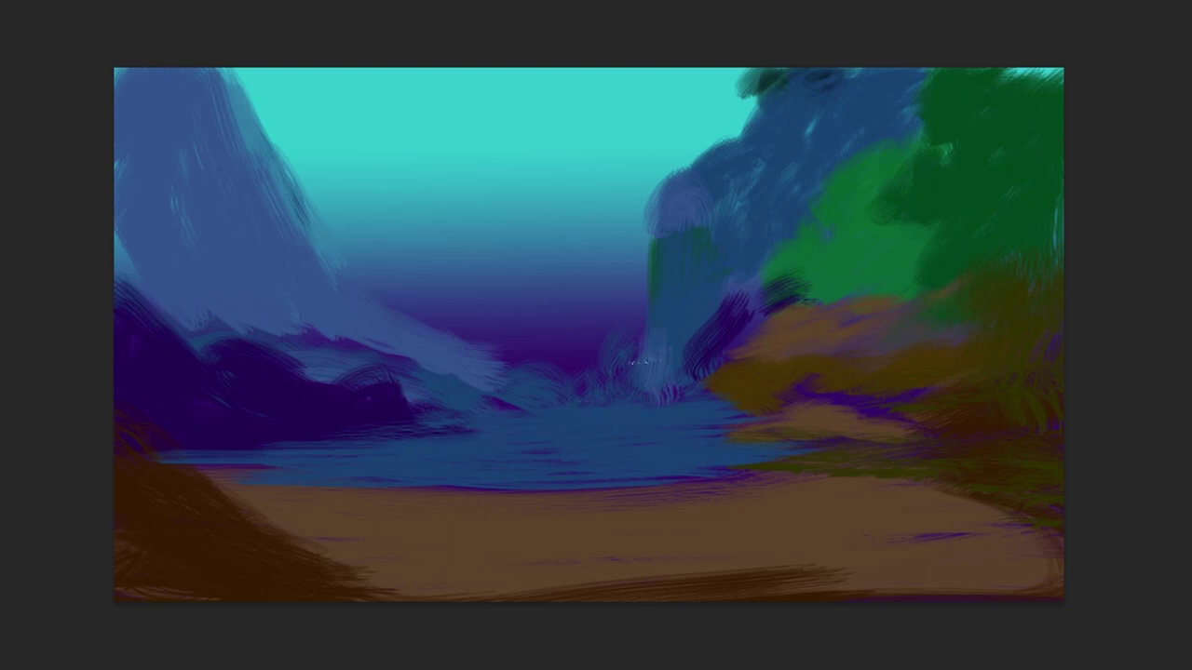
# Paint a pale blue distant cliff behind the right cliff, with matching light strokes along the far shore
pyautogui.press('alt')
pyautogui.moveTo(493, 339); pyautogui.dragTo(579, 303)
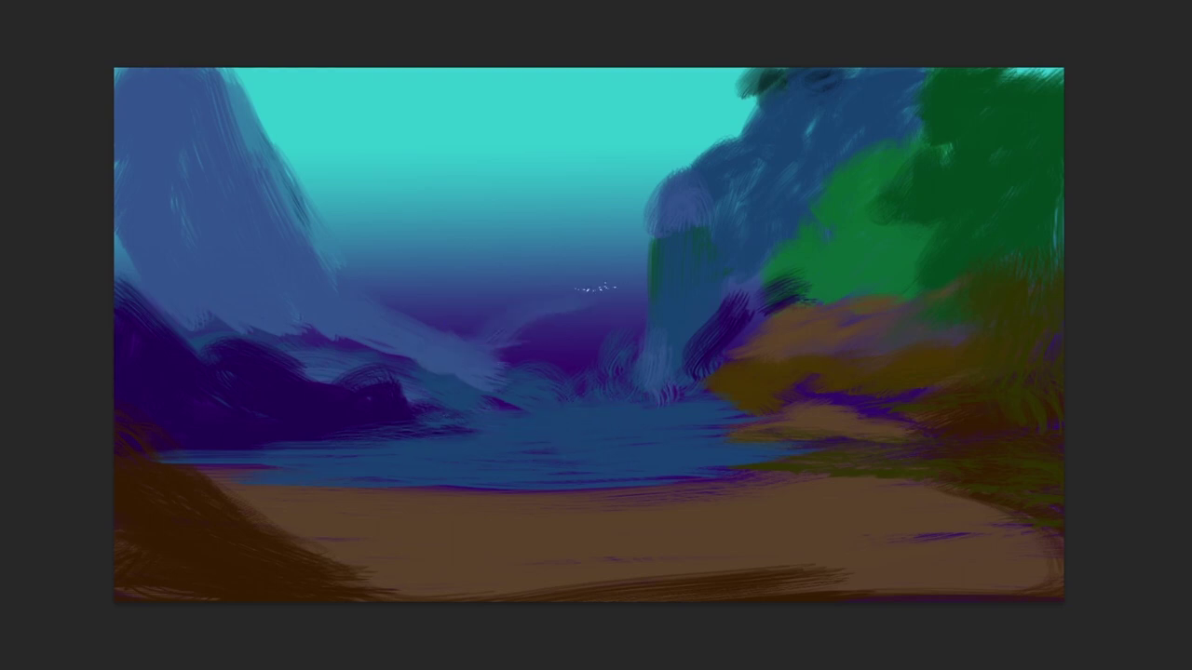
pyautogui.moveTo(606, 240); pyautogui.dragTo(583, 183)
pyautogui.moveTo(585, 227)
pyautogui.mouseDown()
pyautogui.moveTo(610, 139)
pyautogui.moveTo(633, 88)
pyautogui.moveTo(671, 82)
pyautogui.moveTo(678, 100)
pyautogui.moveTo(686, 93)
pyautogui.moveTo(622, 165)
pyautogui.moveTo(645, 168)
pyautogui.moveTo(619, 118)
pyautogui.moveTo(652, 74)
pyautogui.moveTo(649, 96)
pyautogui.moveTo(720, 126)
pyautogui.moveTo(642, 174)
pyautogui.moveTo(638, 220)
pyautogui.moveTo(623, 121)
pyautogui.moveTo(603, 321)
pyautogui.moveTo(612, 299)
pyautogui.moveTo(533, 354)
pyautogui.moveTo(485, 358)
pyautogui.mouseUp()
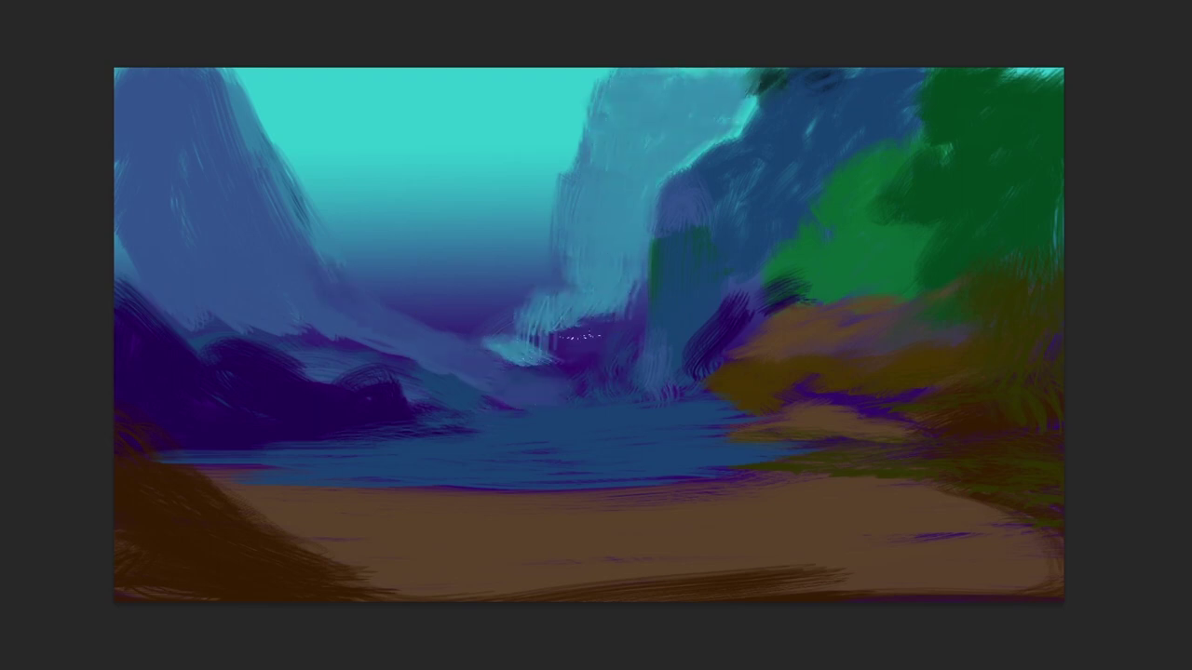
pyautogui.moveTo(614, 372)
pyautogui.mouseDown()
pyautogui.moveTo(601, 307)
pyautogui.moveTo(633, 205)
pyautogui.moveTo(531, 331)
pyautogui.moveTo(568, 377)
pyautogui.moveTo(396, 439)
pyautogui.mouseUp()
# Pick a bright turquoise-green and paint a glowing reflection in the centre of the water, blending its edges
pyautogui.press('F6')
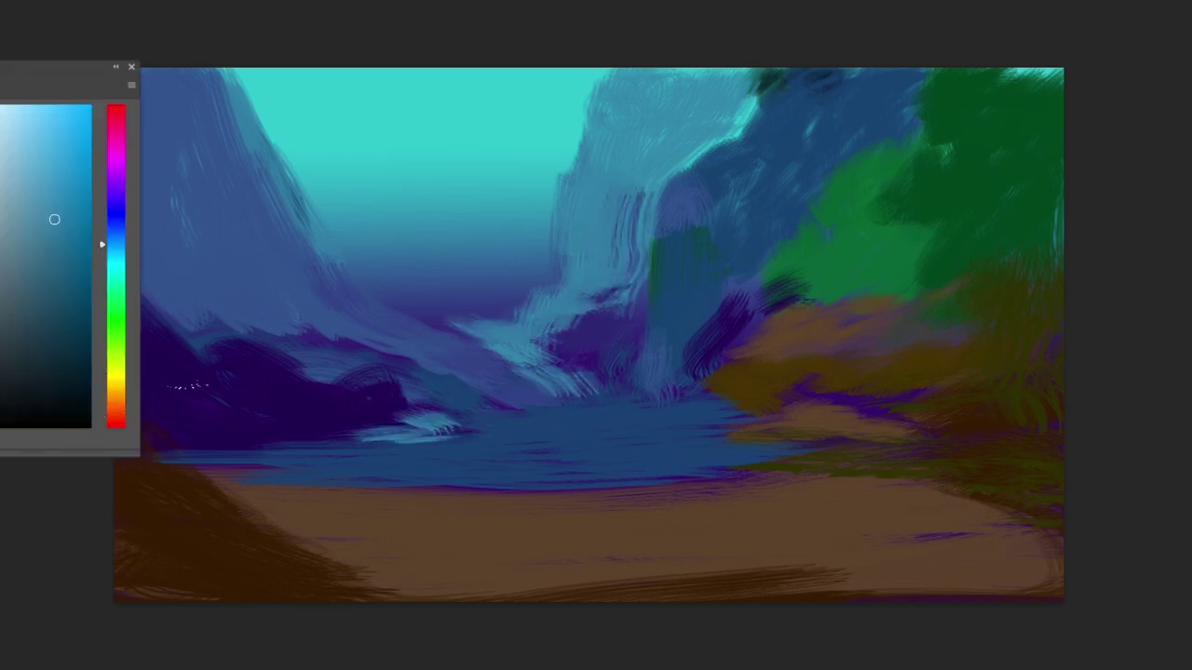
pyautogui.moveTo(116, 247); pyautogui.dragTo(116, 285)
pyautogui.press('F6')
pyautogui.moveTo(484, 455); pyautogui.dragTo(758, 451)
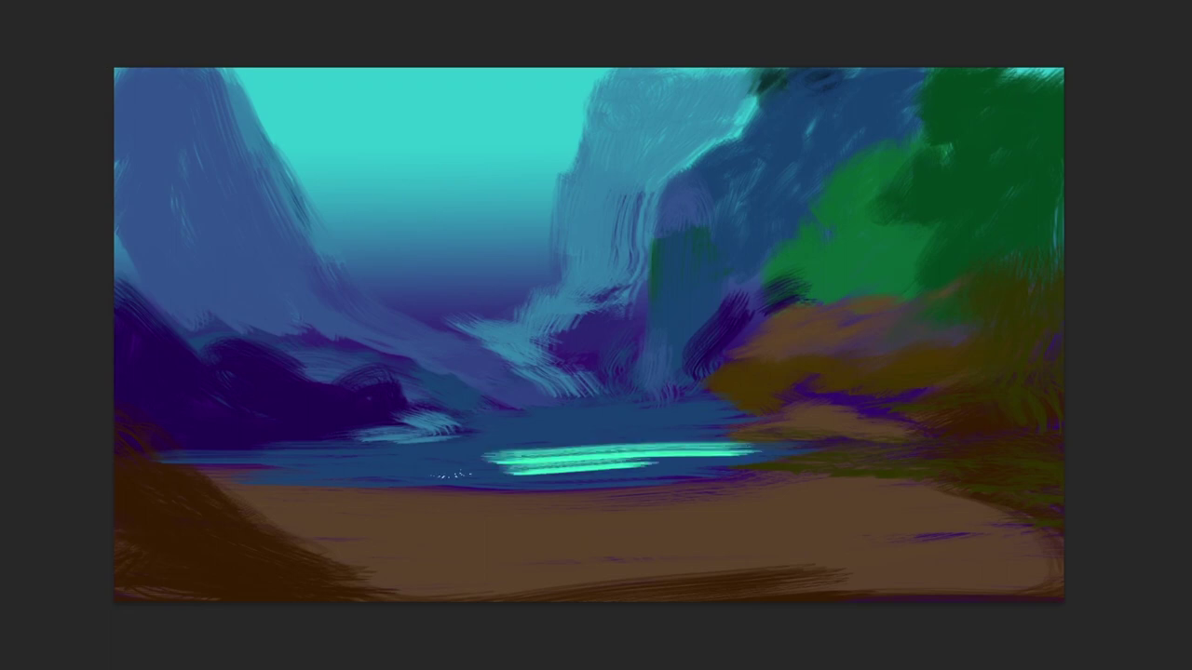
pyautogui.moveTo(531, 470)
pyautogui.mouseDown()
pyautogui.moveTo(428, 473)
pyautogui.moveTo(726, 461)
pyautogui.moveTo(628, 423)
pyautogui.mouseUp()
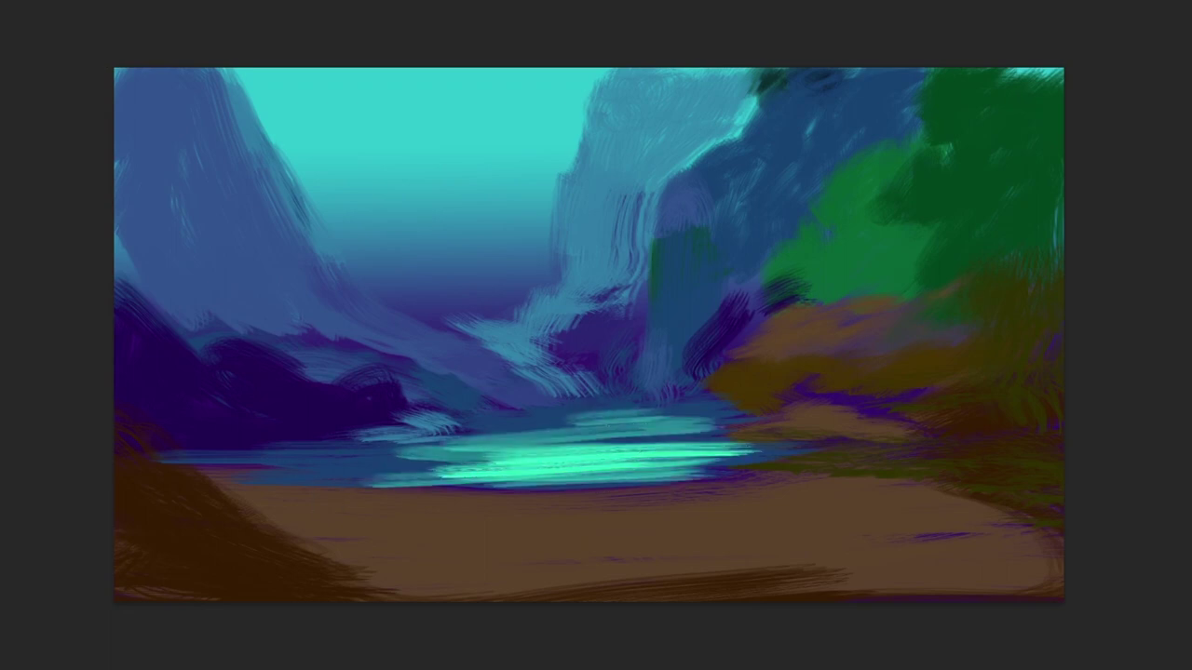
pyautogui.moveTo(549, 456); pyautogui.dragTo(381, 480)
pyautogui.moveTo(410, 450); pyautogui.dragTo(498, 476)
pyautogui.moveTo(452, 445); pyautogui.dragTo(633, 441)
pyautogui.moveTo(740, 457); pyautogui.dragTo(623, 463)
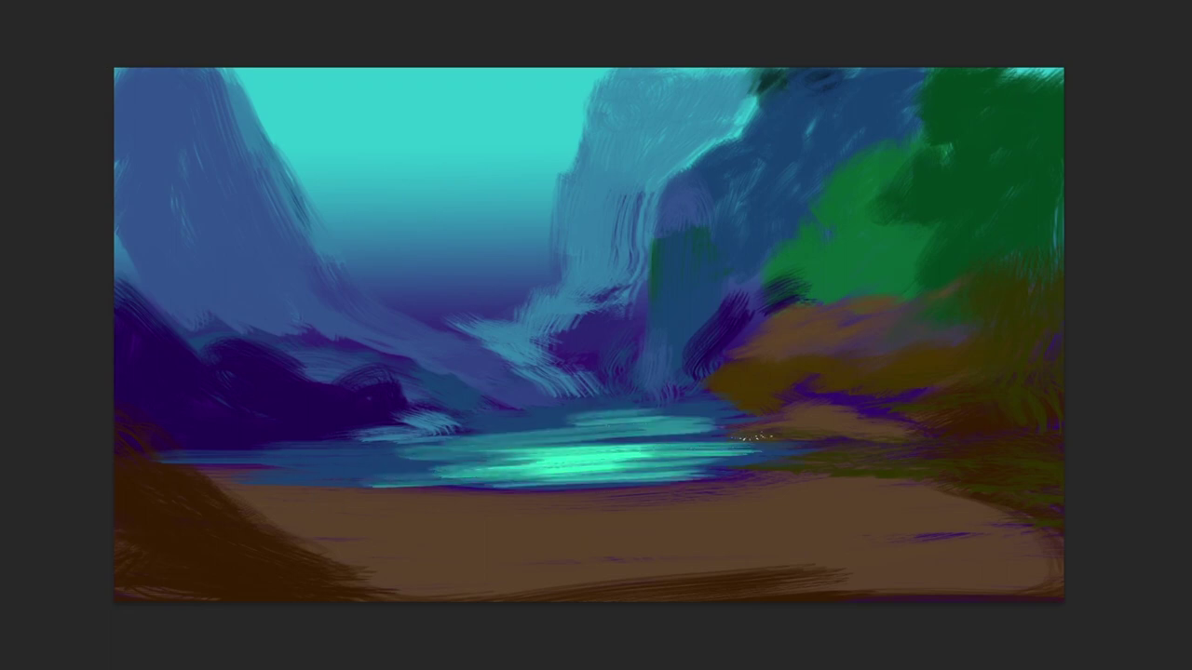
# Sample teal from the water and spread it around the bright reflection and toward both shores
pyautogui.keyDown('alt'); pyautogui.click(619, 414); pyautogui.keyUp('alt')
pyautogui.moveTo(593, 419)
pyautogui.mouseDown()
pyautogui.moveTo(643, 394)
pyautogui.moveTo(551, 388)
pyautogui.mouseUp()
pyautogui.moveTo(579, 450); pyautogui.dragTo(789, 441)
pyautogui.moveTo(644, 434); pyautogui.dragTo(801, 428)
pyautogui.moveTo(784, 456); pyautogui.dragTo(577, 480)
pyautogui.moveTo(337, 473)
pyautogui.mouseDown()
pyautogui.moveTo(423, 470)
pyautogui.moveTo(240, 458)
pyautogui.mouseUp()
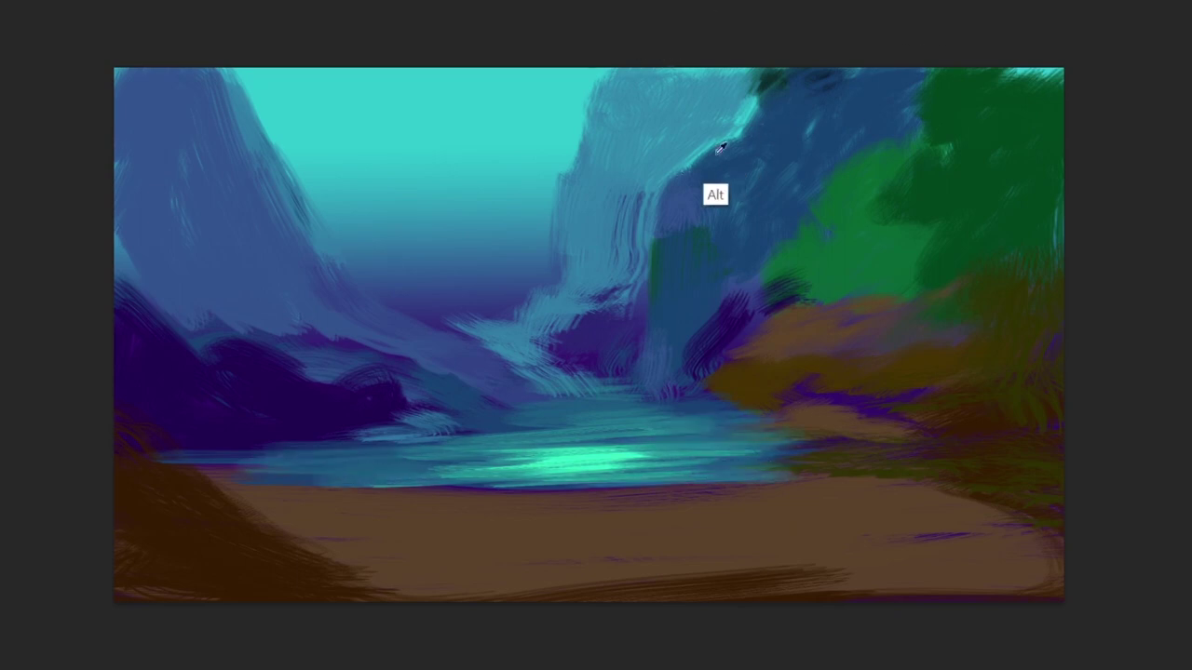
# Shrink and reposition the Color panel, and pick a muted orange for the cliff's lit edge
pyautogui.press('F6')
pyautogui.moveTo(142, 456); pyautogui.dragTo(78, 370)
pyautogui.moveTo(74, 78); pyautogui.dragTo(57, 78)
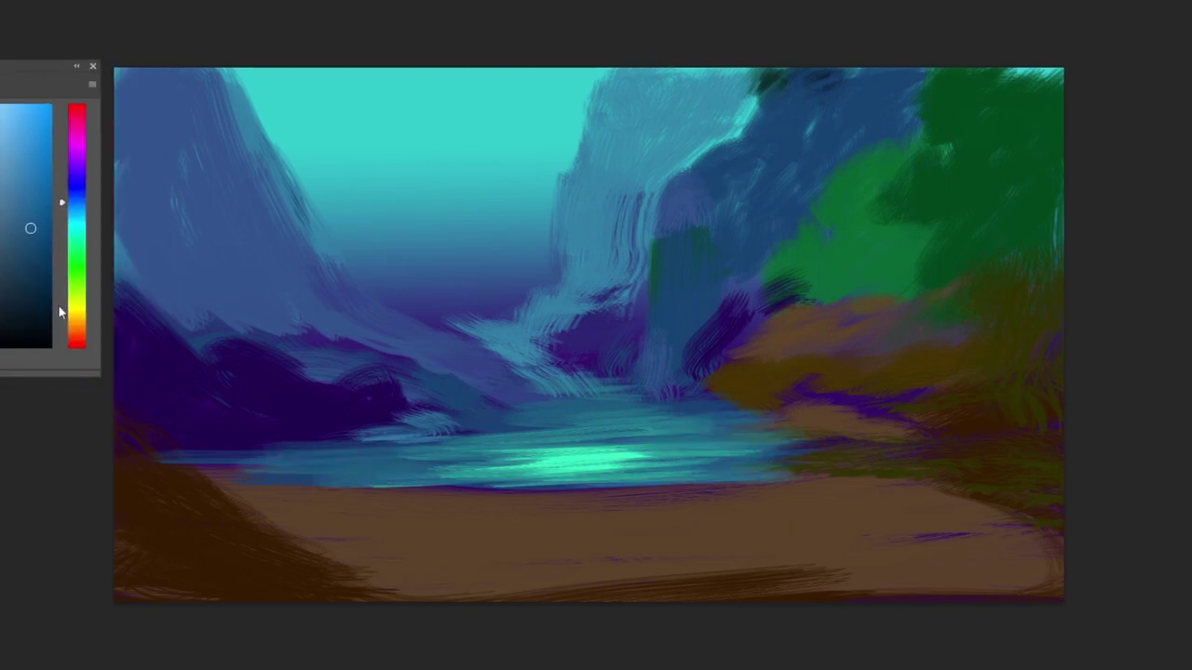
pyautogui.click(64, 343)
pyautogui.click(6, 229)
pyautogui.click(78, 330)
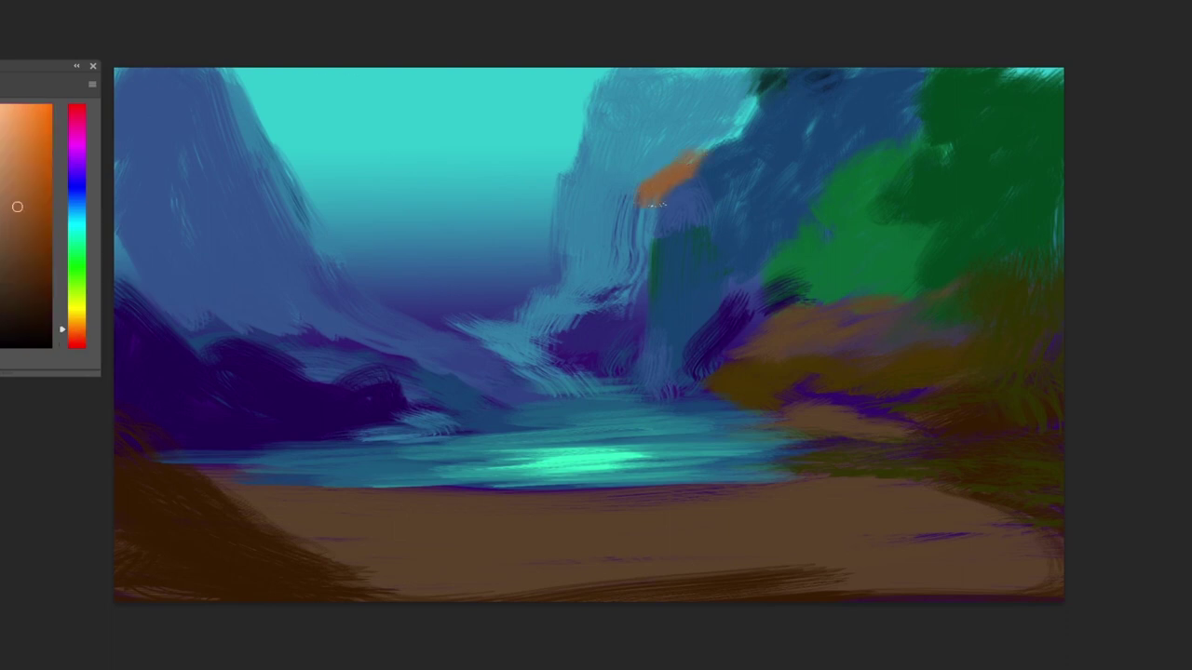
# Reduce the brush size and paint an orange rim light along the outer edge of the right cliff
pyautogui.press('F5')
pyautogui.moveTo(417, 387); pyautogui.dragTo(394, 390)
pyautogui.press('F5')
pyautogui.moveTo(648, 192); pyautogui.dragTo(644, 248)
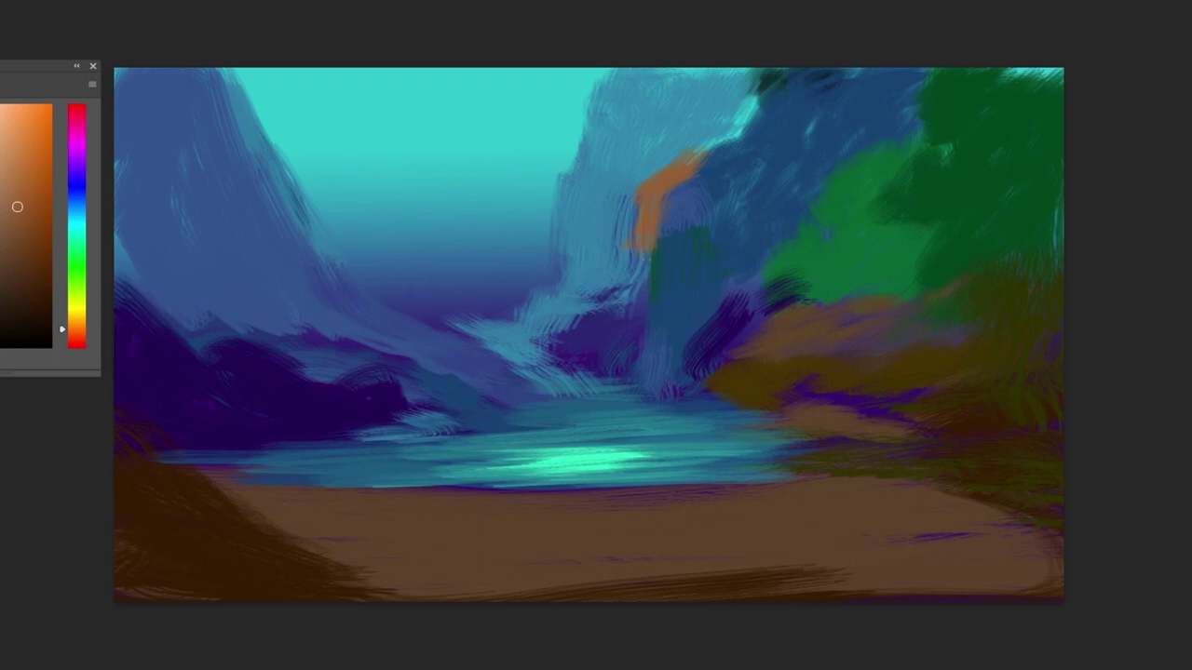
pyautogui.moveTo(773, 78); pyautogui.dragTo(739, 121)
# Switch to another brush tip, shrink it and paint bright green highlights along the light foliage's outer edge
pyautogui.keyDown('alt'); pyautogui.click(840, 223); pyautogui.keyUp('alt')
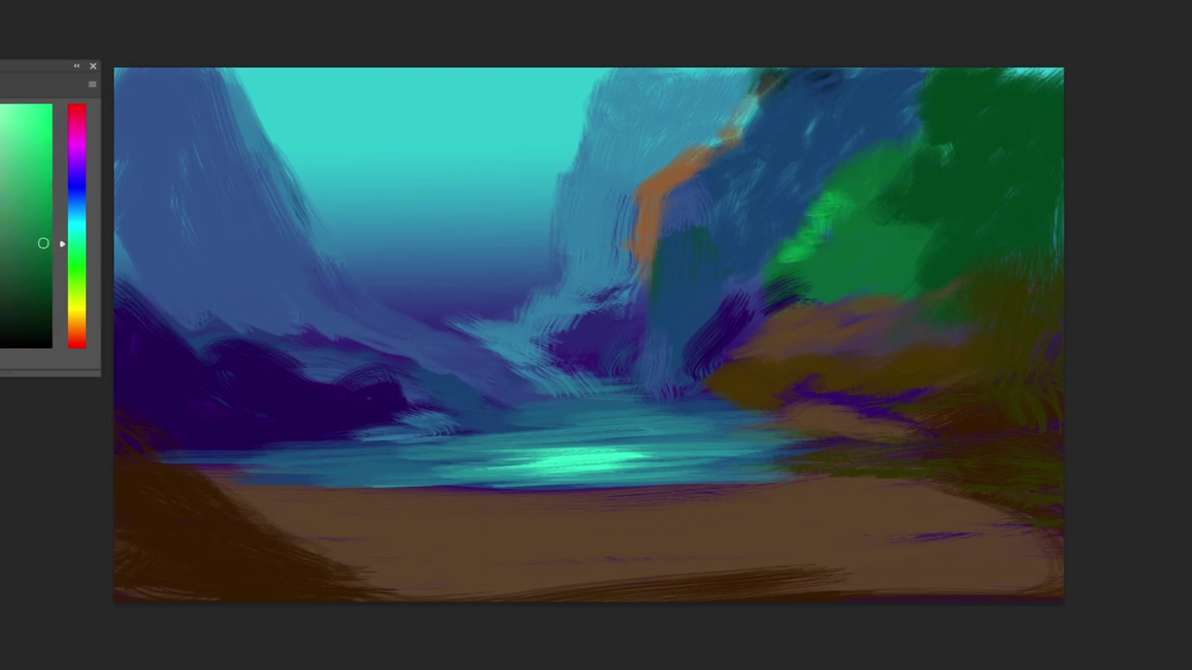
pyautogui.press('F5')
pyautogui.moveTo(536, 294); pyautogui.dragTo(537, 265)
pyautogui.click(487, 320)
pyautogui.press('F5')
pyautogui.press('[')
pyautogui.press('[')
pyautogui.press('[')
pyautogui.keyDown('alt'); pyautogui.click(803, 246); pyautogui.keyUp('alt')
pyautogui.moveTo(821, 203); pyautogui.dragTo(868, 174)
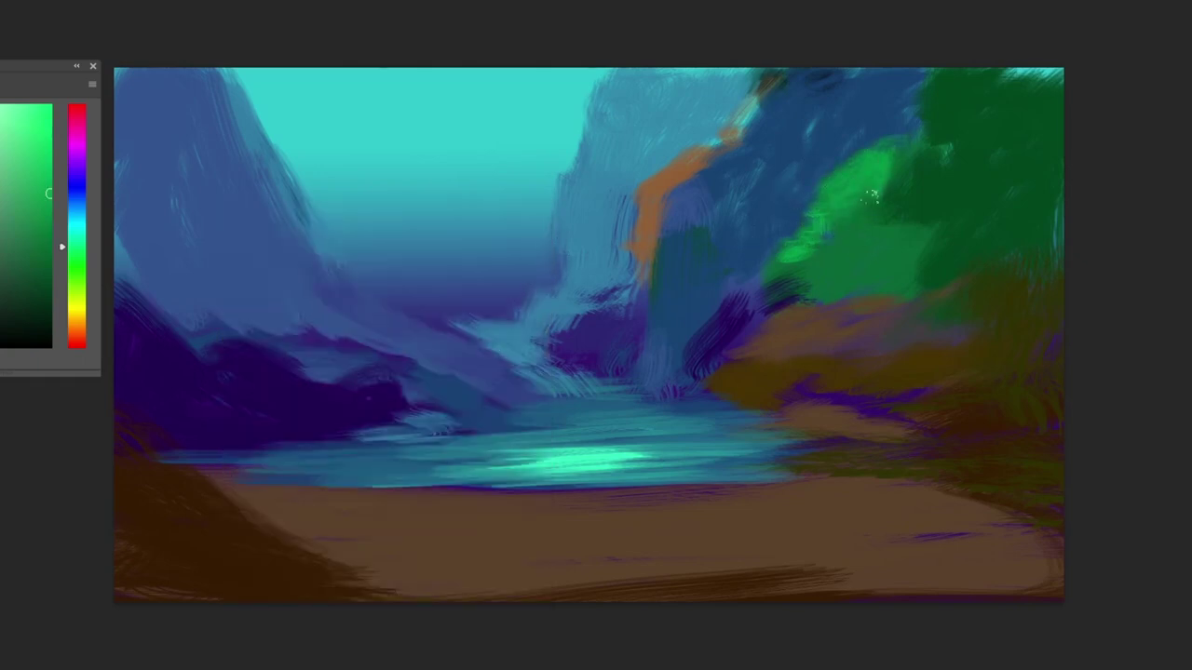
# Choose the textured 127 px brush tip and reduce its size to 60 px
pyautogui.press('F5')
pyautogui.click(456, 322)
pyautogui.press('F5')
pyautogui.press('[')
pyautogui.press('[')
pyautogui.press('[')
pyautogui.press('[')
pyautogui.press('[')
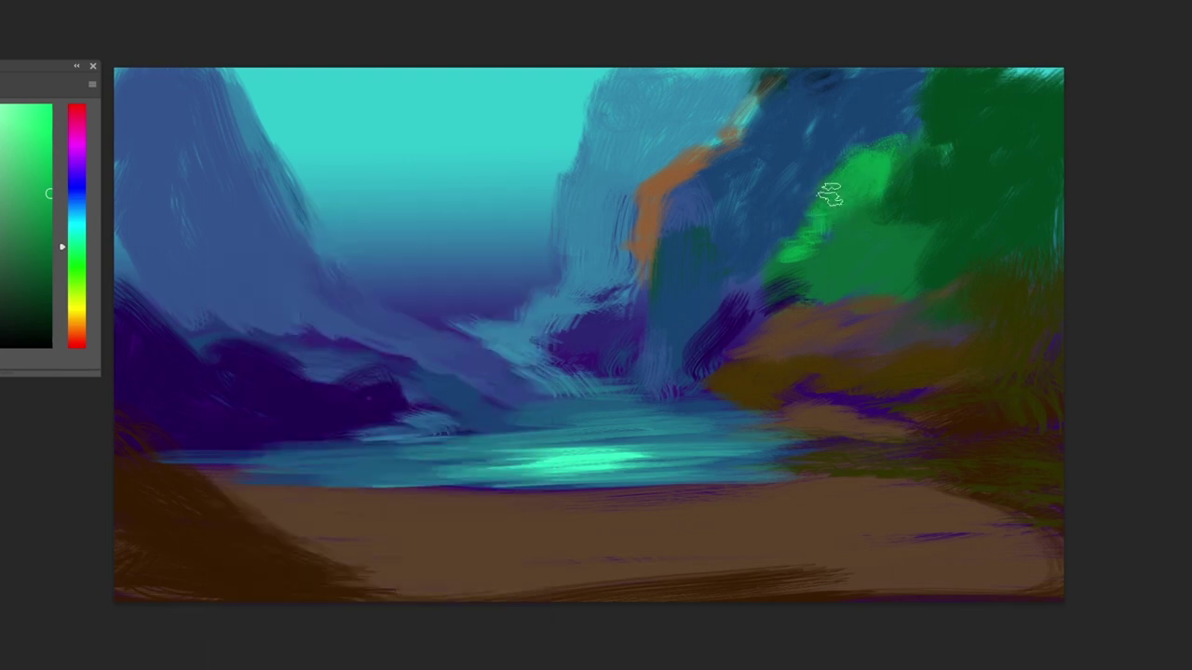
# Switch to the rough 60 px brush tip with 3% spacing and extend the bright green foliage highlights upward
pyautogui.press('F5')
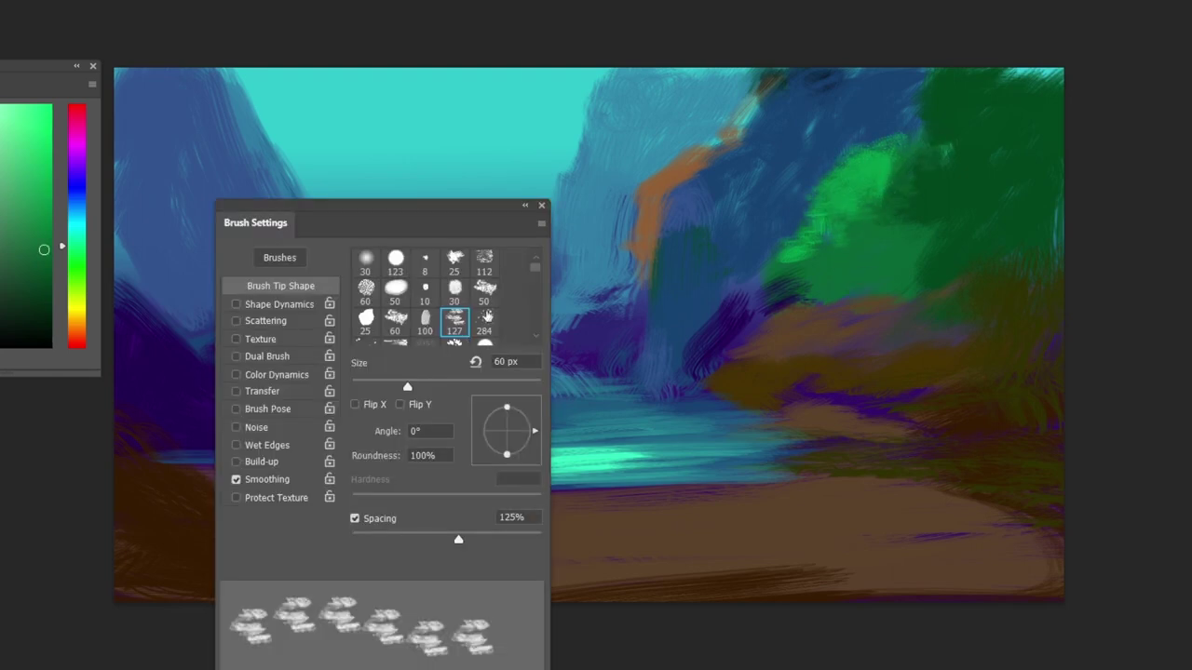
pyautogui.press('F5')
pyautogui.press('F5')
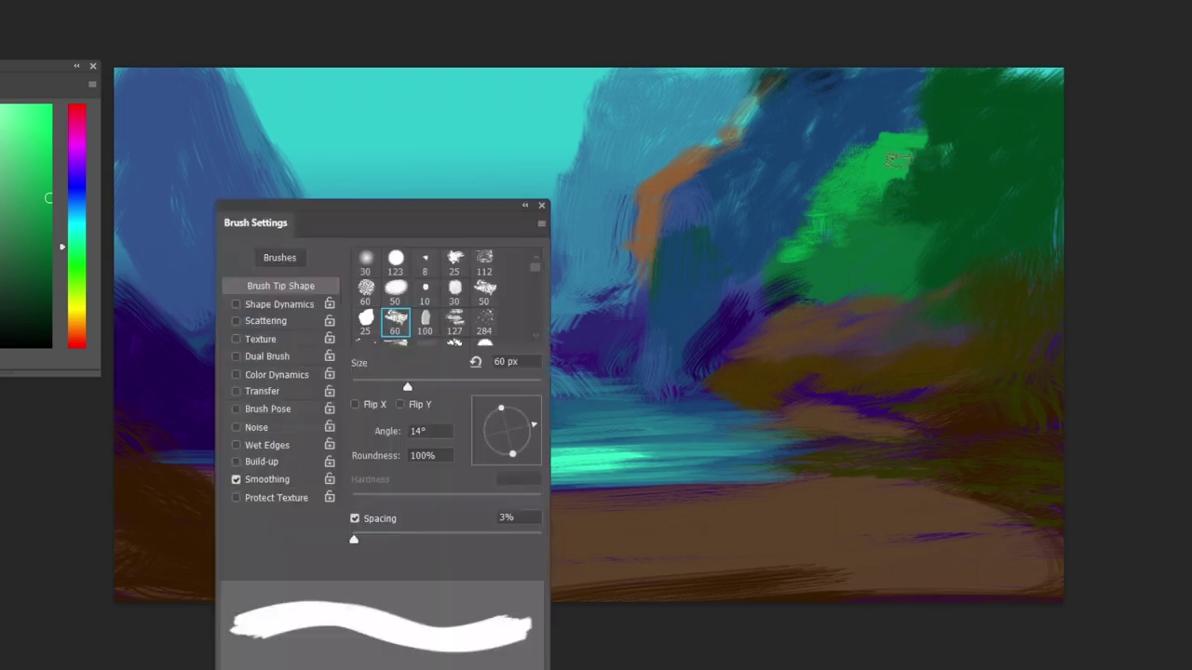
pyautogui.press('F5')
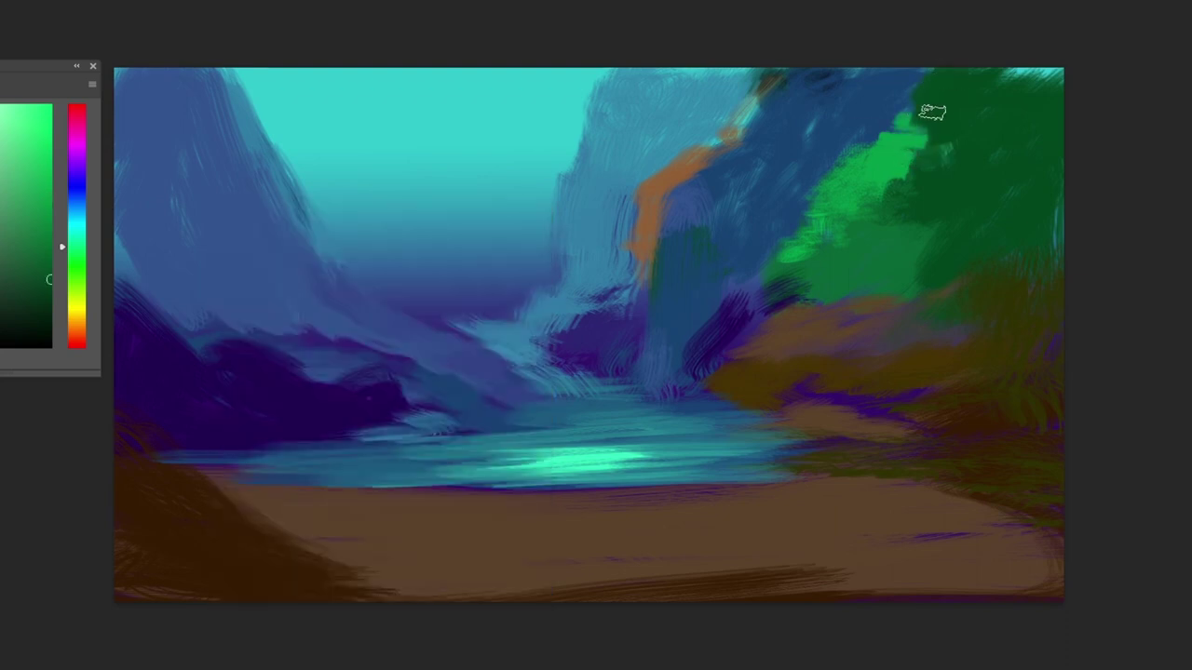
# Dab bright green leaf clusters onto the dark tree and dark green shadow patches into the lighter foliage
pyautogui.keyDown('alt'); pyautogui.click(896, 161); pyautogui.keyUp('alt')
pyautogui.moveTo(932, 123)
pyautogui.mouseDown()
pyautogui.moveTo(915, 141)
pyautogui.moveTo(955, 146)
pyautogui.mouseUp()
pyautogui.moveTo(966, 119); pyautogui.dragTo(929, 95)
pyautogui.keyDown('alt'); pyautogui.click(933, 101); pyautogui.keyUp('alt')
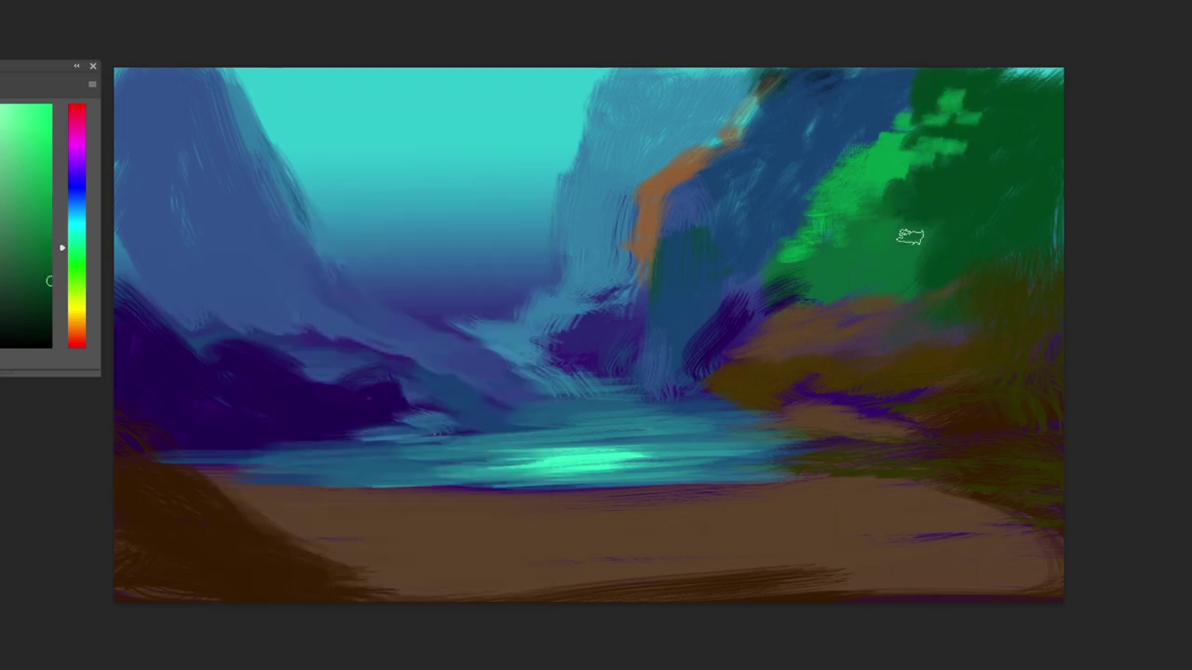
pyautogui.moveTo(894, 246); pyautogui.dragTo(833, 263)
# Deepen the rocks' shadowed face with dark brown and start pinkish-brown highlights on their lit tops
pyautogui.keyDown('alt'); pyautogui.click(776, 332); pyautogui.keyUp('alt')
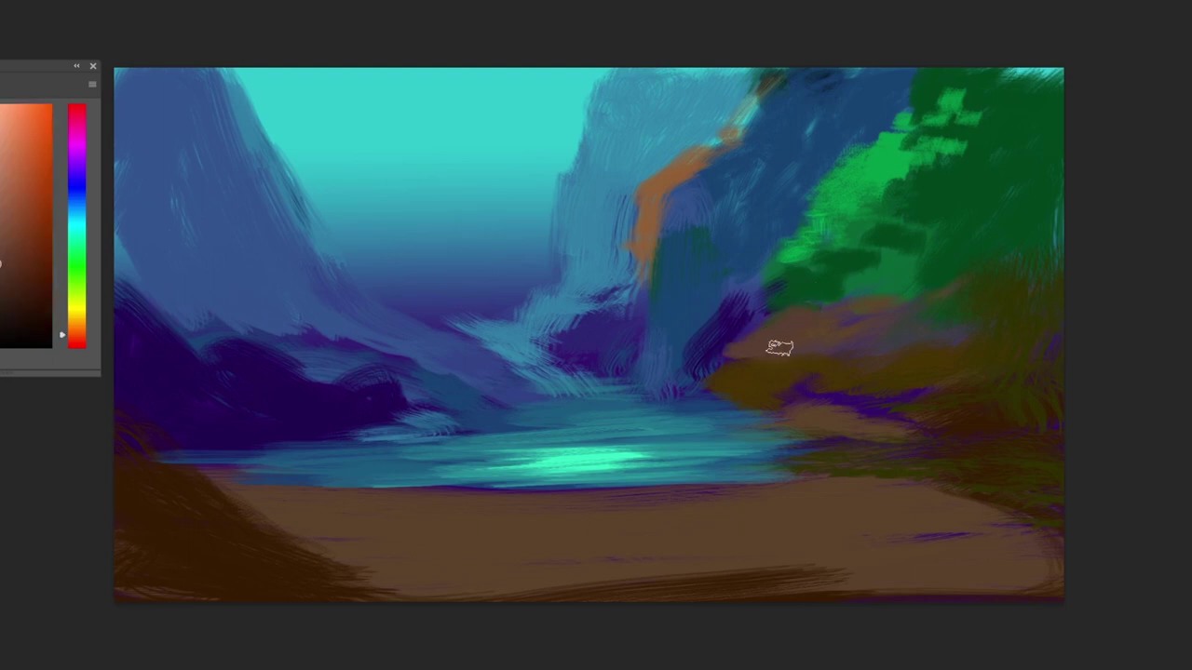
pyautogui.moveTo(742, 378)
pyautogui.mouseDown()
pyautogui.moveTo(928, 344)
pyautogui.moveTo(811, 400)
pyautogui.moveTo(860, 406)
pyautogui.mouseUp()
pyautogui.keyDown('alt'); pyautogui.click(812, 400); pyautogui.keyUp('alt')
pyautogui.click(4, 198)
pyautogui.moveTo(726, 357); pyautogui.dragTo(792, 319)
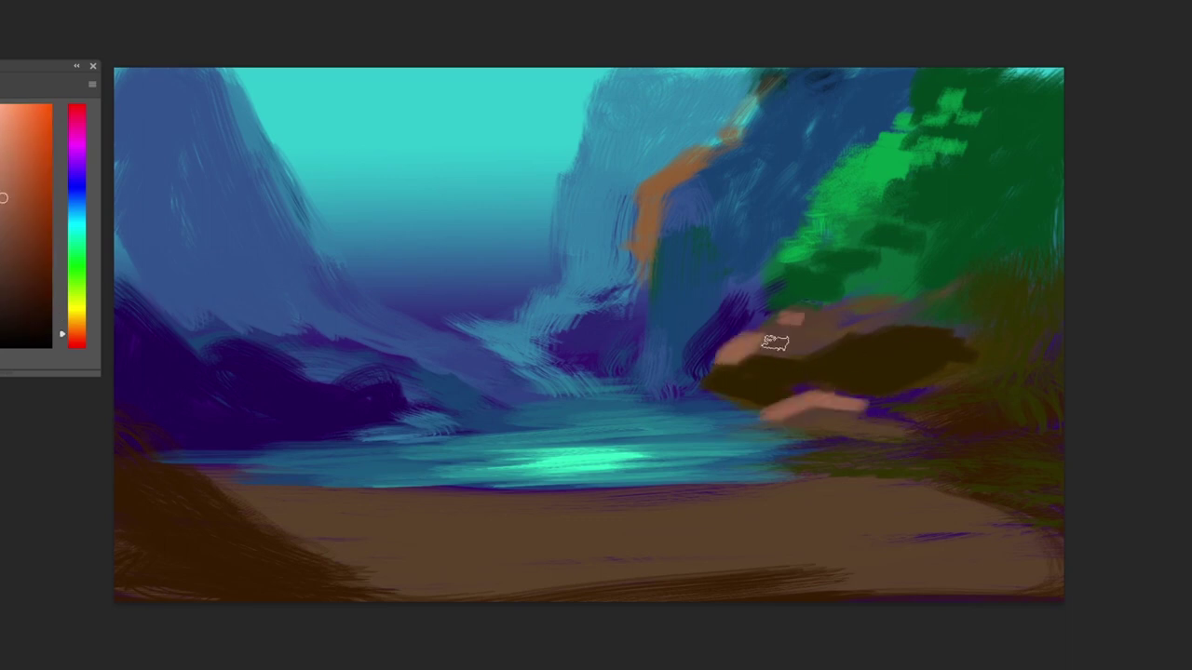
# Extend the pinkish-brown highlights along both rock ledges and blend them into the olive bank
pyautogui.keyDown('alt'); pyautogui.click(742, 347); pyautogui.keyUp('alt')
pyautogui.moveTo(737, 351); pyautogui.dragTo(849, 317)
pyautogui.keyDown('alt'); pyautogui.click(856, 407); pyautogui.keyUp('alt')
pyautogui.moveTo(858, 406)
pyautogui.mouseDown()
pyautogui.moveTo(904, 415)
pyautogui.moveTo(950, 387)
pyautogui.mouseUp()
pyautogui.keyDown('alt'); pyautogui.click(989, 368); pyautogui.keyUp('alt')
pyautogui.moveTo(970, 375)
pyautogui.mouseDown()
pyautogui.moveTo(987, 367)
pyautogui.moveTo(942, 325)
pyautogui.mouseUp()
# Shade the lower foliage with dark green and scatter small green dabs over the adjoining cliff face
pyautogui.keyDown('alt'); pyautogui.click(1013, 386); pyautogui.keyUp('alt')
pyautogui.keyDown('alt'); pyautogui.click(927, 247); pyautogui.keyUp('alt')
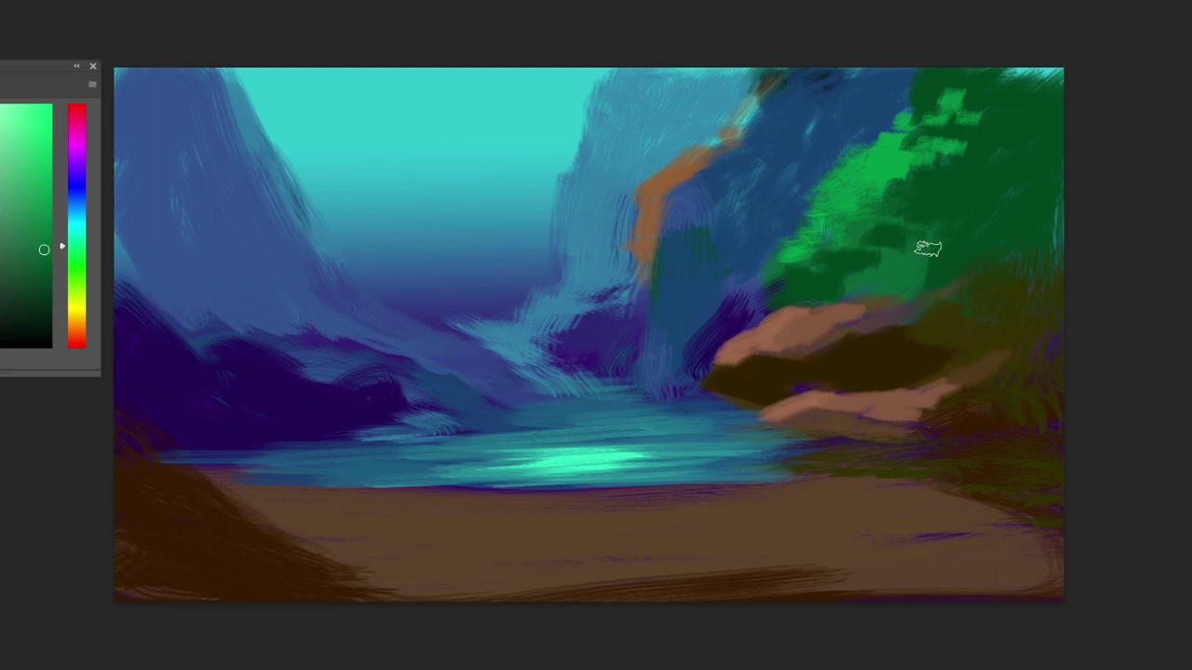
pyautogui.keyDown('alt'); pyautogui.click(975, 221); pyautogui.keyUp('alt')
pyautogui.moveTo(907, 252); pyautogui.dragTo(851, 283)
pyautogui.moveTo(711, 315); pyautogui.dragTo(730, 306)
pyautogui.moveTo(748, 233); pyautogui.dragTo(812, 153)
# Sample dark blue from the cliff's top and paint navy shadows down the right cliff face
pyautogui.keyDown('alt'); pyautogui.click(836, 79); pyautogui.keyUp('alt')
pyautogui.moveTo(848, 74); pyautogui.dragTo(788, 160)
pyautogui.moveTo(852, 125)
pyautogui.mouseDown()
pyautogui.moveTo(885, 96)
pyautogui.moveTo(848, 133)
pyautogui.moveTo(806, 109)
pyautogui.moveTo(730, 160)
pyautogui.moveTo(777, 234)
pyautogui.moveTo(711, 217)
pyautogui.moveTo(773, 205)
pyautogui.moveTo(707, 368)
pyautogui.mouseUp()
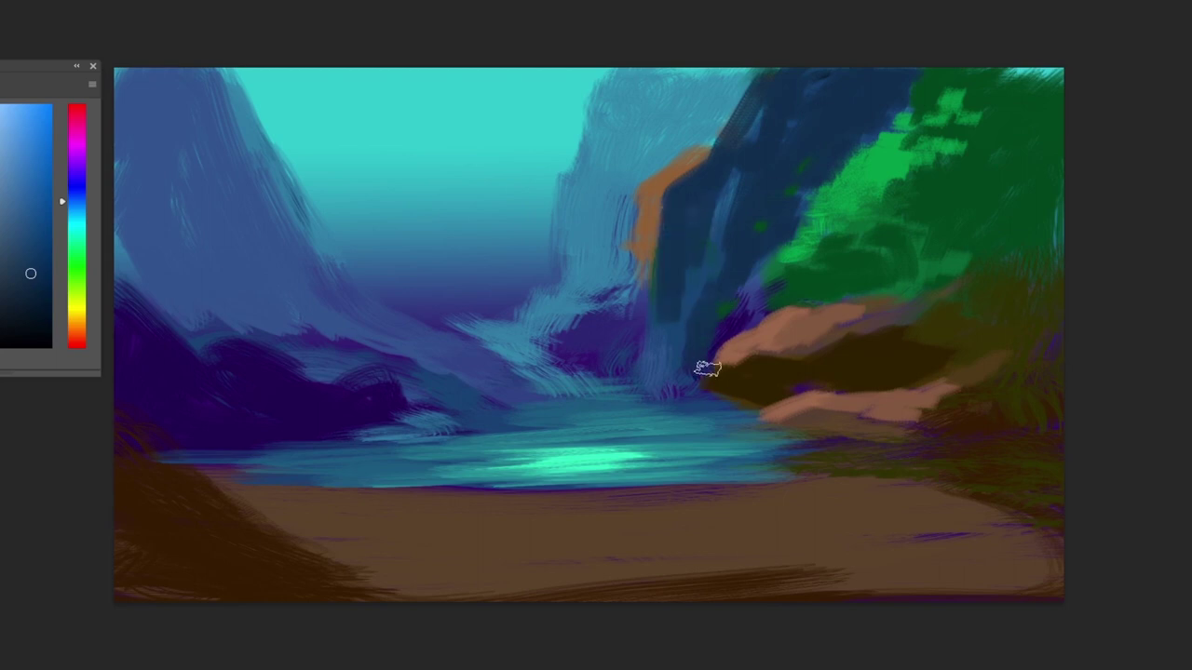
# Refine the cliff's orange rim and paint dark brown edge shadows beside it and down to the water
pyautogui.keyDown('alt'); pyautogui.click(646, 220); pyautogui.keyUp('alt')
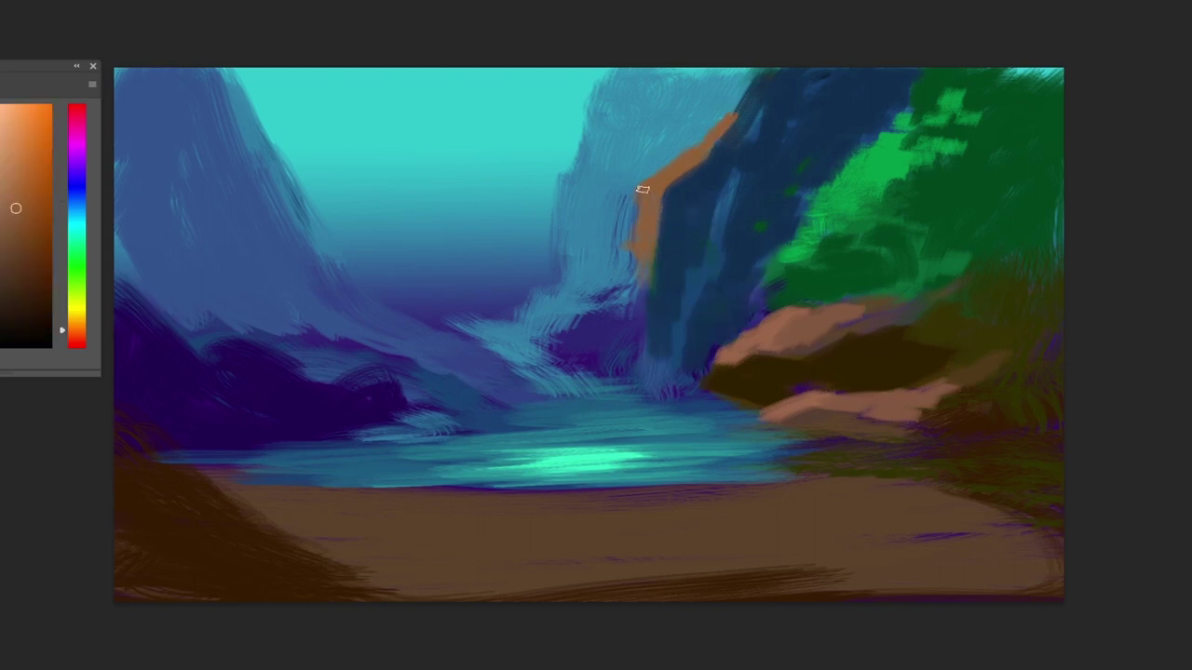
pyautogui.keyDown('alt'); pyautogui.click(649, 219); pyautogui.keyUp('alt')
pyautogui.moveTo(640, 306)
pyautogui.mouseDown()
pyautogui.moveTo(663, 193)
pyautogui.moveTo(640, 345)
pyautogui.mouseUp()
pyautogui.keyDown('alt'); pyautogui.click(639, 276); pyautogui.keyUp('alt')
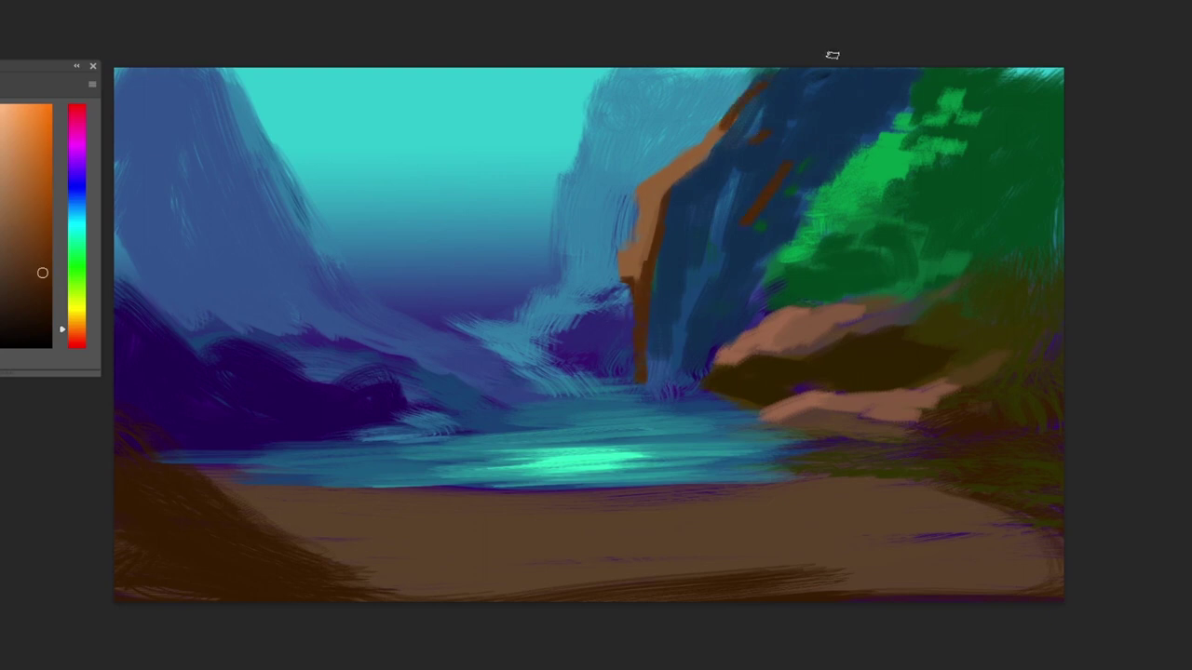
# Cover the top of the cliff's orange rim with sampled navy and scatter sampled green dabs over the bright foliage
pyautogui.keyDown('alt'); pyautogui.click(782, 78); pyautogui.keyUp('alt')
pyautogui.moveTo(726, 110); pyautogui.dragTo(785, 87)
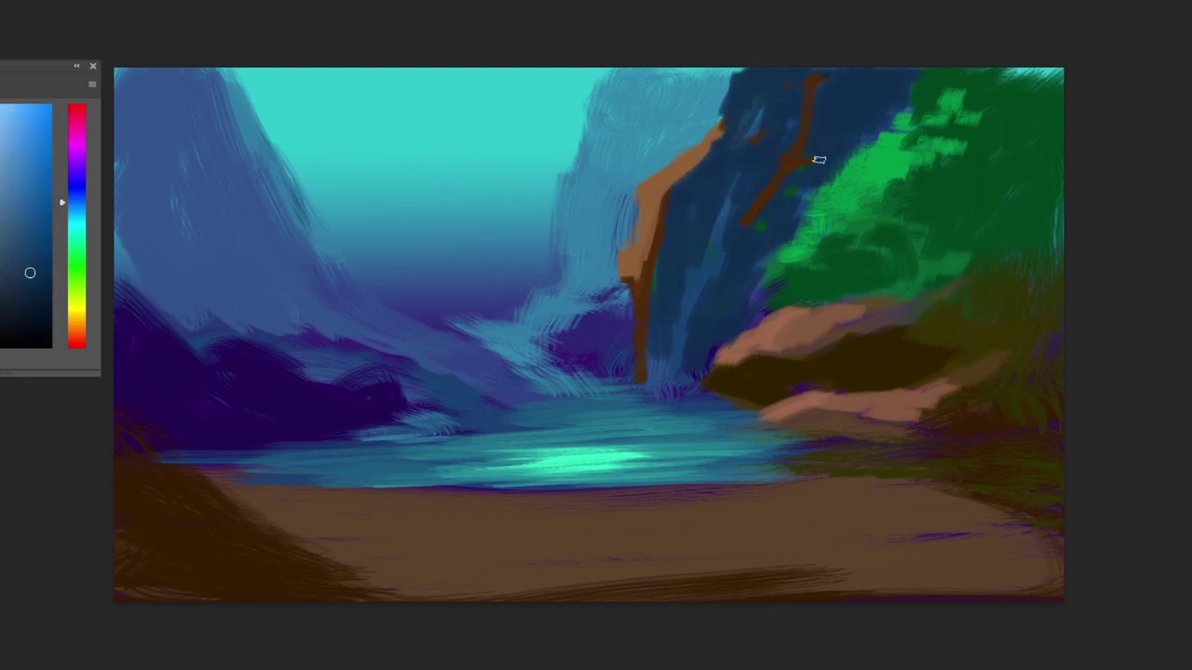
pyautogui.keyDown('alt'); pyautogui.click(860, 157); pyautogui.keyUp('alt')
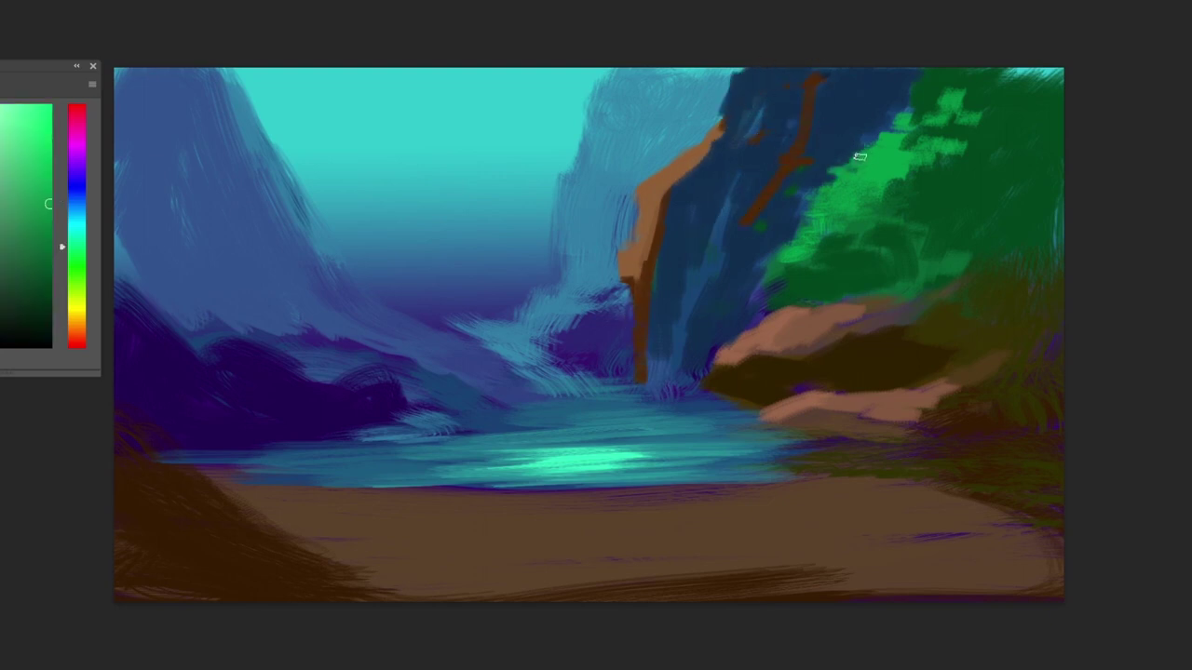
# Paint dark brown and olive rock masses around the ledges, from beneath the foliage down to the shoreline
pyautogui.keyDown('alt'); pyautogui.click(786, 425); pyautogui.keyUp('alt')
pyautogui.moveTo(832, 437); pyautogui.dragTo(959, 409)
pyautogui.moveTo(1019, 367); pyautogui.dragTo(979, 399)
pyautogui.moveTo(1049, 323)
pyautogui.mouseDown()
pyautogui.moveTo(982, 337)
pyautogui.moveTo(992, 381)
pyautogui.mouseUp()
pyautogui.click(50, 290)
pyautogui.moveTo(1047, 325)
pyautogui.mouseDown()
pyautogui.moveTo(983, 337)
pyautogui.moveTo(1024, 400)
pyautogui.mouseUp()
pyautogui.click(51, 317)
pyautogui.moveTo(929, 334)
pyautogui.mouseDown()
pyautogui.moveTo(1021, 285)
pyautogui.moveTo(1024, 303)
pyautogui.mouseUp()
pyautogui.moveTo(833, 458); pyautogui.dragTo(1011, 473)
pyautogui.moveTo(1031, 520); pyautogui.dragTo(878, 480)
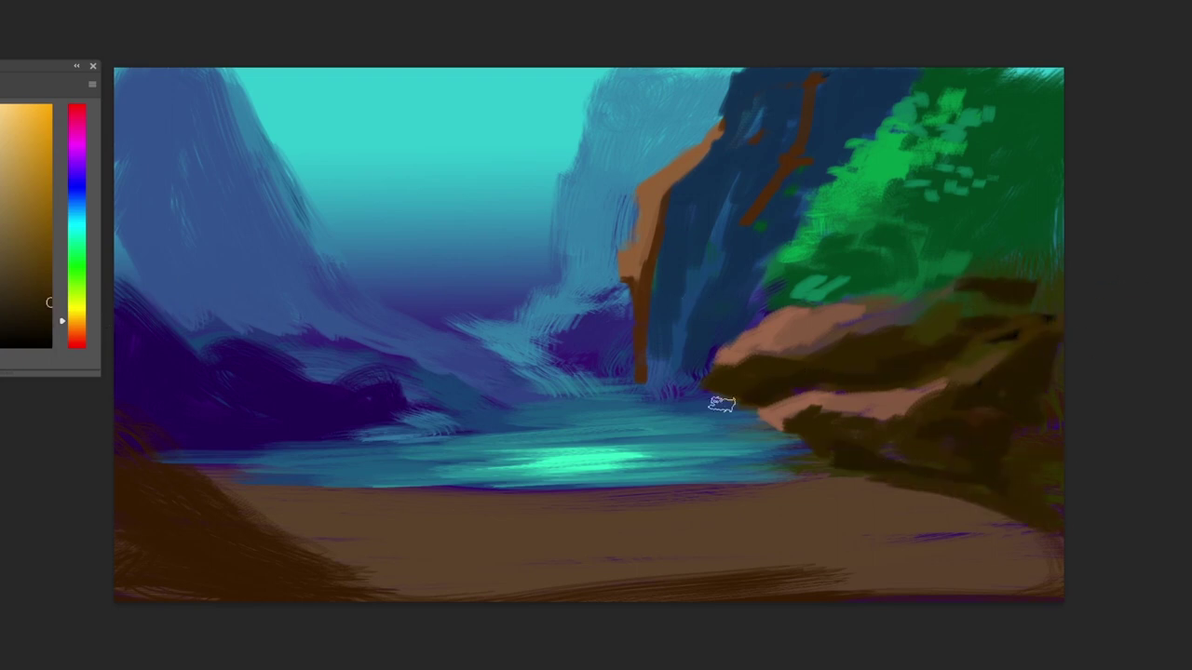
# Smooth the left mountain with its sampled blue and extend rounded blue foothills toward the valley
pyautogui.keyDown('alt'); pyautogui.click(231, 137); pyautogui.keyUp('alt')
pyautogui.moveTo(200, 261)
pyautogui.mouseDown()
pyautogui.moveTo(223, 82)
pyautogui.moveTo(305, 254)
pyautogui.mouseUp()
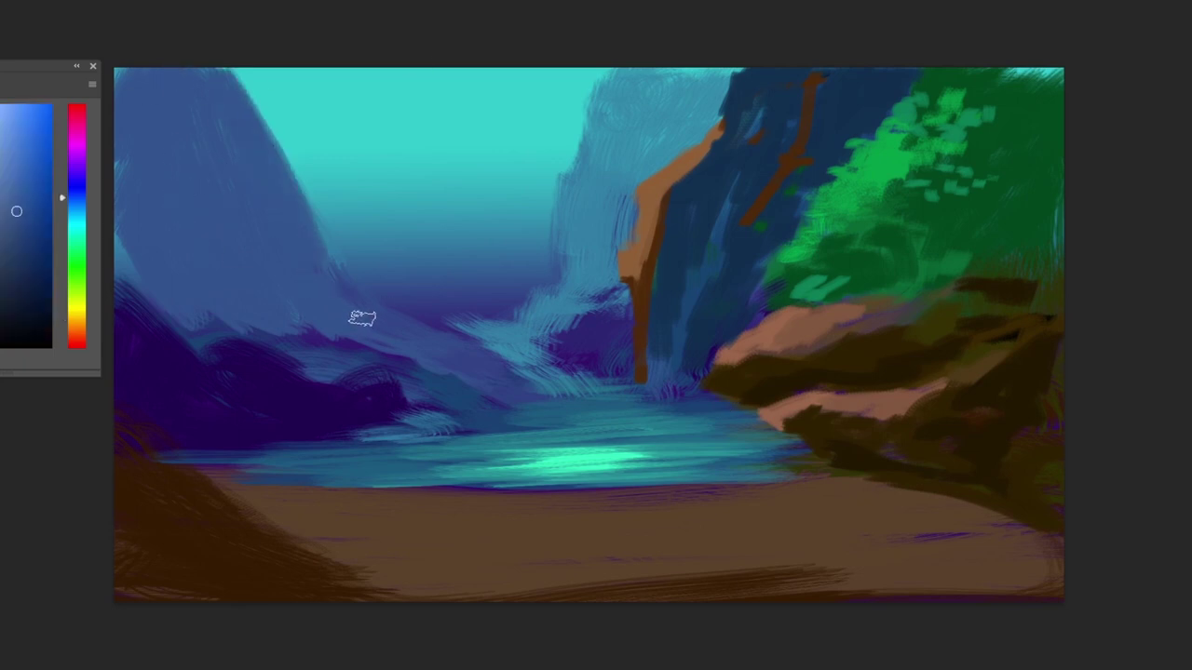
pyautogui.moveTo(362, 319)
pyautogui.mouseDown()
pyautogui.moveTo(434, 356)
pyautogui.moveTo(440, 309)
pyautogui.mouseUp()
# Repaint the purple hill on the left shore as a dark teal mass with a rounded top
pyautogui.keyDown('alt'); pyautogui.click(211, 337); pyautogui.keyUp('alt')
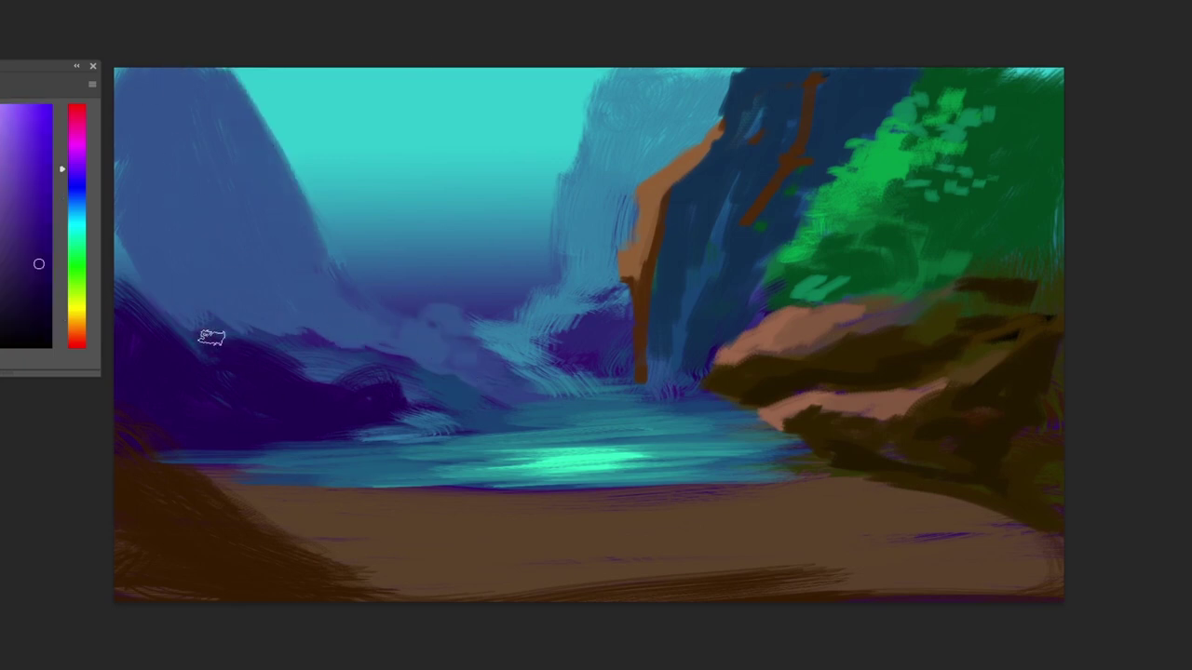
pyautogui.moveTo(79, 224); pyautogui.dragTo(79, 214)
pyautogui.click(43, 252)
pyautogui.moveTo(125, 290); pyautogui.dragTo(199, 344)
pyautogui.moveTo(123, 256)
pyautogui.mouseDown()
pyautogui.moveTo(159, 314)
pyautogui.moveTo(311, 359)
pyautogui.moveTo(361, 415)
pyautogui.mouseUp()
pyautogui.click(50, 302)
pyautogui.moveTo(191, 356)
pyautogui.mouseDown()
pyautogui.moveTo(123, 287)
pyautogui.moveTo(225, 417)
pyautogui.mouseUp()
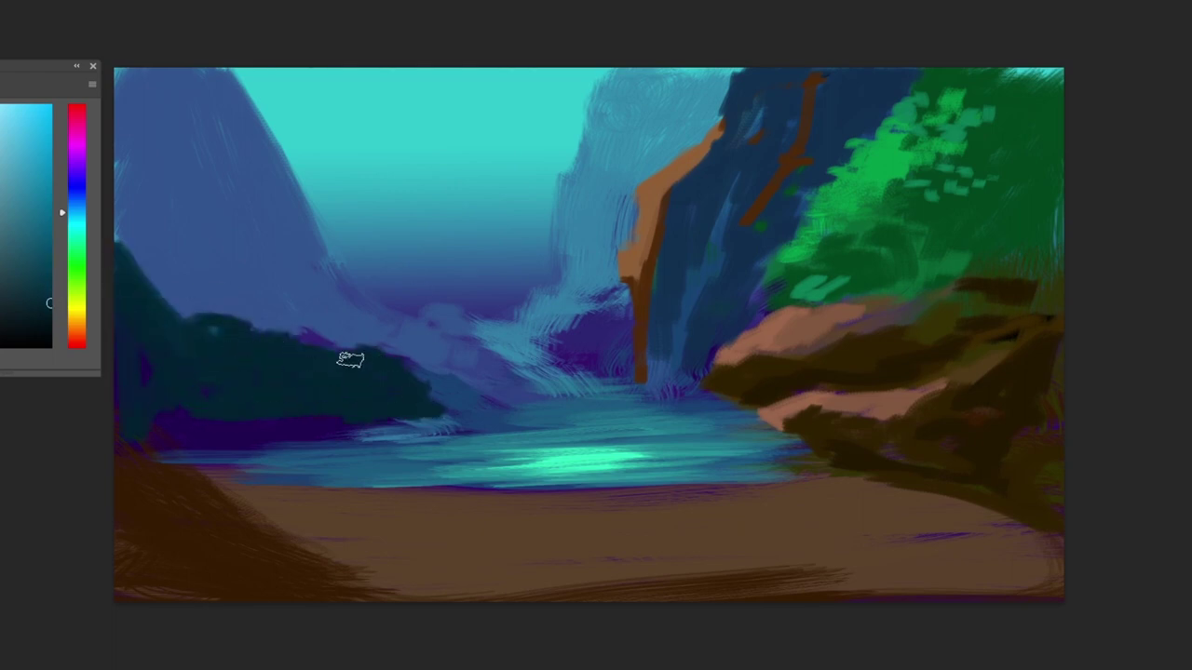
# Add muted teal highlights along the upper contours of the dark hill and down to its waterside tip
pyautogui.keyDown('alt'); pyautogui.click(322, 321); pyautogui.keyUp('alt')
pyautogui.moveTo(298, 345); pyautogui.dragTo(410, 379)
pyautogui.keyDown('alt'); pyautogui.click(345, 414); pyautogui.keyUp('alt')
pyautogui.moveTo(120, 253); pyautogui.dragTo(171, 320)
pyautogui.moveTo(193, 326); pyautogui.dragTo(389, 365)
pyautogui.moveTo(379, 364); pyautogui.dragTo(471, 418)
pyautogui.click(369, 419)
# Sample the lake blue and paint smooth horizontal strokes across the water and around the glowing reflection
pyautogui.keyDown('alt'); pyautogui.click(475, 476); pyautogui.keyUp('alt')
pyautogui.moveTo(305, 444); pyautogui.dragTo(691, 411)
pyautogui.moveTo(609, 396); pyautogui.dragTo(527, 416)
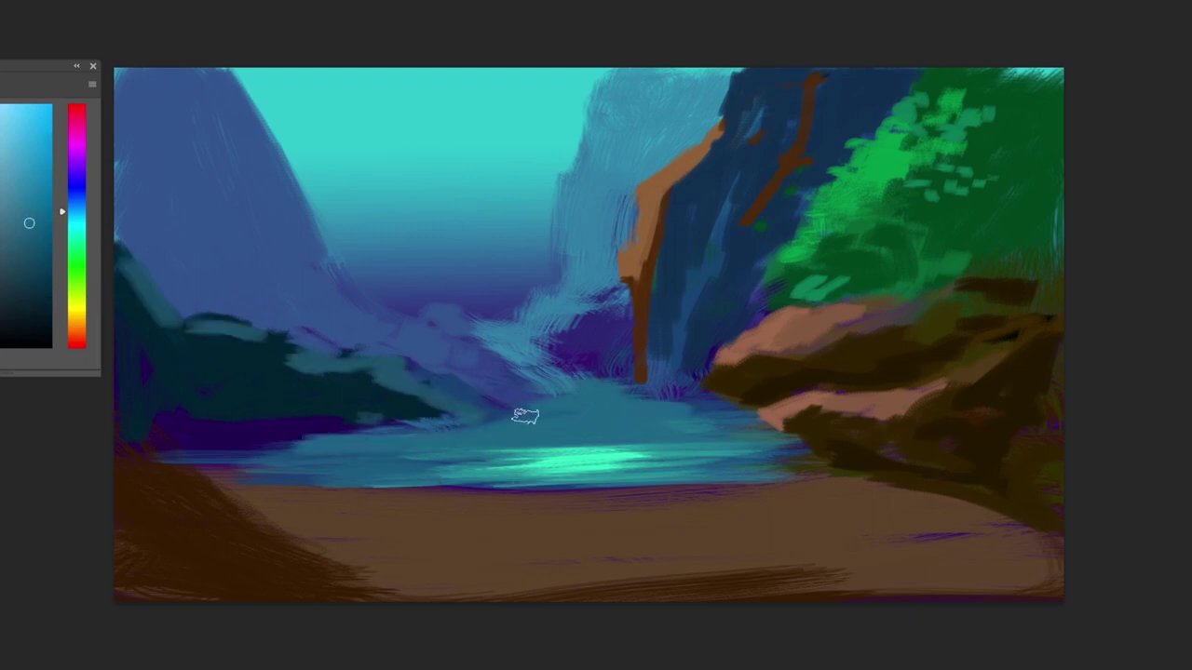
pyautogui.moveTo(601, 454); pyautogui.dragTo(787, 461)
pyautogui.moveTo(633, 479); pyautogui.dragTo(722, 482)
# Try the 25 px brush tip with a short blue stroke on the dark rock
pyautogui.press('F5')
pyautogui.click(455, 262)
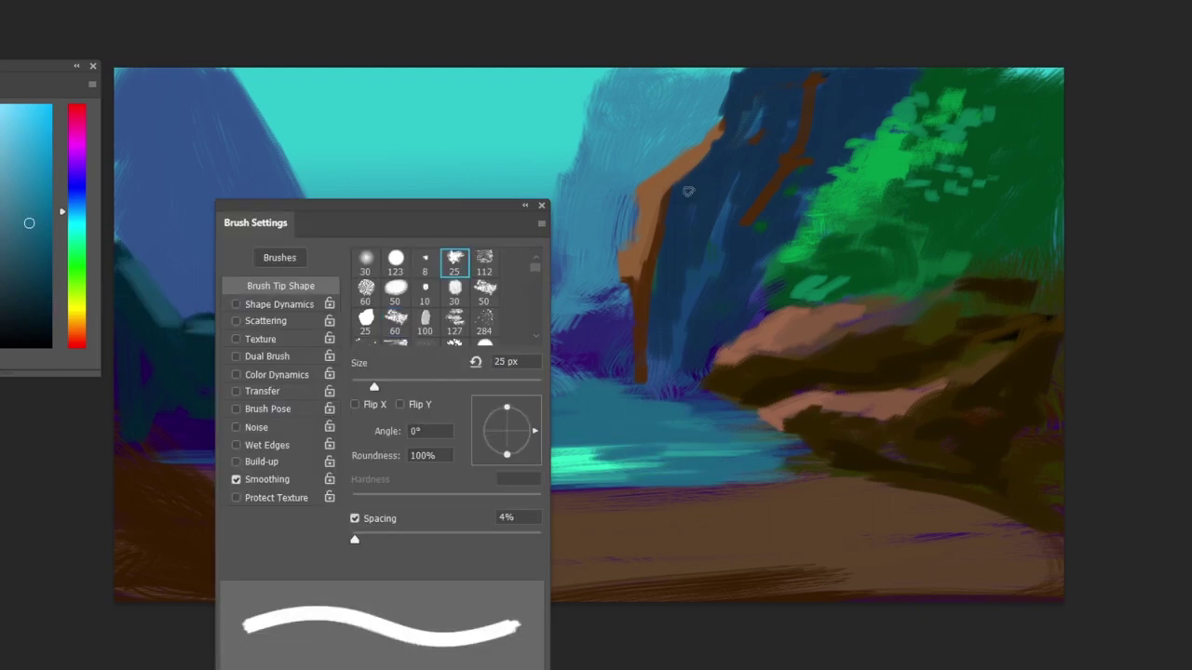
pyautogui.press('F5')
pyautogui.moveTo(791, 362)
pyautogui.mouseDown()
pyautogui.moveTo(821, 361)
pyautogui.moveTo(747, 379)
pyautogui.moveTo(805, 368)
pyautogui.mouseUp()
# Switch to a textured brush tip at a reduced size and blend sampled greens and browns into the lower foliage and rock ledges
pyautogui.keyDown('alt'); pyautogui.click(773, 377); pyautogui.keyUp('alt')
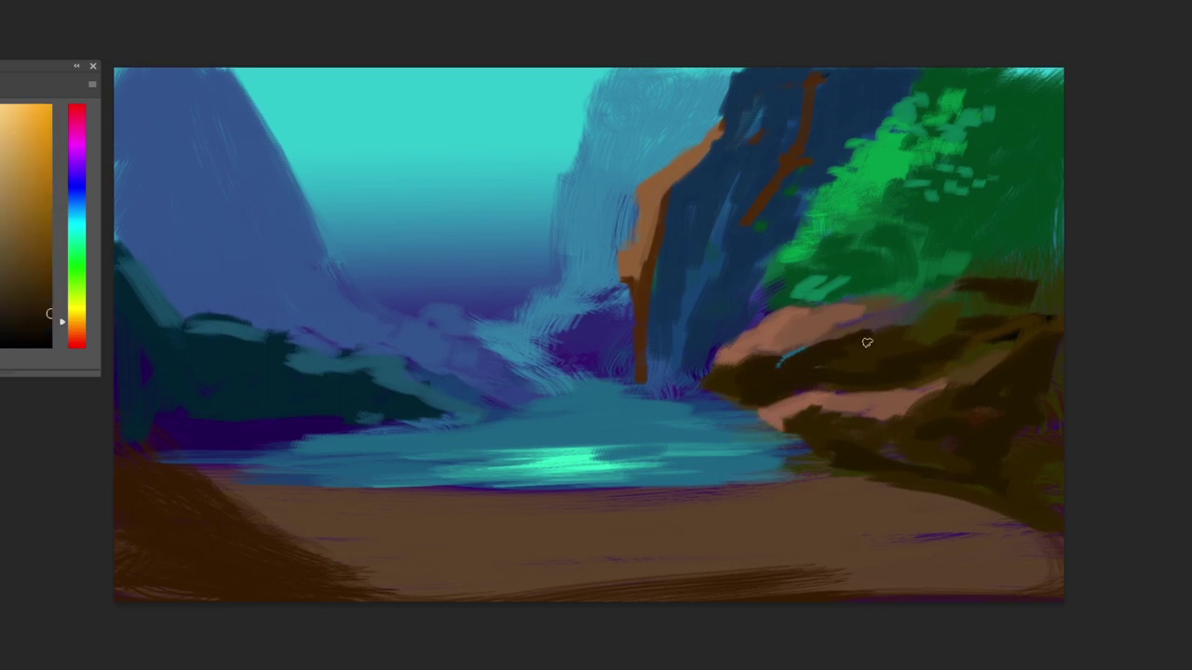
pyautogui.press('F5')
pyautogui.moveTo(537, 274); pyautogui.dragTo(538, 285)
pyautogui.click(454, 322)
pyautogui.press('F5')
pyautogui.press('[')
pyautogui.press('[')
pyautogui.press('[')
pyautogui.press('[')
pyautogui.press('[')
pyautogui.press('[')
pyautogui.moveTo(871, 271); pyautogui.dragTo(1000, 242)
pyautogui.keyDown('alt'); pyautogui.click(939, 280); pyautogui.keyUp('alt')
pyautogui.keyDown('alt'); pyautogui.click(1020, 216); pyautogui.keyUp('alt')
pyautogui.keyDown('alt'); pyautogui.click(833, 363); pyautogui.keyUp('alt')
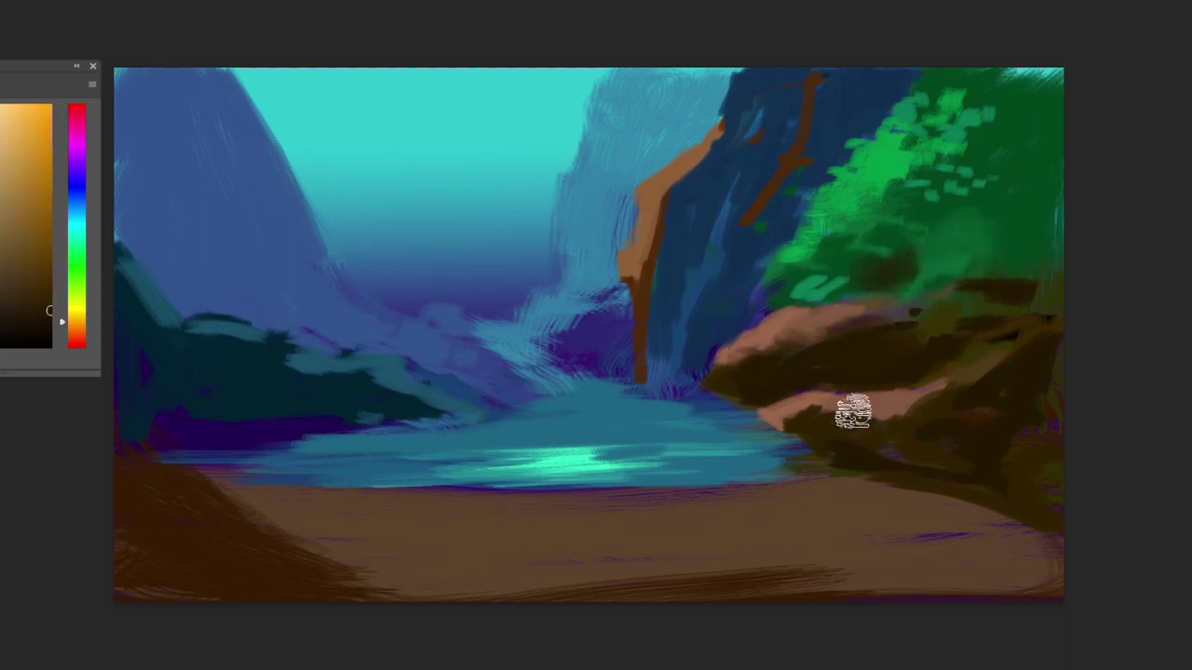
# Sample the water blue and extend the lake along the foot of the left hill
pyautogui.keyDown('alt'); pyautogui.click(346, 484); pyautogui.keyUp('alt')
pyautogui.moveTo(135, 442)
pyautogui.mouseDown()
pyautogui.moveTo(351, 447)
pyautogui.moveTo(235, 459)
pyautogui.mouseUp()
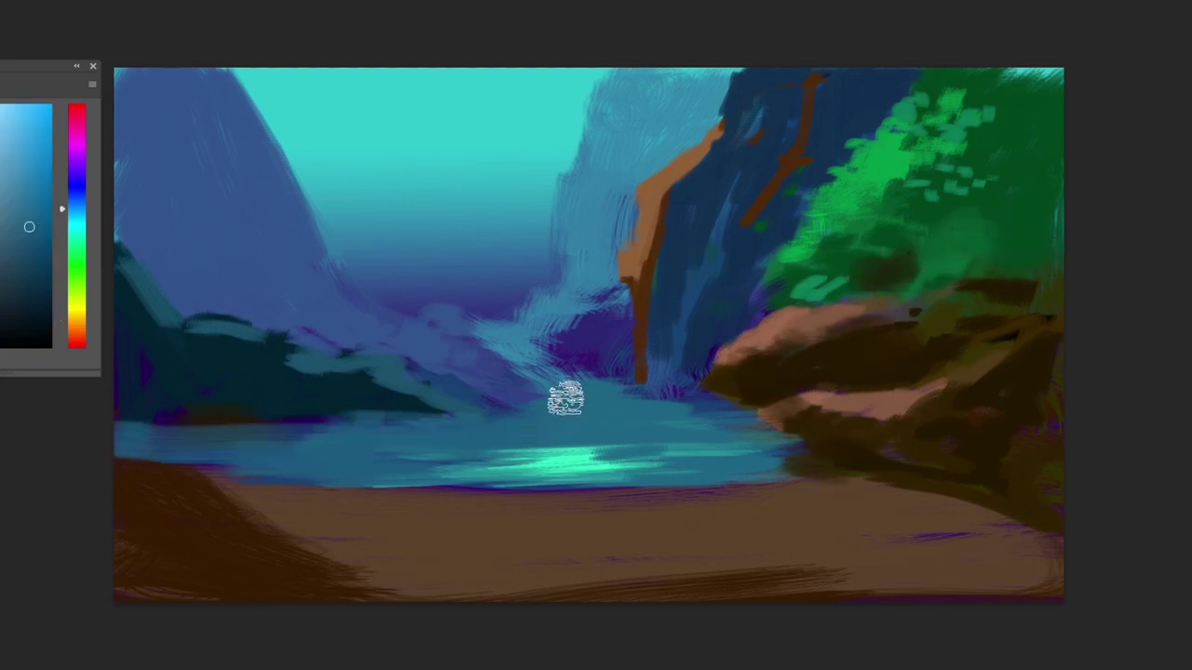
# Pick a sandy yellow and test a wide textured brush tip on the beach, undoing the test strokes
pyautogui.press('F5')
pyautogui.click(365, 298)
pyautogui.press('F5')
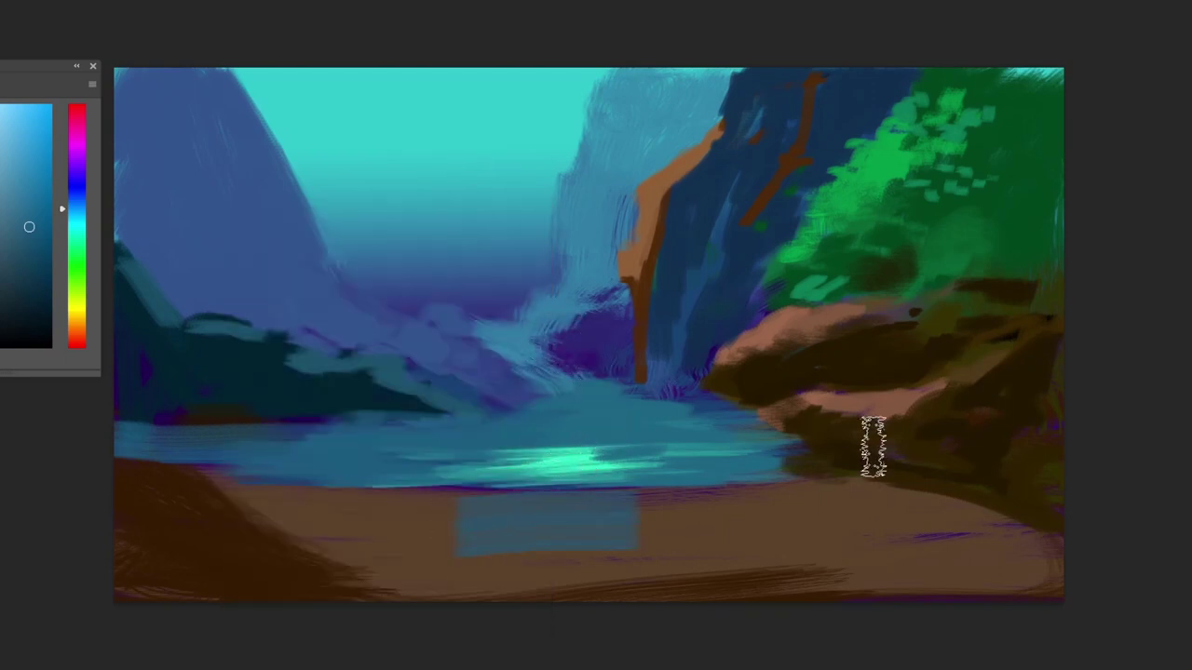
pyautogui.keyDown('alt'); pyautogui.click(595, 523); pyautogui.keyUp('alt')
pyautogui.click(76, 318)
pyautogui.click(2, 169)
pyautogui.moveTo(335, 502); pyautogui.dragTo(844, 487)
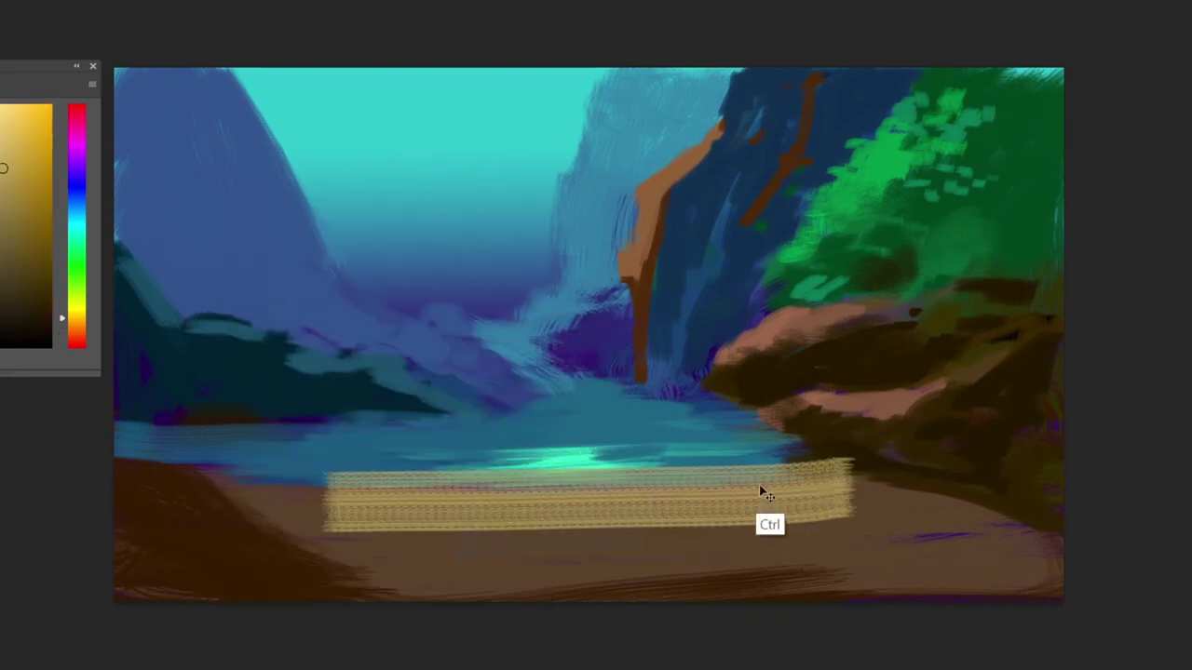
pyautogui.hotkey('ctrl', 'z')
pyautogui.moveTo(521, 531); pyautogui.dragTo(649, 532)
pyautogui.hotkey('ctrl', 'z')
# Switch to the thin tapered 124 brush tip and paint sandy yellow horizontal streaks across the beach
pyautogui.press('F5')
pyautogui.scroll(-4, 536, 300)
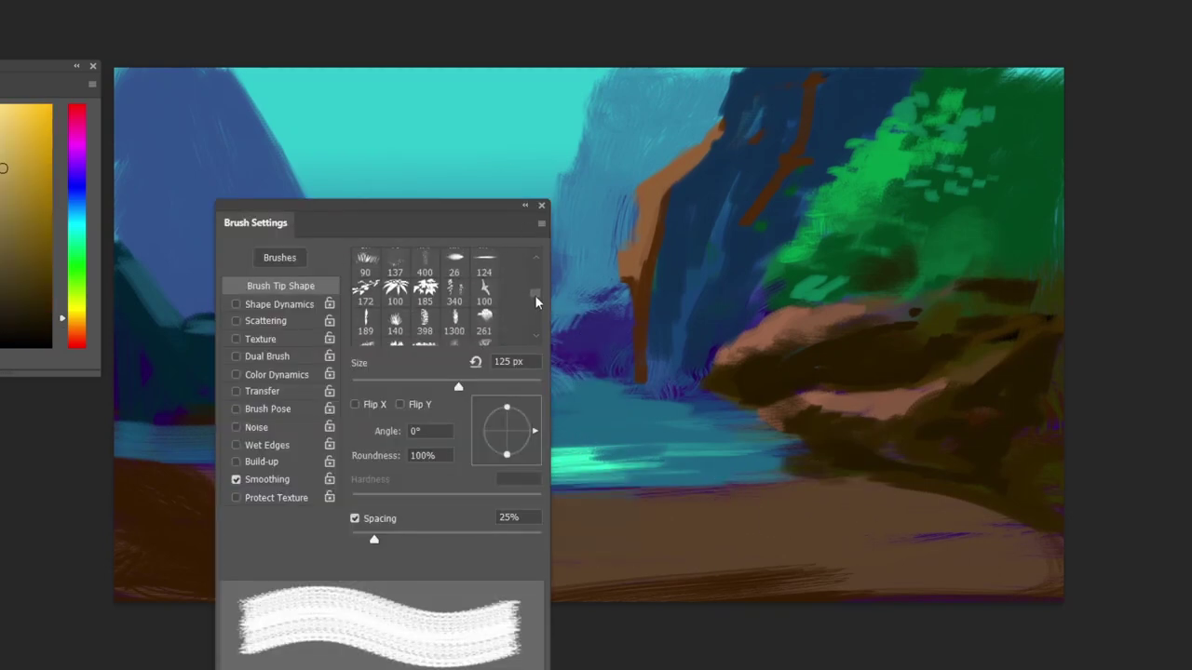
pyautogui.click(476, 266)
pyautogui.press('F5')
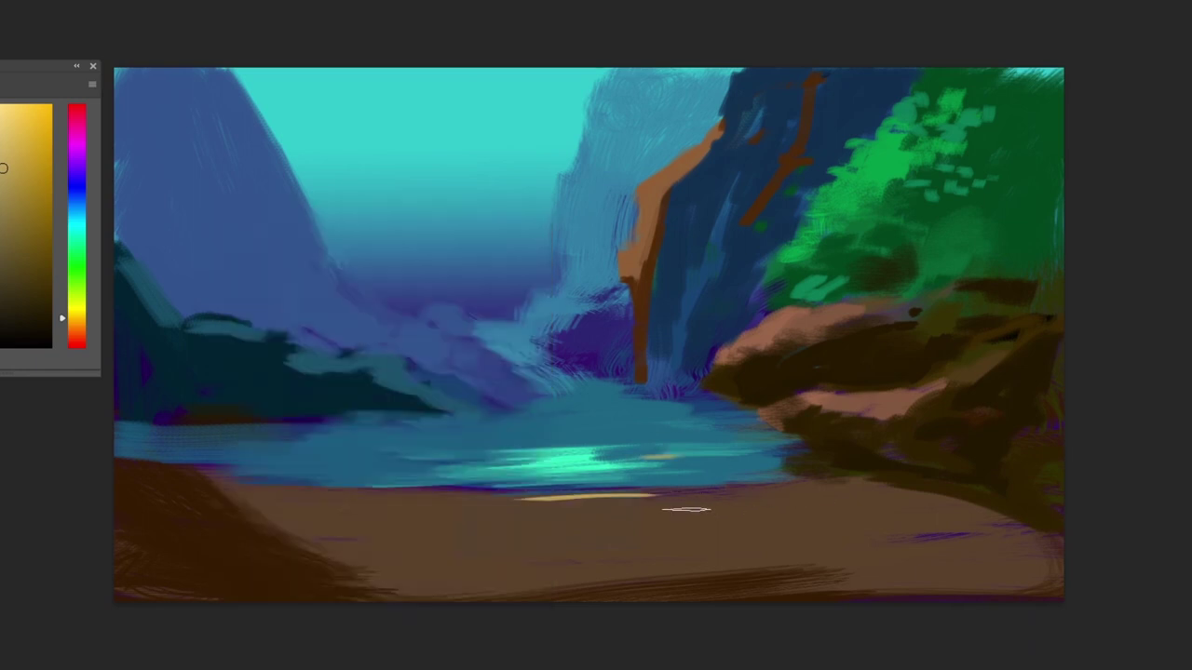
pyautogui.press('F5')
pyautogui.press('F5')
pyautogui.moveTo(279, 508); pyautogui.dragTo(865, 488)
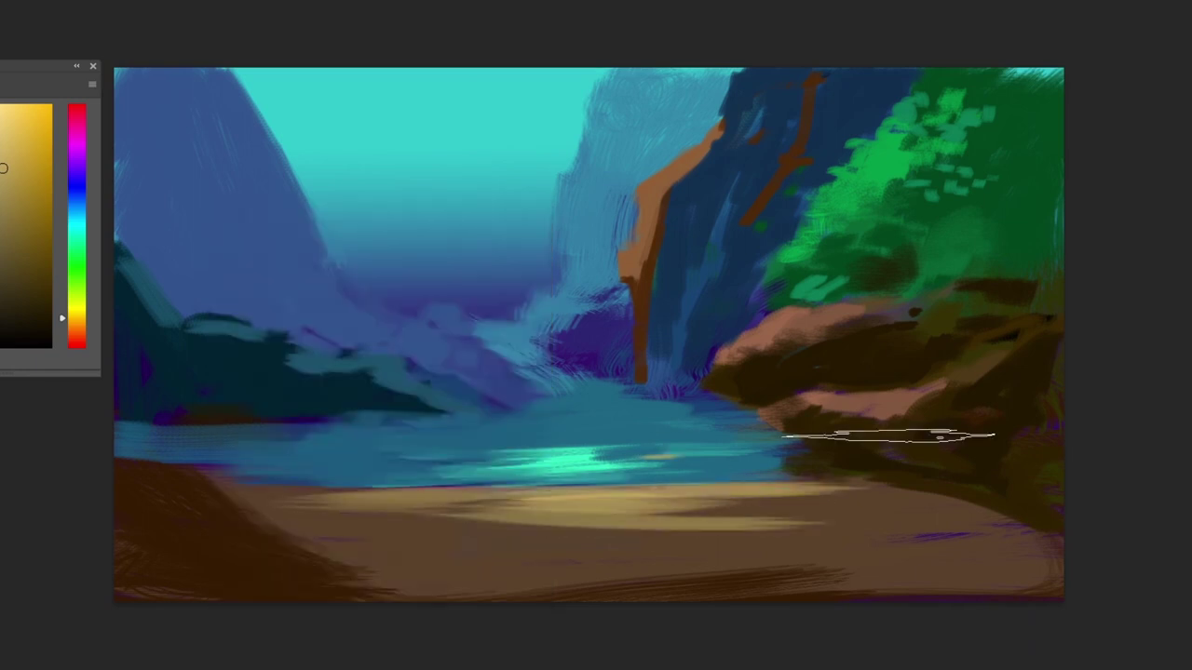
pyautogui.moveTo(889, 436)
pyautogui.mouseDown()
pyautogui.moveTo(758, 564)
pyautogui.moveTo(700, 497)
pyautogui.moveTo(760, 580)
pyautogui.moveTo(824, 496)
pyautogui.mouseUp()
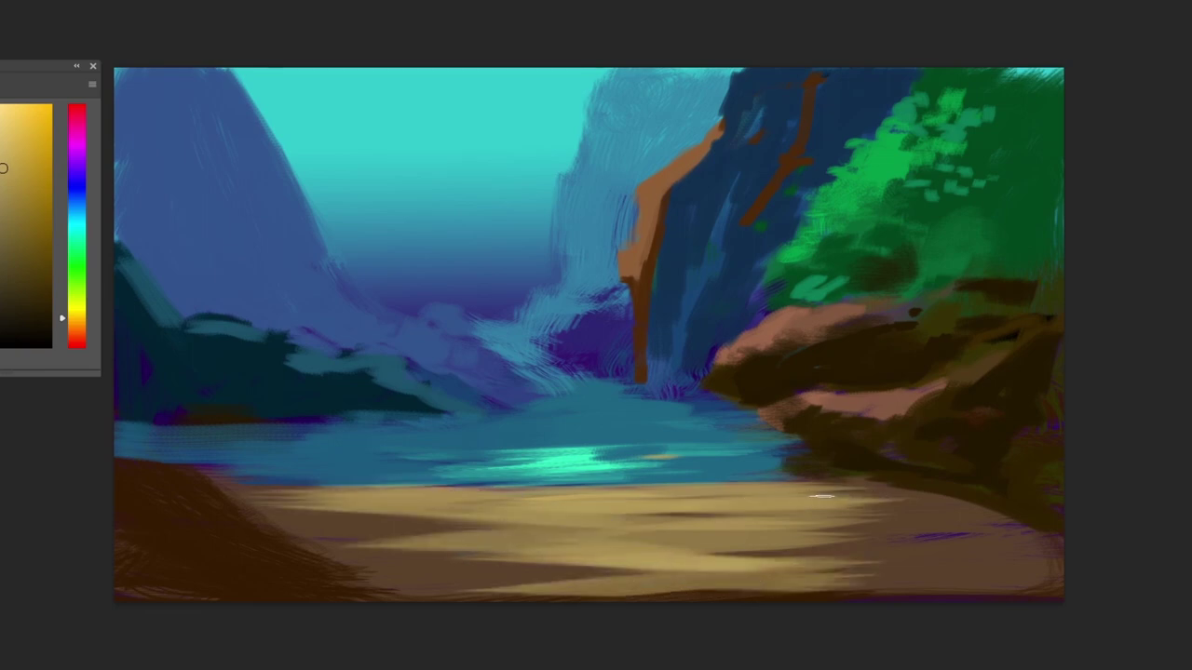
# Try the 1300 brush tip
pyautogui.press('F5')
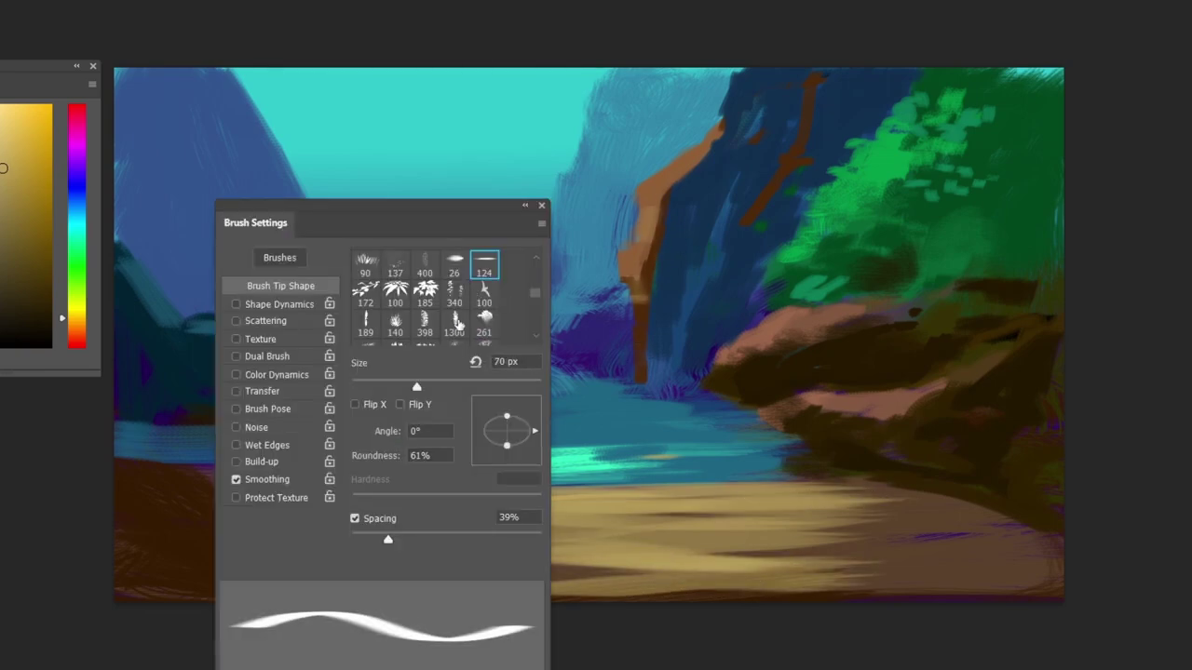
pyautogui.click(457, 323)
pyautogui.press('F5')
# Switch to the 149 brush tip, reduce its size, and paint tan highlights down the cliff's orange rim
pyautogui.press('F5')
pyautogui.moveTo(535, 295)
pyautogui.mouseDown()
pyautogui.moveTo(536, 328)
pyautogui.moveTo(538, 295)
pyautogui.mouseUp()
pyautogui.scroll(5, 537, 316)
pyautogui.click(484, 291)
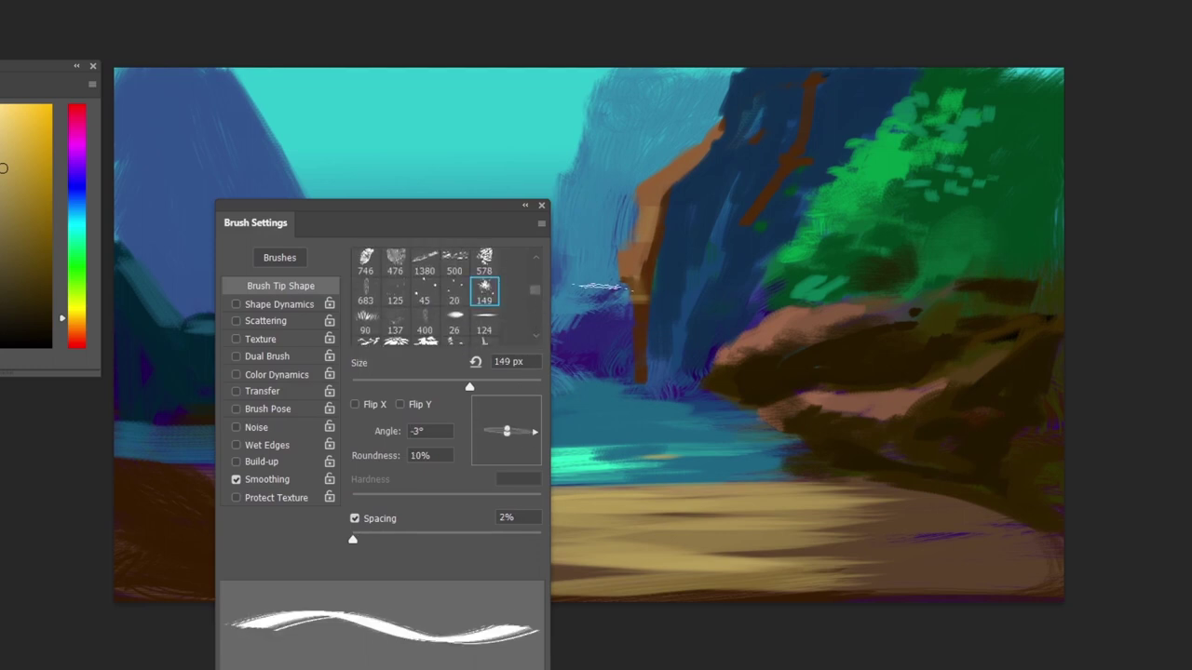
pyautogui.press('F5')
pyautogui.press('[')
pyautogui.press('[')
pyautogui.press('[')
pyautogui.press('[')
pyautogui.moveTo(658, 197); pyautogui.dragTo(639, 285)
pyautogui.keyDown('alt'); pyautogui.click(644, 262); pyautogui.keyUp('alt')
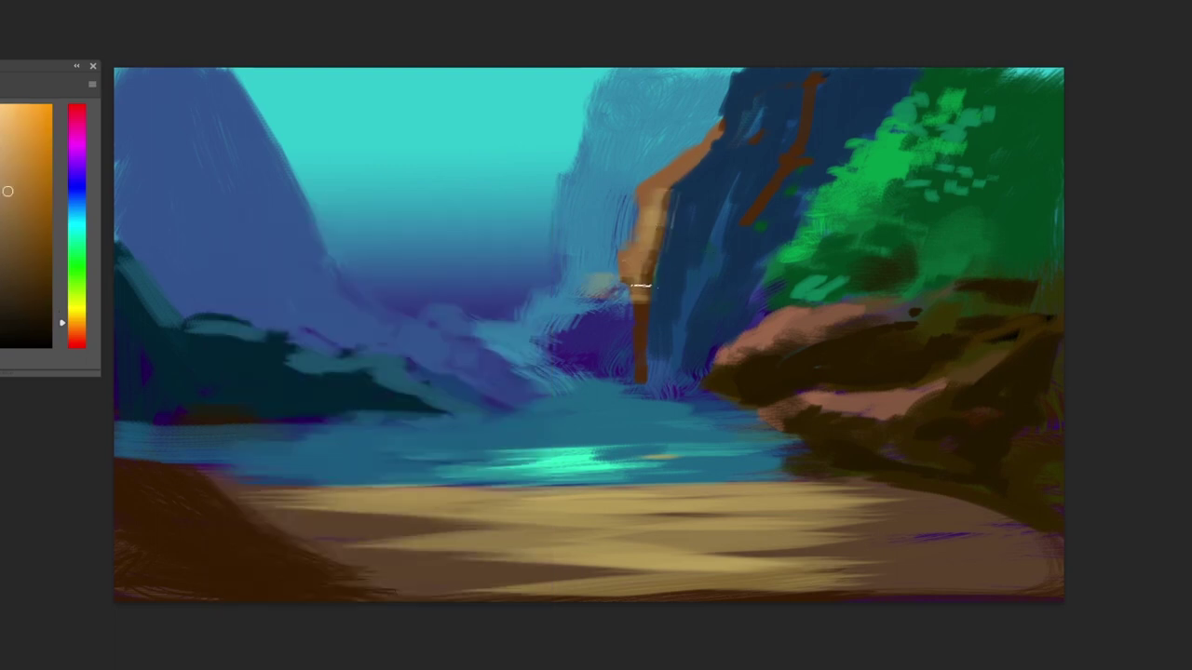
# Add tan touches to the bright foliage and soften the cliff's brown cracks with sampled navy
pyautogui.press('F5')
pyautogui.press('F5')
pyautogui.keyDown('alt'); pyautogui.click(765, 197); pyautogui.keyUp('alt')
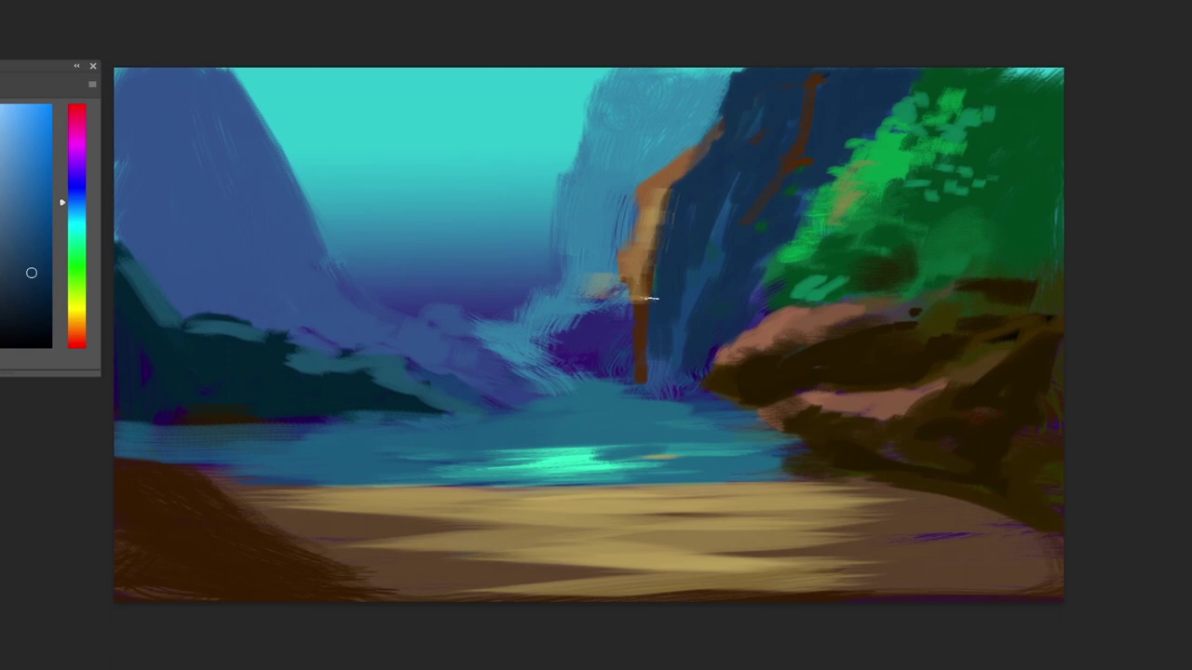
# Outline the distant mountain beside the cliff with a freehand selection, repaint it in the sampled mountain blue, and refine its edge after deselecting
pyautogui.press('F5')
pyautogui.moveTo(536, 291); pyautogui.dragTo(536, 267)
pyautogui.click(490, 276)
pyautogui.press('F5')
pyautogui.keyDown('alt'); pyautogui.click(419, 364); pyautogui.keyUp('alt')
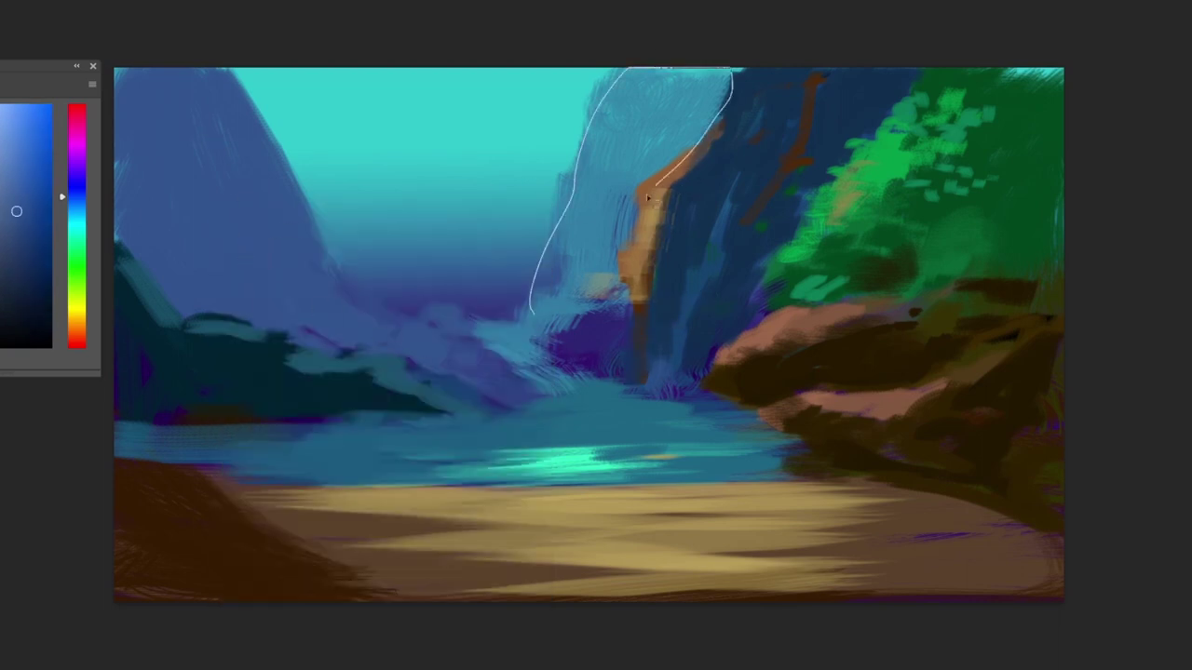
pyautogui.moveTo(647, 197); pyautogui.dragTo(521, 341)
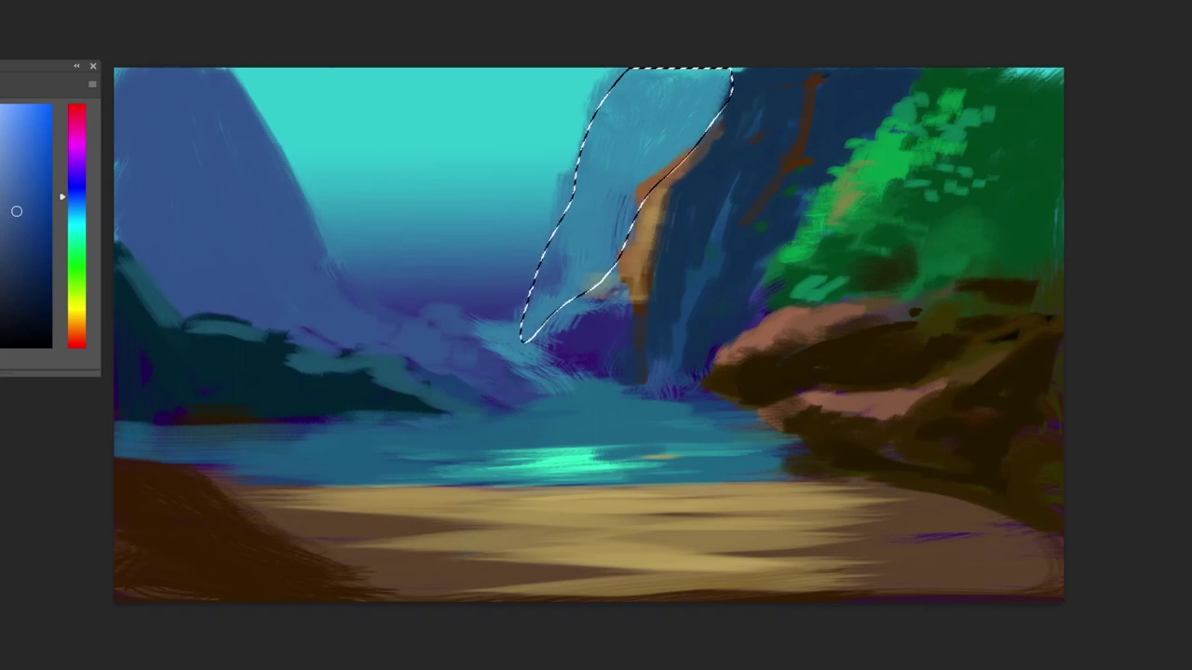
pyautogui.moveTo(731, 220); pyautogui.dragTo(1001, 164)
pyautogui.moveTo(868, 370); pyautogui.dragTo(893, 369)
pyautogui.click(1059, 197)
pyautogui.hotkey('ctrl', 'd')
pyautogui.press('b')
pyautogui.moveTo(720, 98)
pyautogui.mouseDown()
pyautogui.moveTo(666, 93)
pyautogui.moveTo(635, 73)
pyautogui.moveTo(545, 274)
pyautogui.moveTo(520, 262)
pyautogui.moveTo(520, 315)
pyautogui.mouseUp()
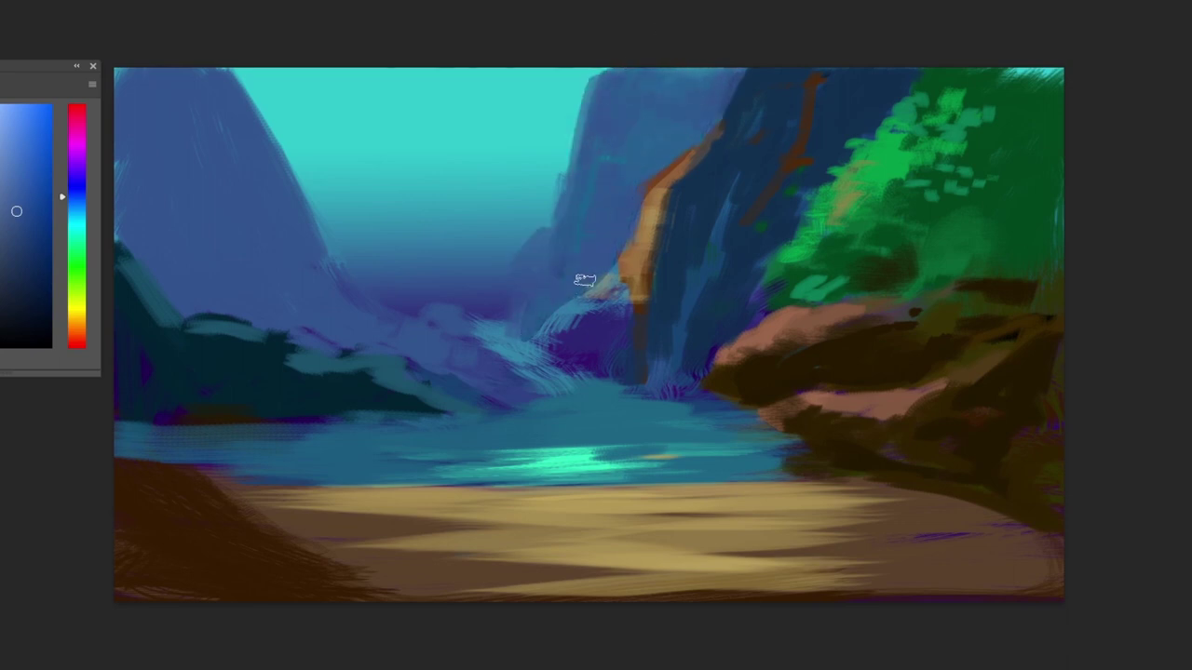
# Sample the rim's orange-tan, widen the foot of the rim, and paint matching highlights on the shore rocks and lower ledge
pyautogui.keyDown('alt'); pyautogui.click(638, 276); pyautogui.keyUp('alt')
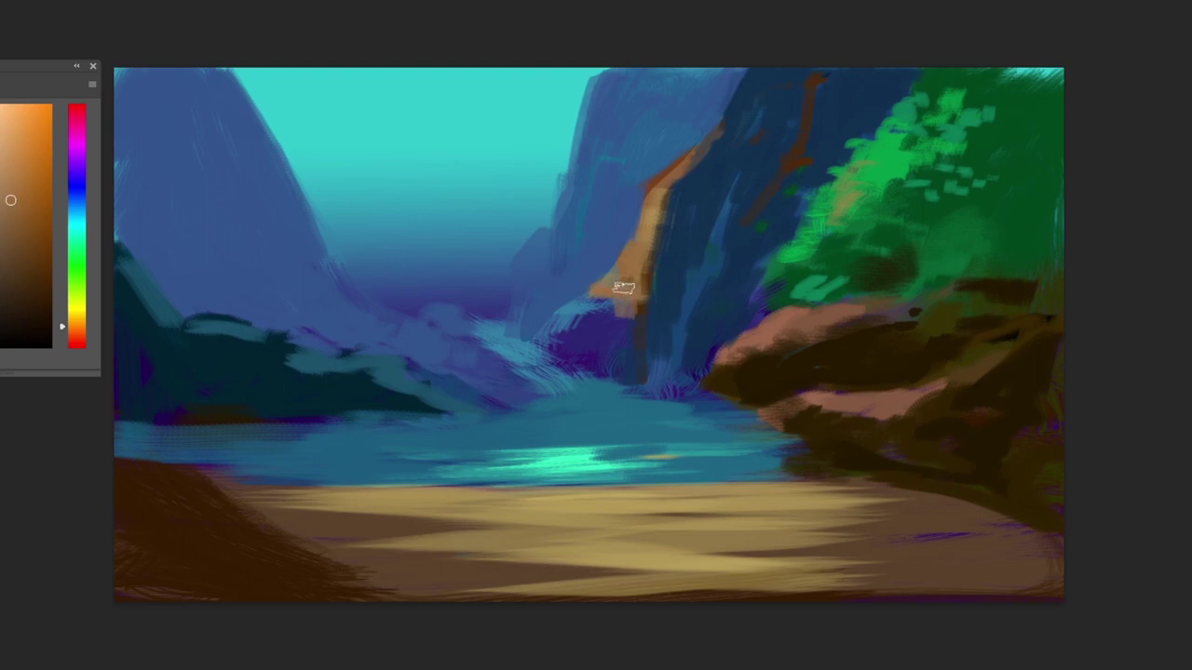
pyautogui.moveTo(605, 275); pyautogui.dragTo(625, 299)
pyautogui.moveTo(537, 345); pyautogui.dragTo(544, 352)
pyautogui.click(572, 369)
pyautogui.moveTo(695, 361); pyautogui.dragTo(687, 380)
pyautogui.click(759, 392)
pyautogui.moveTo(773, 411)
pyautogui.mouseDown()
pyautogui.moveTo(848, 398)
pyautogui.moveTo(886, 420)
pyautogui.moveTo(1061, 331)
pyautogui.mouseUp()
# Extend the pink upper ledge beneath the foliage and paint dark green clumps over the foliage's shaded side
pyautogui.keyDown('alt'); pyautogui.click(865, 325); pyautogui.keyUp('alt')
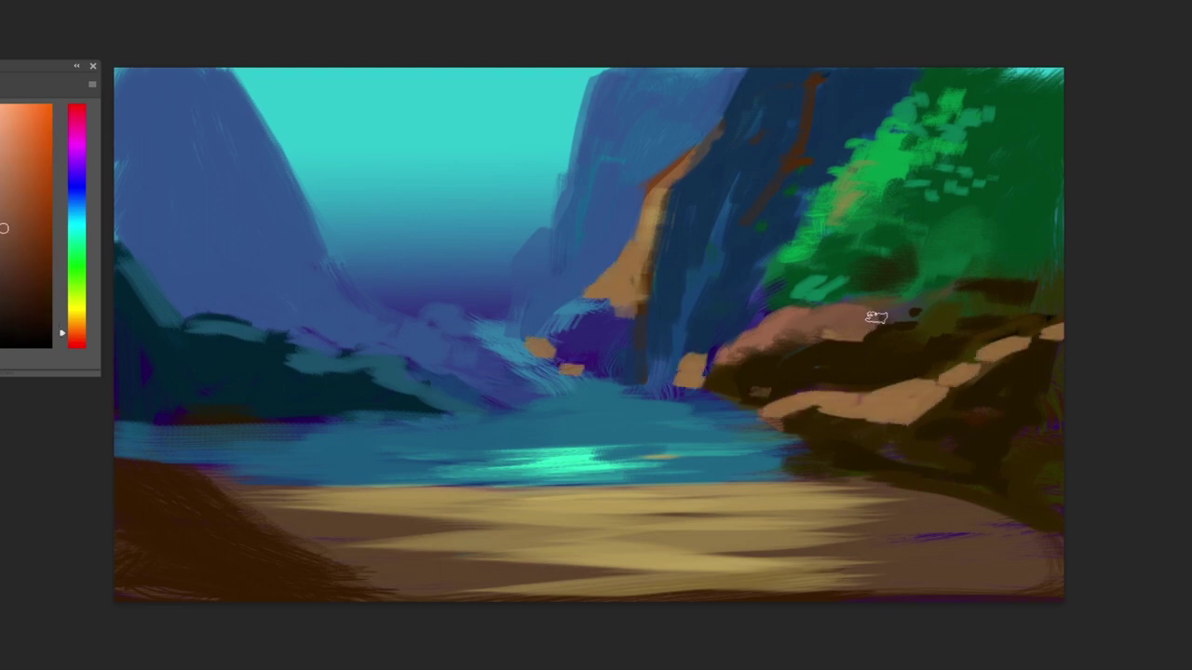
pyautogui.keyDown('alt'); pyautogui.click(899, 284); pyautogui.keyUp('alt')
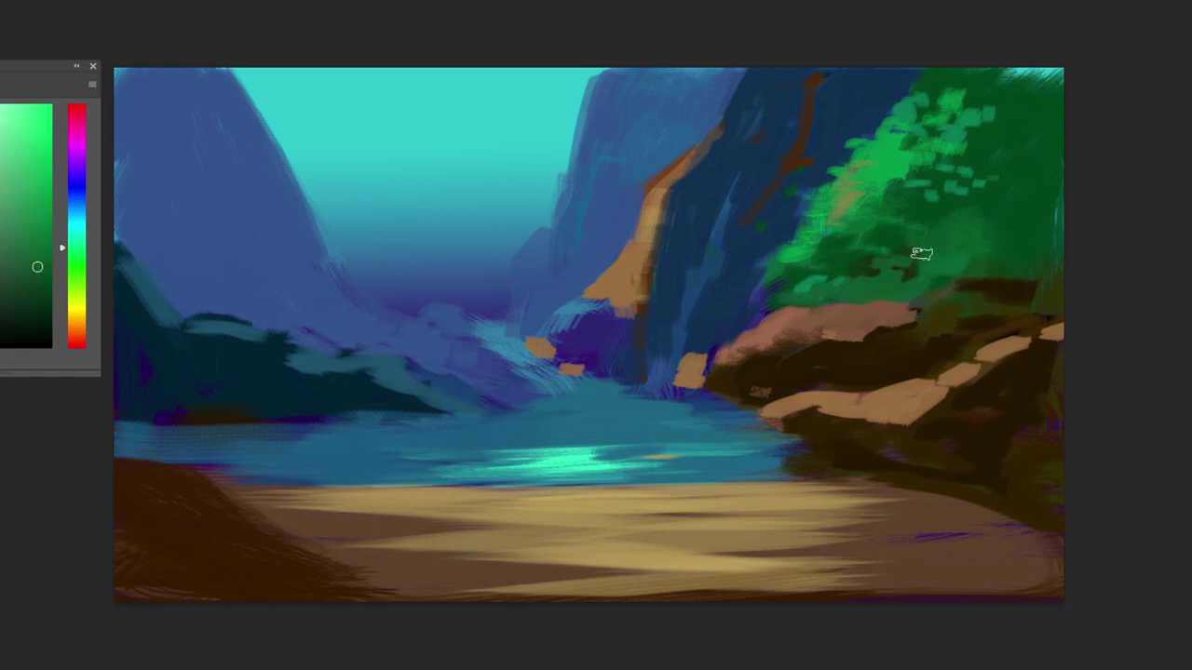
pyautogui.keyDown('alt'); pyautogui.click(911, 268); pyautogui.keyUp('alt')
pyautogui.moveTo(917, 249)
pyautogui.mouseDown()
pyautogui.moveTo(1031, 171)
pyautogui.moveTo(1010, 200)
pyautogui.moveTo(1019, 241)
pyautogui.moveTo(1012, 219)
pyautogui.moveTo(1050, 210)
pyautogui.moveTo(1051, 181)
pyautogui.mouseUp()
# Paint purple and blue shadow shapes along the waterline at the base of the cliff
pyautogui.keyDown('alt'); pyautogui.click(687, 406); pyautogui.keyUp('alt')
pyautogui.moveTo(696, 406); pyautogui.dragTo(718, 411)
pyautogui.keyDown('alt'); pyautogui.click(683, 384); pyautogui.keyUp('alt')
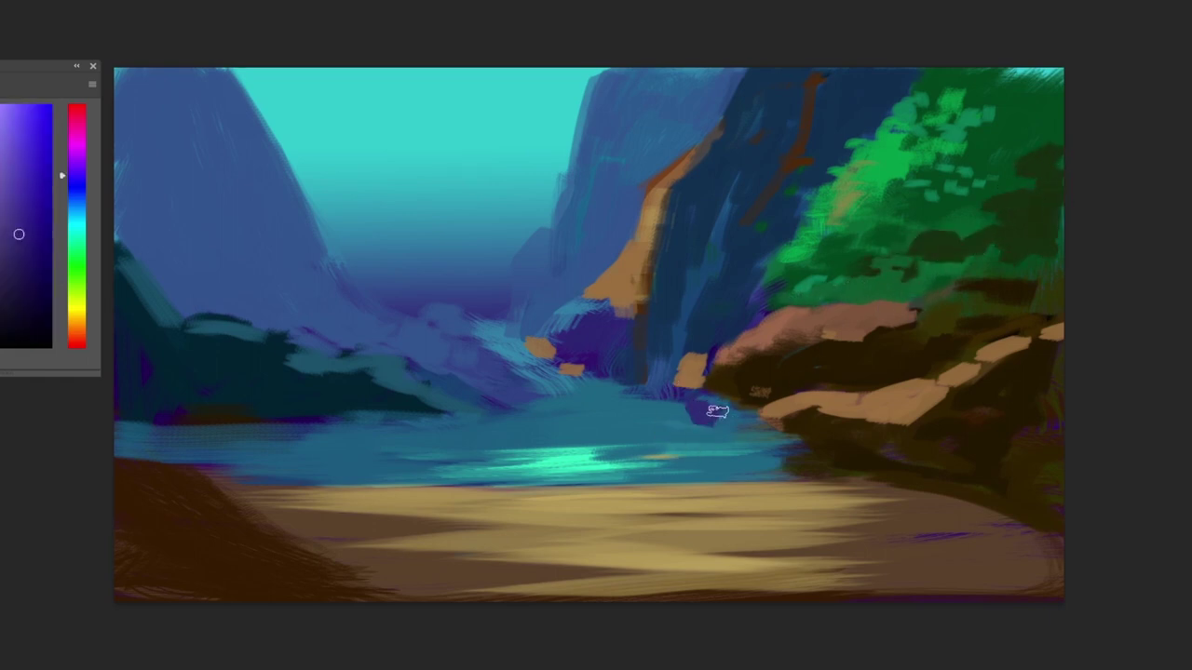
pyautogui.keyDown('alt'); pyautogui.click(663, 387); pyautogui.keyUp('alt')
pyautogui.moveTo(637, 408)
pyautogui.mouseDown()
pyautogui.moveTo(621, 402)
pyautogui.moveTo(677, 419)
pyautogui.mouseUp()
pyautogui.moveTo(596, 380)
pyautogui.mouseDown()
pyautogui.moveTo(551, 389)
pyautogui.moveTo(541, 416)
pyautogui.mouseUp()
# Sample a light blue and paint blocky waterfall shapes and pale strips along the far shoreline
pyautogui.keyDown('alt'); pyautogui.click(522, 355); pyautogui.keyUp('alt')
pyautogui.moveTo(531, 294); pyautogui.dragTo(531, 312)
pyautogui.moveTo(608, 392)
pyautogui.mouseDown()
pyautogui.moveTo(607, 404)
pyautogui.moveTo(651, 420)
pyautogui.moveTo(354, 428)
pyautogui.mouseUp()
# Extend the pink ledge to the cliff's foot and paint dark brown and olive shadows beneath it and across the lower bank
pyautogui.keyDown('alt'); pyautogui.click(773, 322); pyautogui.keyUp('alt')
pyautogui.moveTo(773, 322)
pyautogui.mouseDown()
pyautogui.moveTo(705, 364)
pyautogui.moveTo(773, 333)
pyautogui.moveTo(769, 364)
pyautogui.moveTo(720, 392)
pyautogui.moveTo(716, 435)
pyautogui.moveTo(751, 430)
pyautogui.moveTo(780, 447)
pyautogui.mouseUp()
pyautogui.keyDown('alt'); pyautogui.click(806, 401); pyautogui.keyUp('alt')
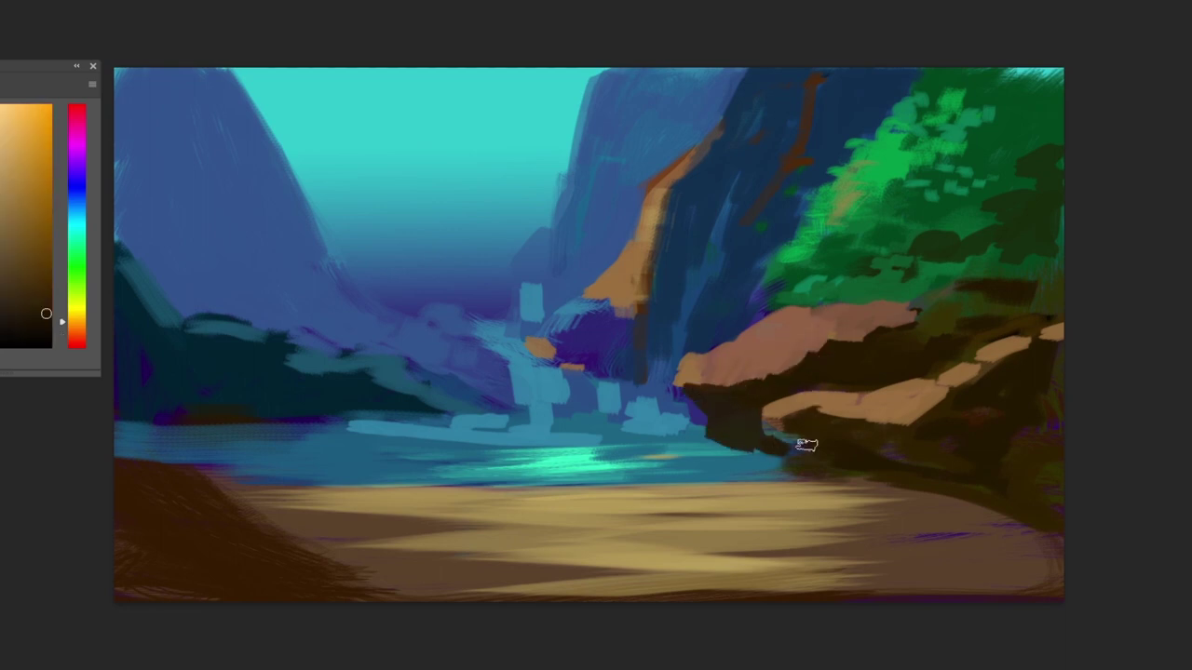
pyautogui.keyDown('alt'); pyautogui.click(804, 459); pyautogui.keyUp('alt')
pyautogui.keyDown('alt'); pyautogui.click(1007, 462); pyautogui.keyUp('alt')
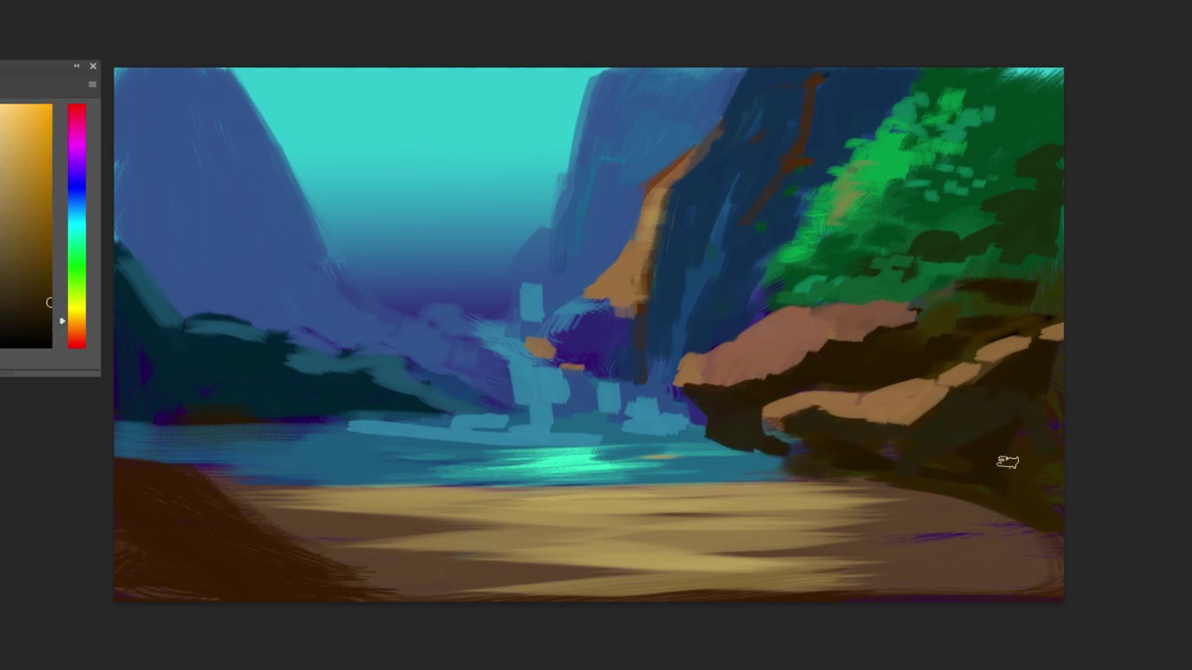
pyautogui.keyDown('alt'); pyautogui.click(944, 407); pyautogui.keyUp('alt')
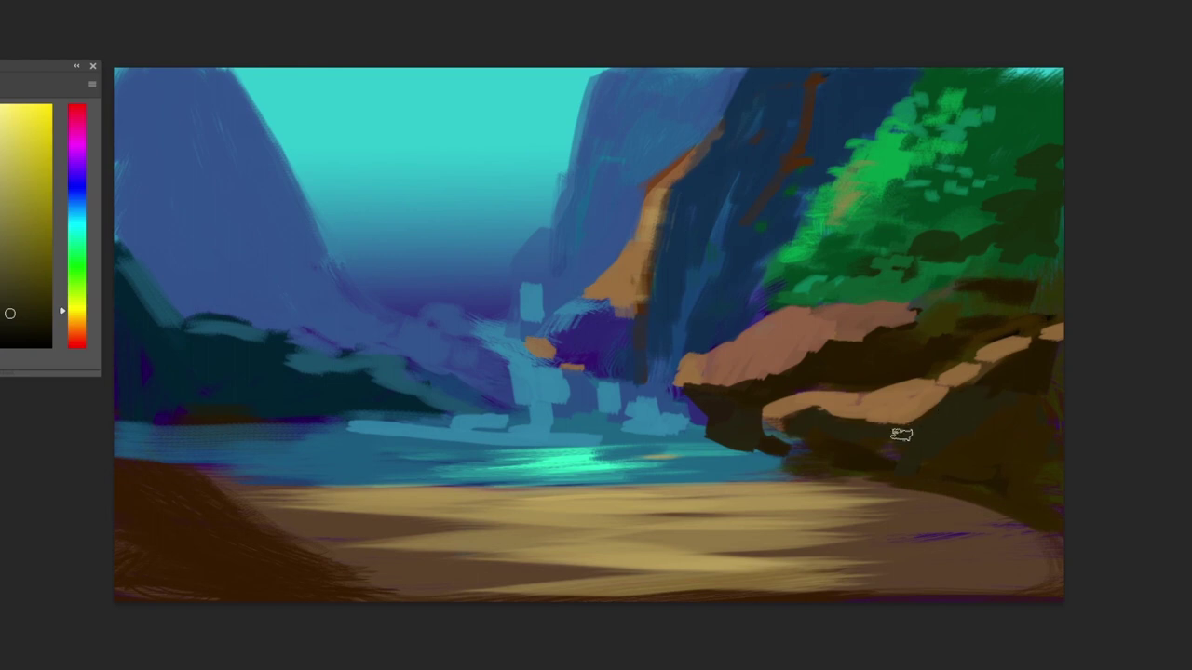
# Extend the lake's sampled blue over the beach's upper edge and paint a narrow pink ledge beneath the foliage to the canvas edge
pyautogui.keyDown('alt'); pyautogui.click(710, 478); pyautogui.keyUp('alt')
pyautogui.moveTo(940, 500); pyautogui.dragTo(305, 488)
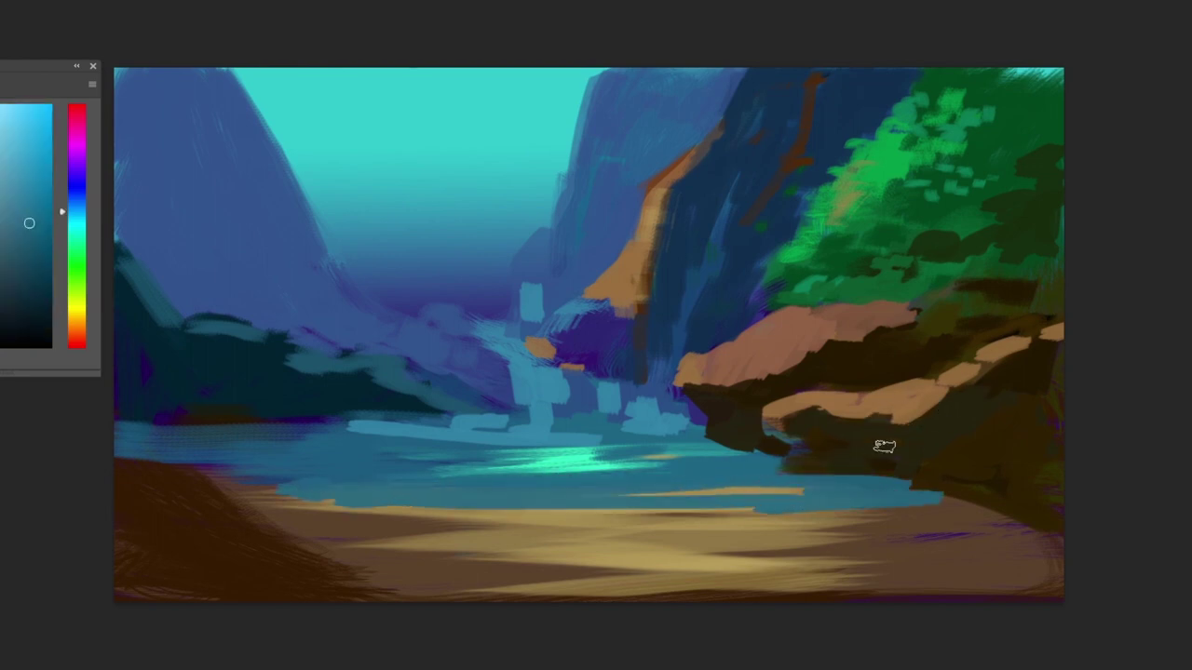
pyautogui.keyDown('alt'); pyautogui.click(745, 358); pyautogui.keyUp('alt')
pyautogui.moveTo(791, 337); pyautogui.dragTo(1062, 259)
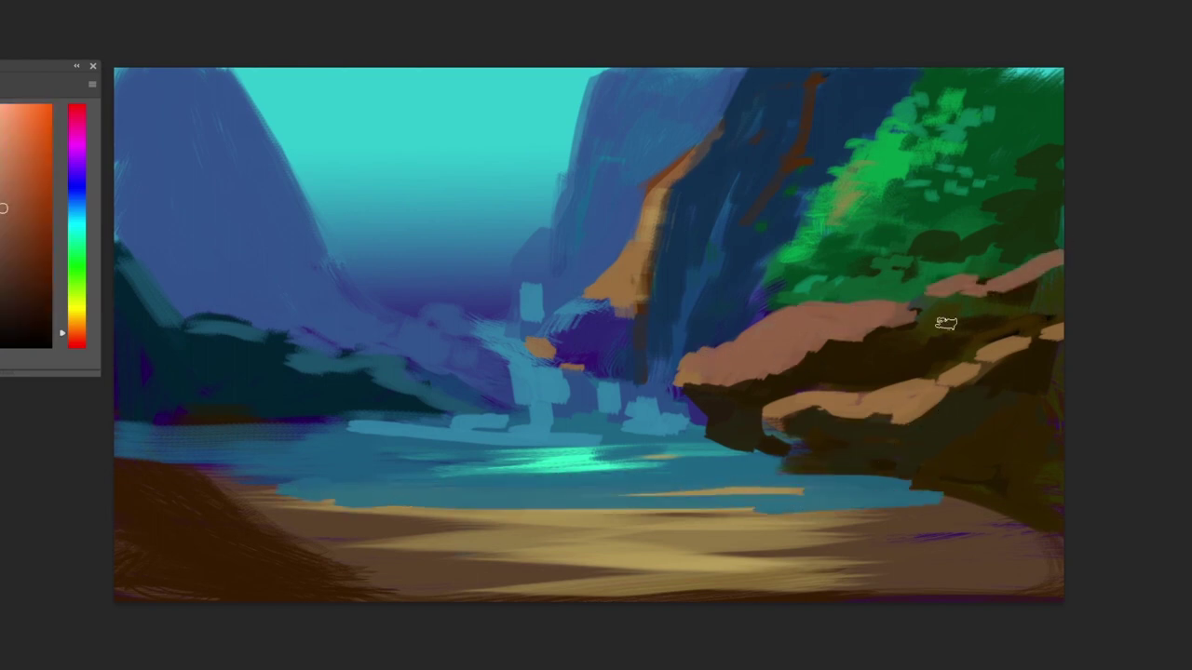
# Cycle the screen mode and blend the foliage into soft clumps, adding brown shadow streaks down the pink ledge
pyautogui.keyDown('alt'); pyautogui.click(899, 328); pyautogui.keyUp('alt')
pyautogui.press('f')
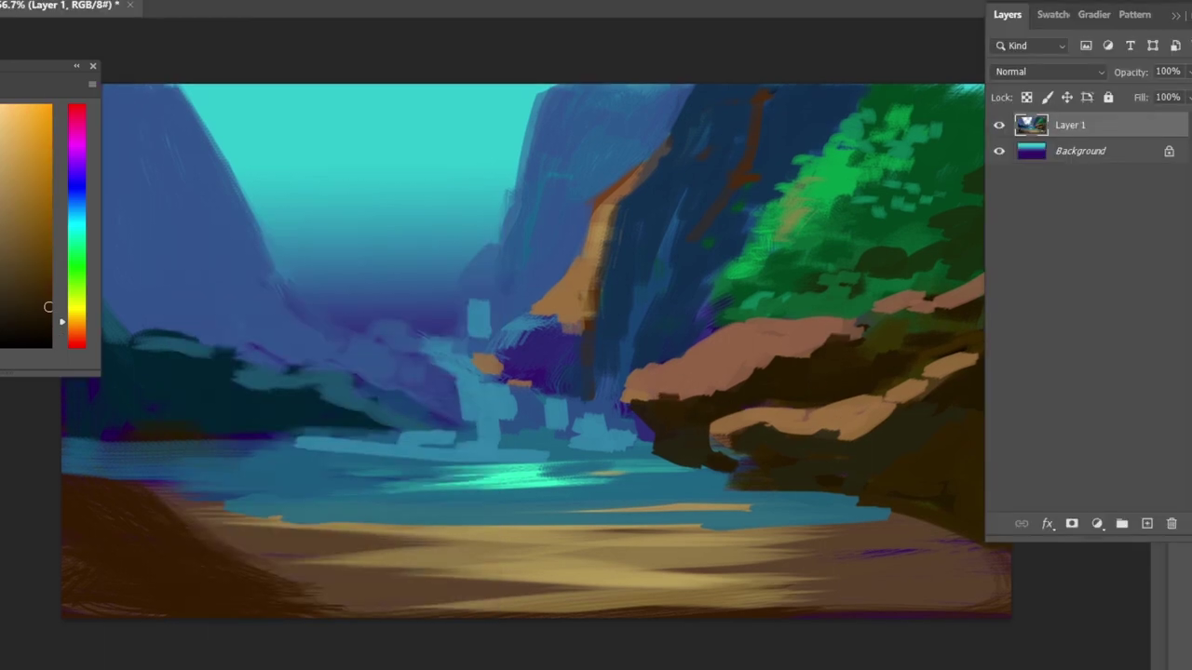
pyautogui.press('f')
pyautogui.press('f')
pyautogui.press('f')
pyautogui.moveTo(702, 392)
pyautogui.mouseDown()
pyautogui.moveTo(748, 394)
pyautogui.moveTo(847, 323)
pyautogui.moveTo(830, 337)
pyautogui.moveTo(852, 344)
pyautogui.moveTo(898, 310)
pyautogui.moveTo(860, 226)
pyautogui.moveTo(905, 114)
pyautogui.mouseUp()
pyautogui.press('f')
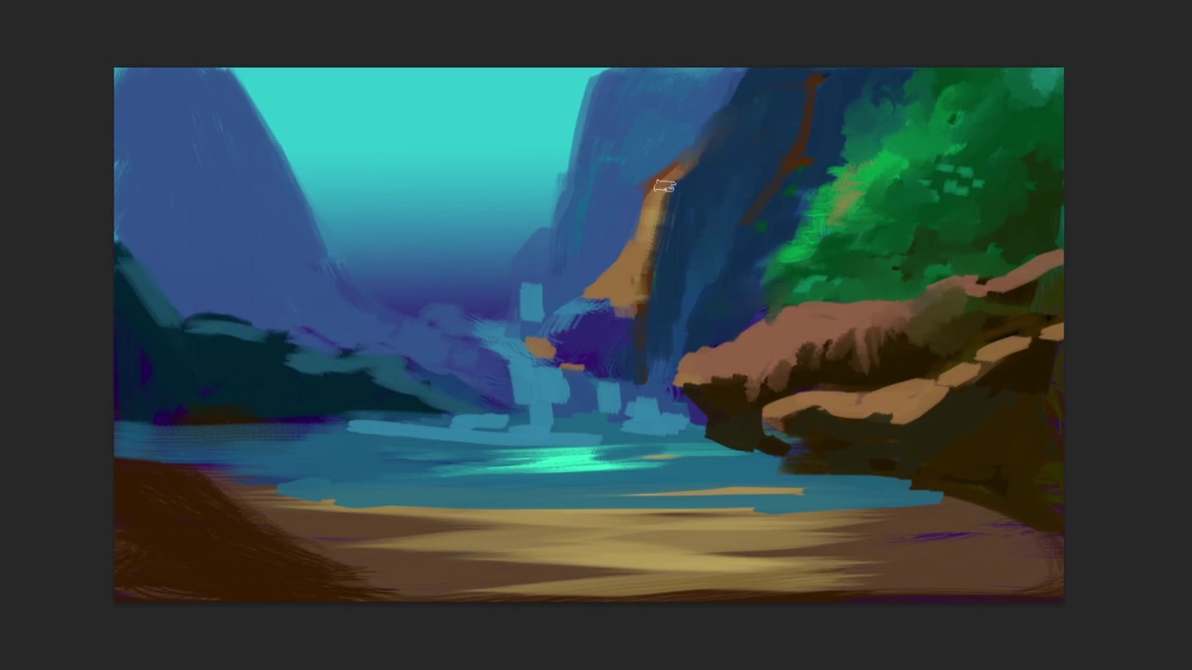
# Blend the cliff's orange rim, the blocky waterfall shapes and the teal hills into soft vertical and clumped strokes
pyautogui.moveTo(684, 163)
pyautogui.mouseDown()
pyautogui.moveTo(620, 298)
pyautogui.moveTo(638, 322)
pyautogui.mouseUp()
pyautogui.moveTo(742, 284)
pyautogui.mouseDown()
pyautogui.moveTo(732, 341)
pyautogui.moveTo(692, 403)
pyautogui.moveTo(896, 426)
pyautogui.moveTo(965, 378)
pyautogui.moveTo(1055, 342)
pyautogui.moveTo(1018, 389)
pyautogui.moveTo(841, 366)
pyautogui.moveTo(987, 319)
pyautogui.moveTo(1072, 243)
pyautogui.moveTo(913, 351)
pyautogui.moveTo(671, 392)
pyautogui.moveTo(722, 440)
pyautogui.mouseUp()
pyautogui.moveTo(647, 323)
pyautogui.mouseDown()
pyautogui.moveTo(581, 407)
pyautogui.moveTo(533, 330)
pyautogui.moveTo(562, 387)
pyautogui.moveTo(608, 411)
pyautogui.moveTo(655, 240)
pyautogui.moveTo(599, 299)
pyautogui.moveTo(574, 287)
pyautogui.moveTo(562, 218)
pyautogui.moveTo(606, 198)
pyautogui.moveTo(556, 227)
pyautogui.moveTo(557, 329)
pyautogui.moveTo(508, 377)
pyautogui.moveTo(558, 343)
pyautogui.moveTo(663, 342)
pyautogui.moveTo(635, 377)
pyautogui.moveTo(623, 283)
pyautogui.moveTo(640, 383)
pyautogui.moveTo(688, 400)
pyautogui.moveTo(675, 433)
pyautogui.mouseUp()
pyautogui.moveTo(377, 377)
pyautogui.mouseDown()
pyautogui.moveTo(225, 346)
pyautogui.moveTo(174, 310)
pyautogui.moveTo(428, 389)
pyautogui.mouseUp()
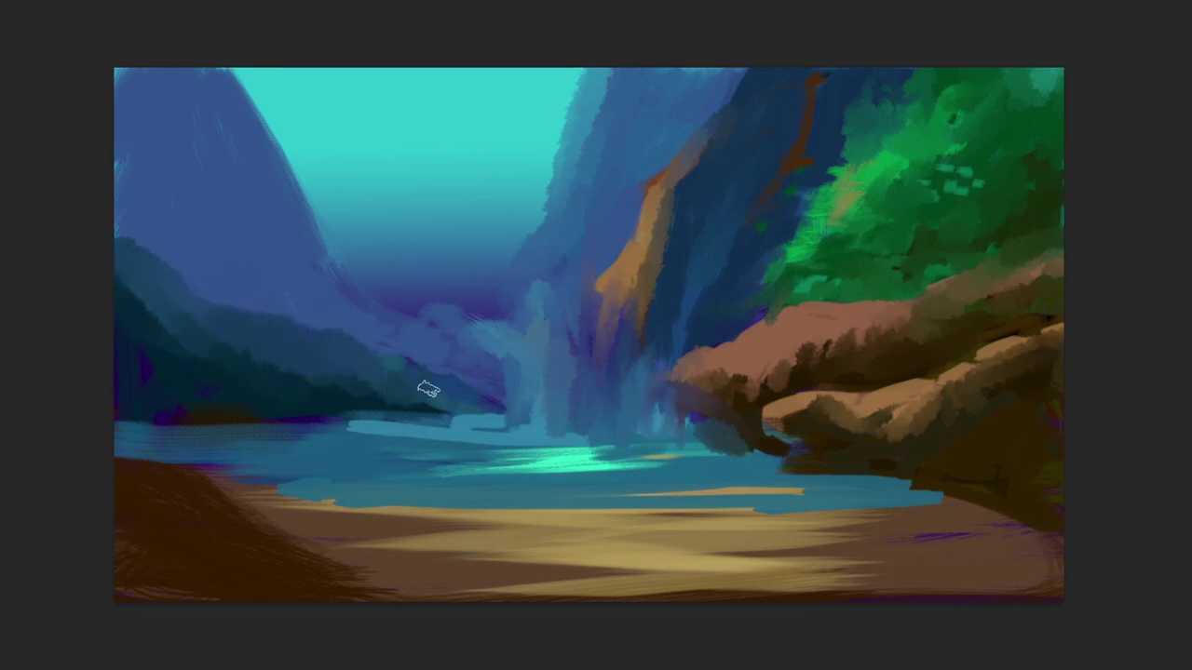
# Blend the pale strips along the far shoreline into the lake and smooth the lower rock bank and sandy beach
pyautogui.moveTo(162, 412); pyautogui.dragTo(246, 421)
pyautogui.moveTo(327, 424); pyautogui.dragTo(408, 419)
pyautogui.moveTo(496, 419); pyautogui.dragTo(345, 430)
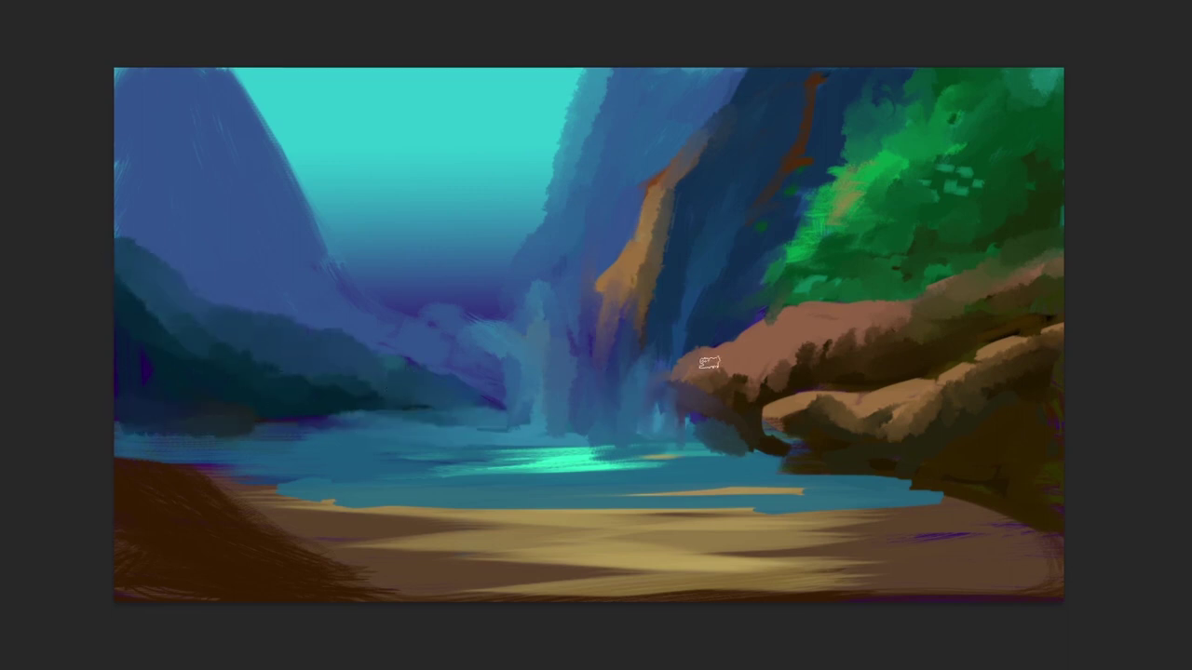
pyautogui.moveTo(779, 452)
pyautogui.mouseDown()
pyautogui.moveTo(899, 490)
pyautogui.moveTo(992, 453)
pyautogui.moveTo(796, 467)
pyautogui.moveTo(953, 479)
pyautogui.moveTo(958, 513)
pyautogui.moveTo(546, 564)
pyautogui.moveTo(325, 544)
pyautogui.moveTo(223, 487)
pyautogui.moveTo(391, 574)
pyautogui.moveTo(1011, 574)
pyautogui.mouseUp()
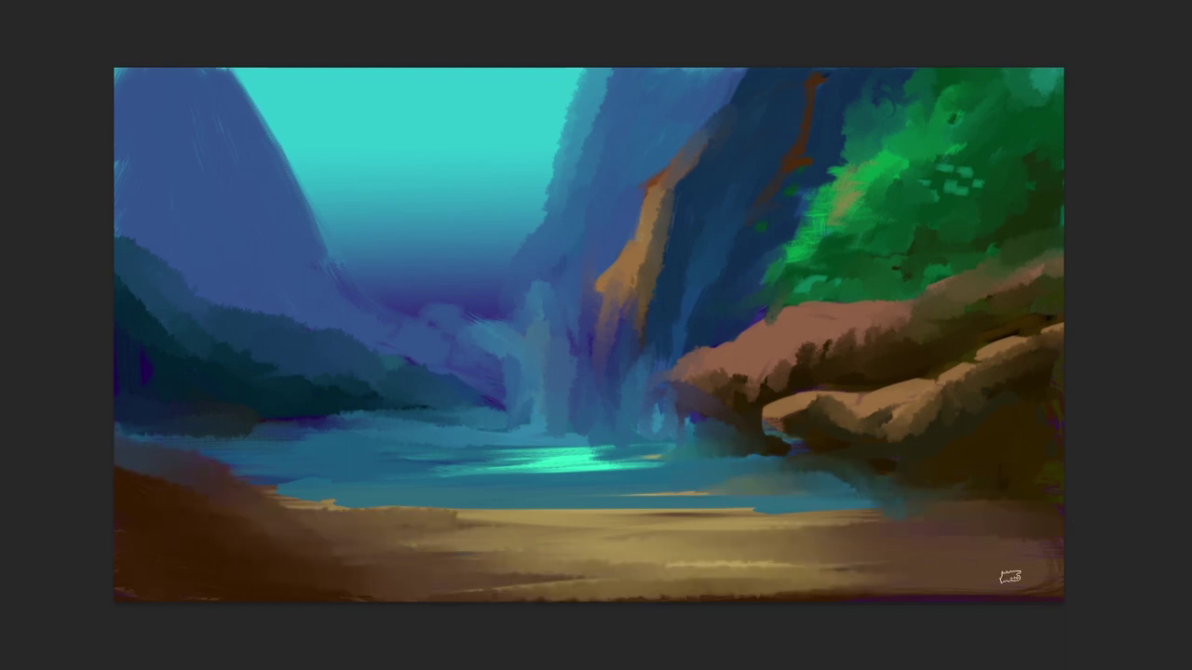
# Soften the pink ledge's outer end under the foliage, the glowing water patch and the beach's waterline
pyautogui.moveTo(1036, 257); pyautogui.dragTo(988, 231)
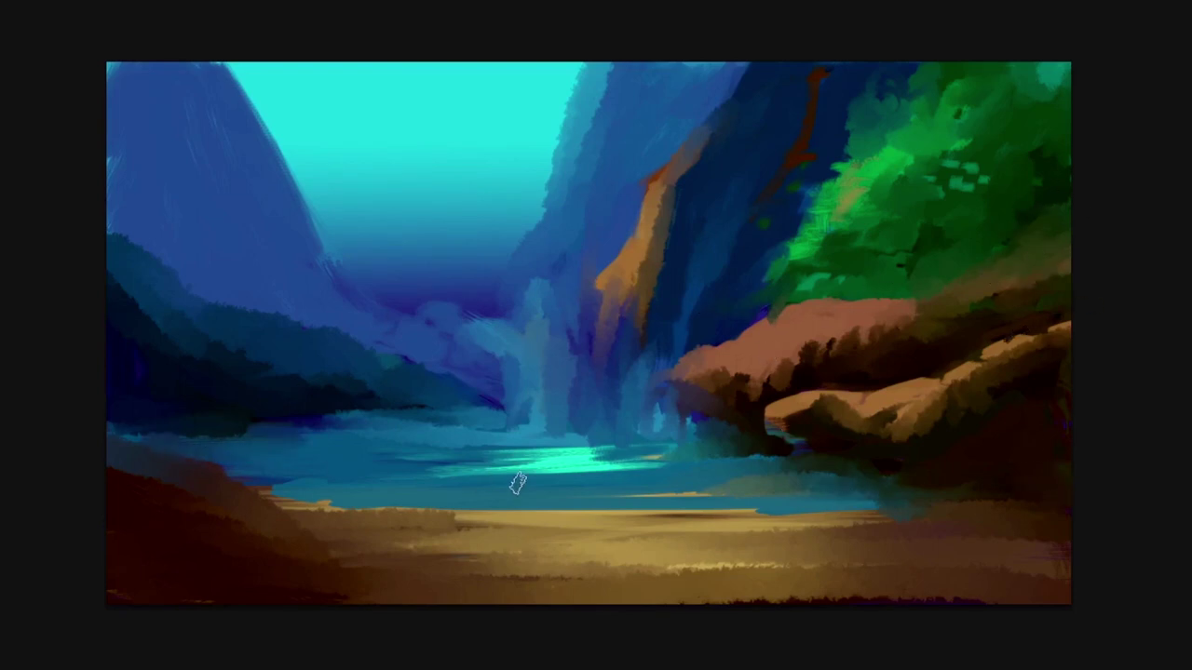
pyautogui.moveTo(503, 466)
pyautogui.mouseDown()
pyautogui.moveTo(610, 454)
pyautogui.moveTo(485, 473)
pyautogui.moveTo(633, 512)
pyautogui.mouseUp()
pyautogui.moveTo(605, 512); pyautogui.dragTo(805, 511)
pyautogui.moveTo(810, 569); pyautogui.dragTo(873, 570)
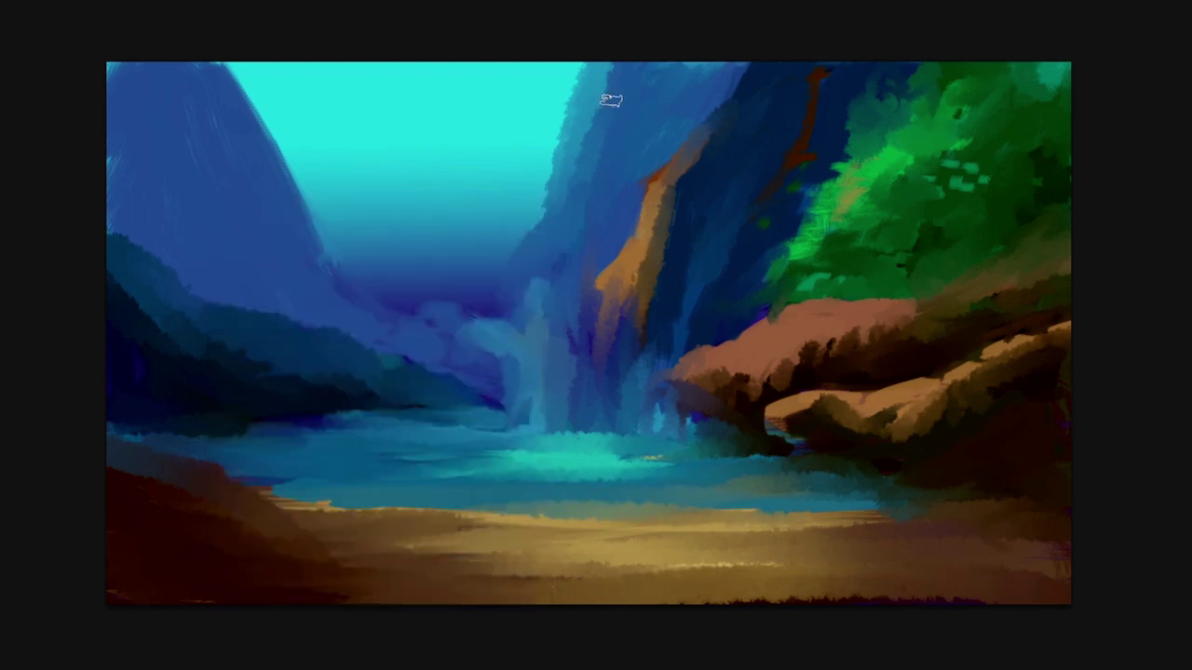
# Choose the 60 px textured brush tip and smooth the sky-side edge of the blue mountain behind the cliff
pyautogui.press('F5')
pyautogui.click(392, 260)
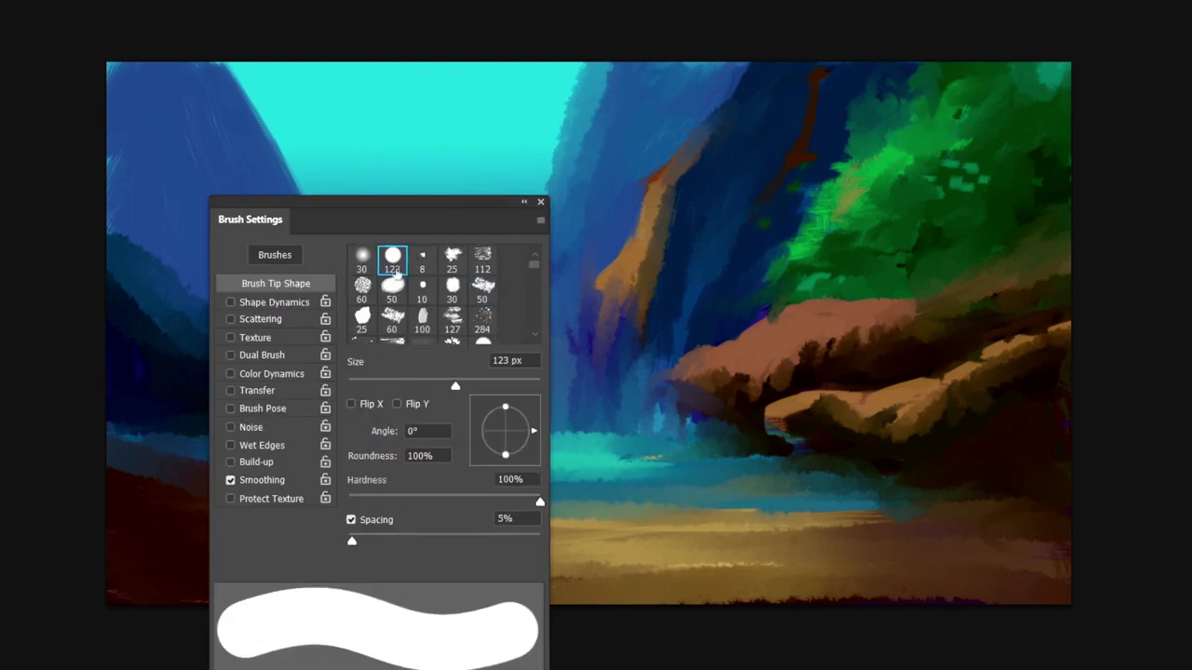
pyautogui.click(362, 287)
pyautogui.press('F5')
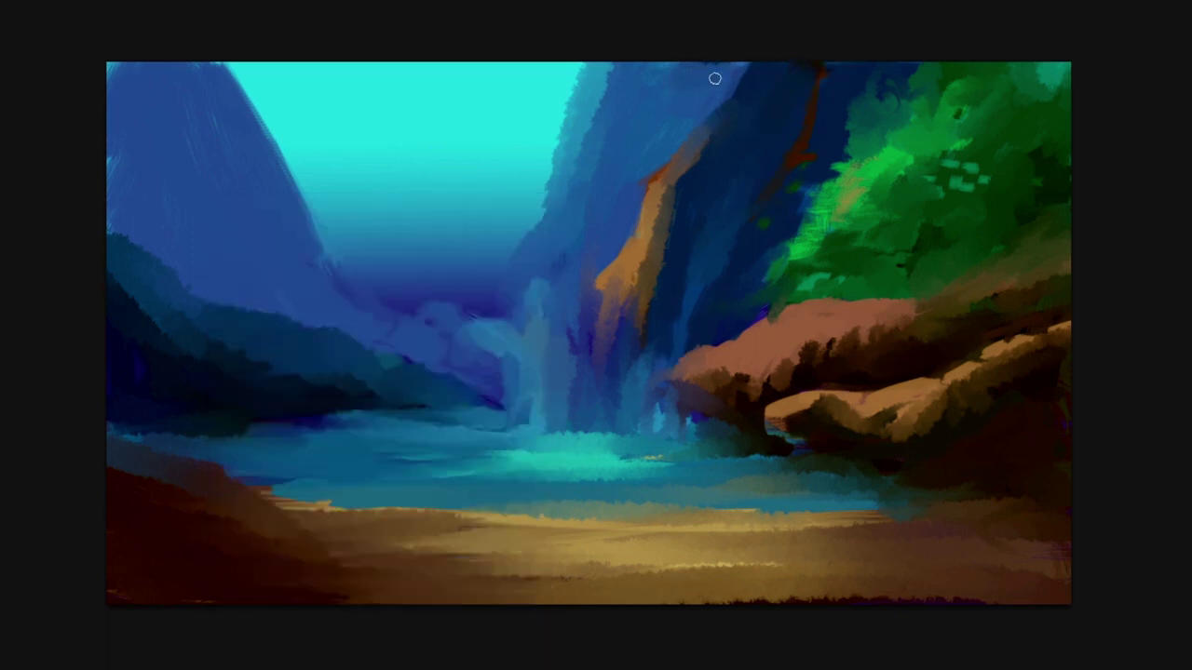
pyautogui.moveTo(581, 136); pyautogui.dragTo(553, 233)
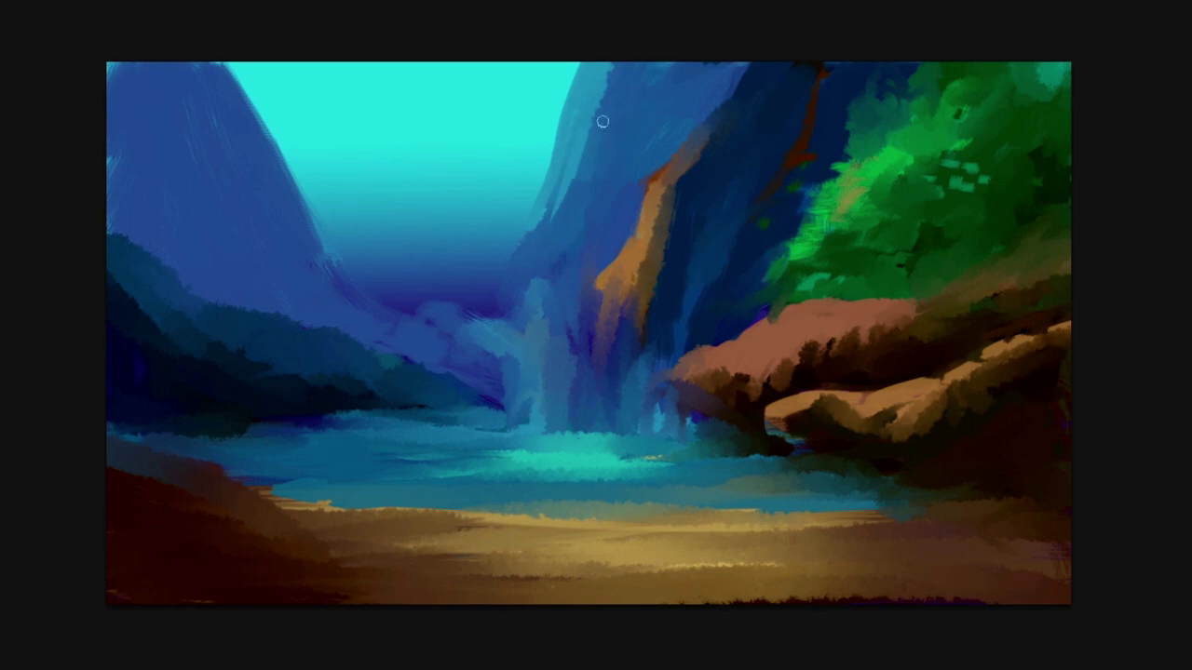
# Choose the 112 px bristle brush tip and paint a reddish-brown patch and blue streaks on the dark cliff beside the foliage
pyautogui.press('F5')
pyautogui.click(483, 260)
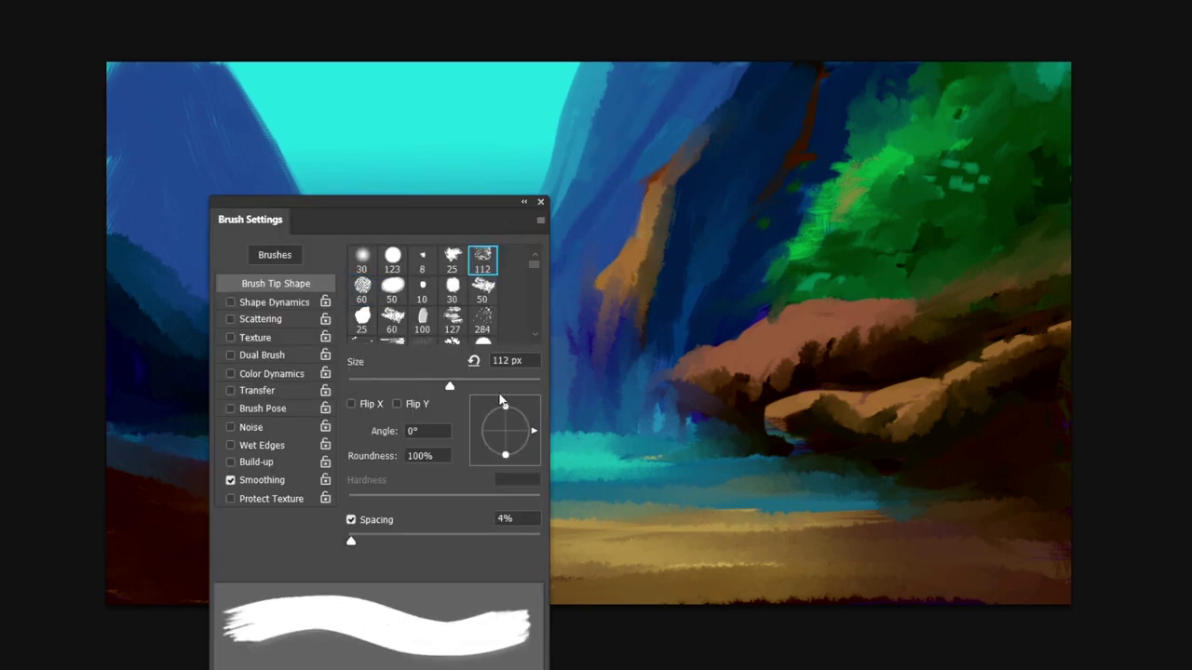
pyautogui.moveTo(530, 437); pyautogui.dragTo(531, 411)
pyautogui.press('F5')
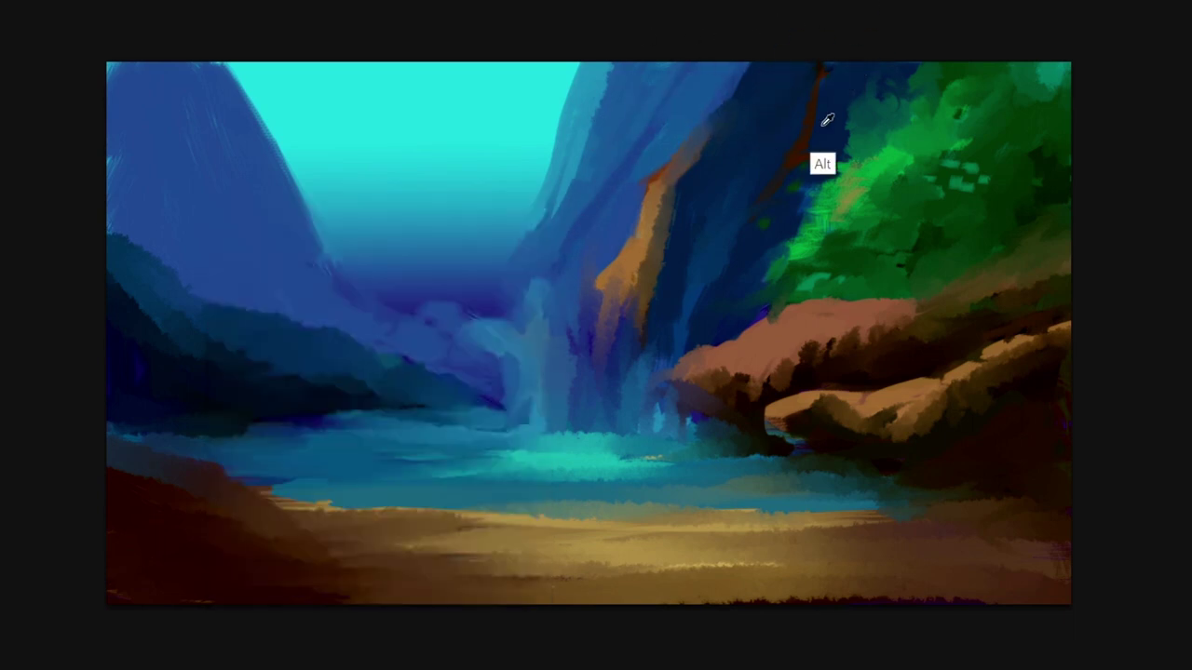
pyautogui.moveTo(797, 188); pyautogui.dragTo(744, 260)
# Shrink the brush, shift the hue to orange for strokes along the cliff rim, and add pale pink highlights on the rock ledges
pyautogui.press('[')
pyautogui.press('[')
pyautogui.press('[')
pyautogui.press('[')
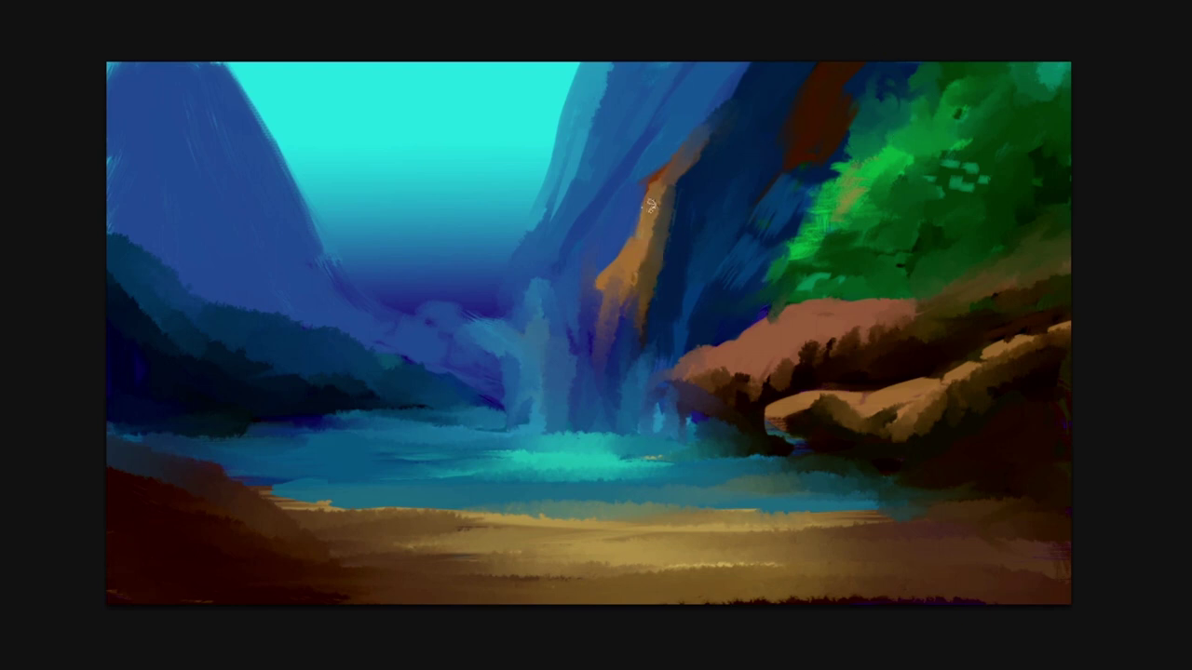
pyautogui.press('F6')
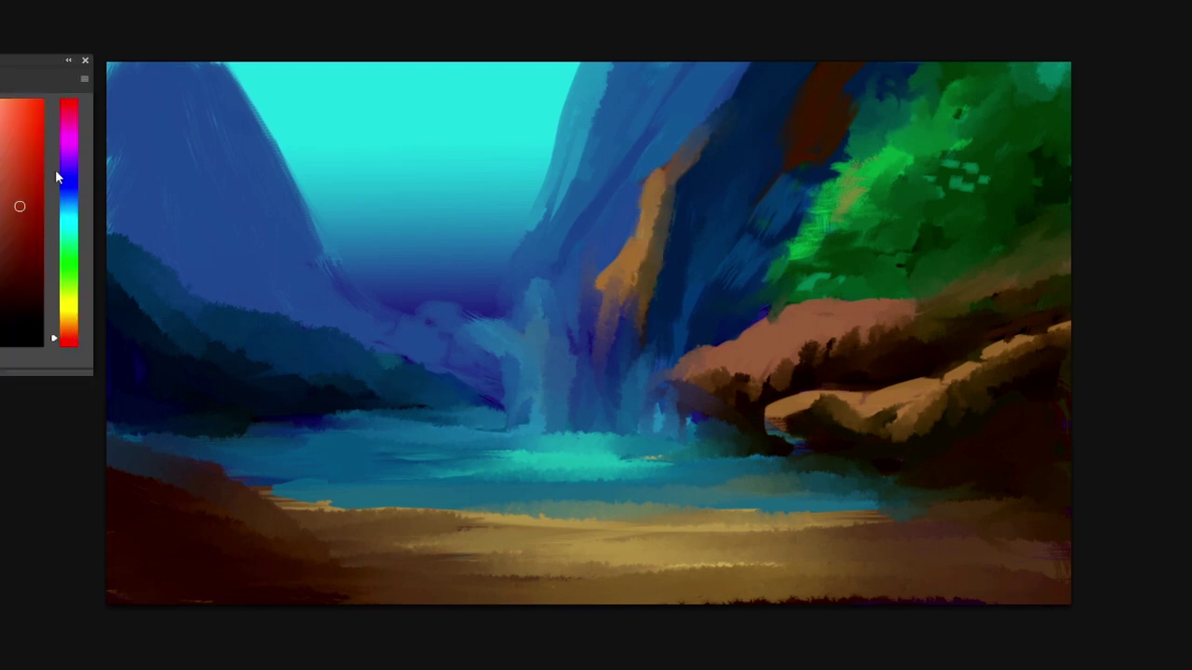
pyautogui.moveTo(67, 345); pyautogui.dragTo(67, 326)
pyautogui.moveTo(602, 274); pyautogui.dragTo(656, 177)
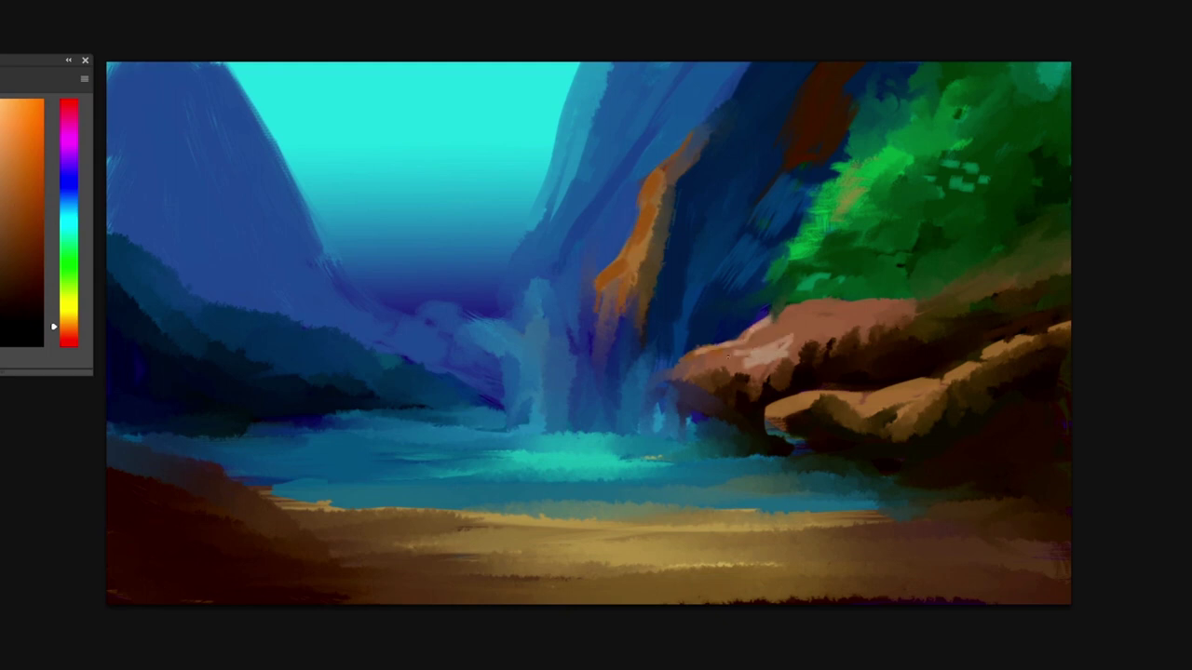
pyautogui.moveTo(790, 355)
pyautogui.mouseDown()
pyautogui.moveTo(815, 328)
pyautogui.moveTo(792, 329)
pyautogui.moveTo(813, 300)
pyautogui.moveTo(748, 358)
pyautogui.moveTo(767, 354)
pyautogui.moveTo(675, 372)
pyautogui.mouseUp()
pyautogui.moveTo(766, 410); pyautogui.dragTo(841, 404)
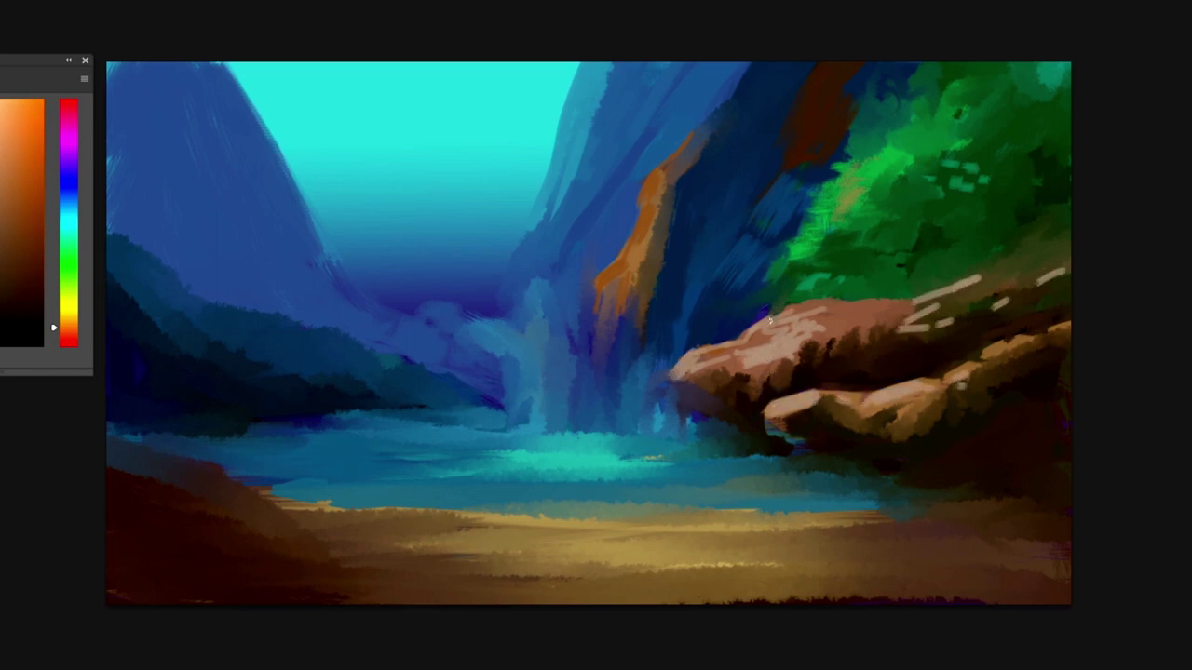
# Sample bright green and dab small leaf clusters along the foliage's outer edge and crown
pyautogui.keyDown('alt'); pyautogui.click(810, 216); pyautogui.keyUp('alt')
pyautogui.moveTo(767, 252); pyautogui.dragTo(749, 253)
pyautogui.moveTo(773, 223); pyautogui.dragTo(797, 233)
pyautogui.keyDown('alt'); pyautogui.click(791, 250); pyautogui.keyUp('alt')
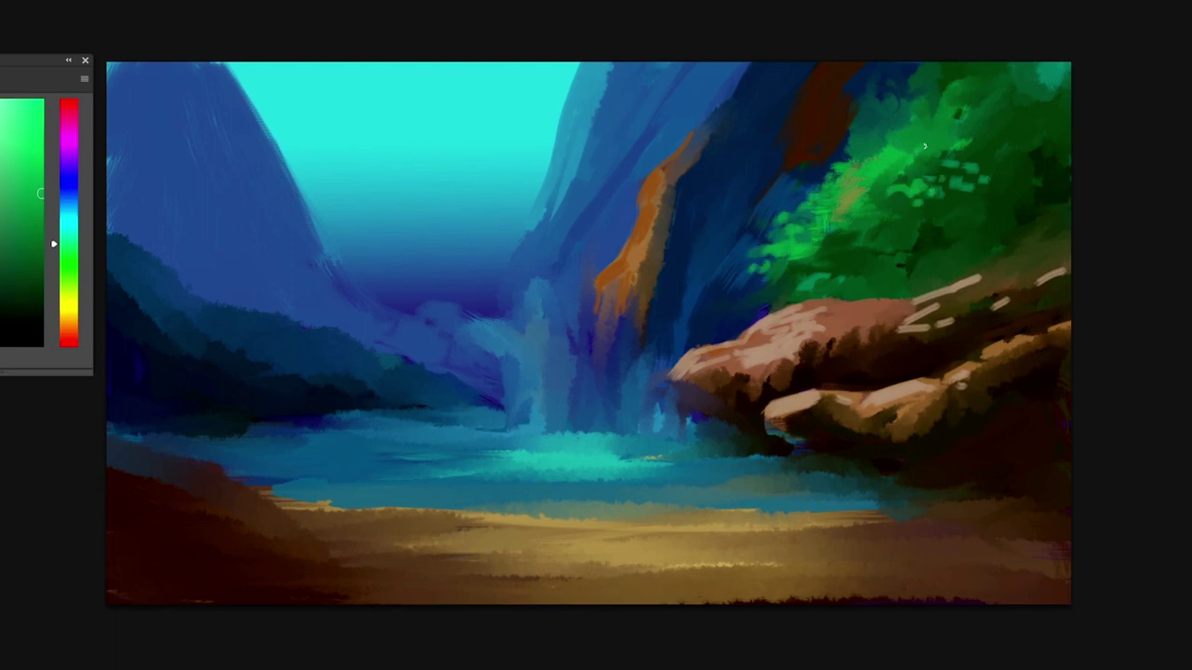
pyautogui.moveTo(933, 80); pyautogui.dragTo(983, 66)
# Sample light blues and cyan from the scene and paint vertical waterfall streaks down the mountain to the lake
pyautogui.keyDown('alt'); pyautogui.click(521, 301); pyautogui.keyUp('alt')
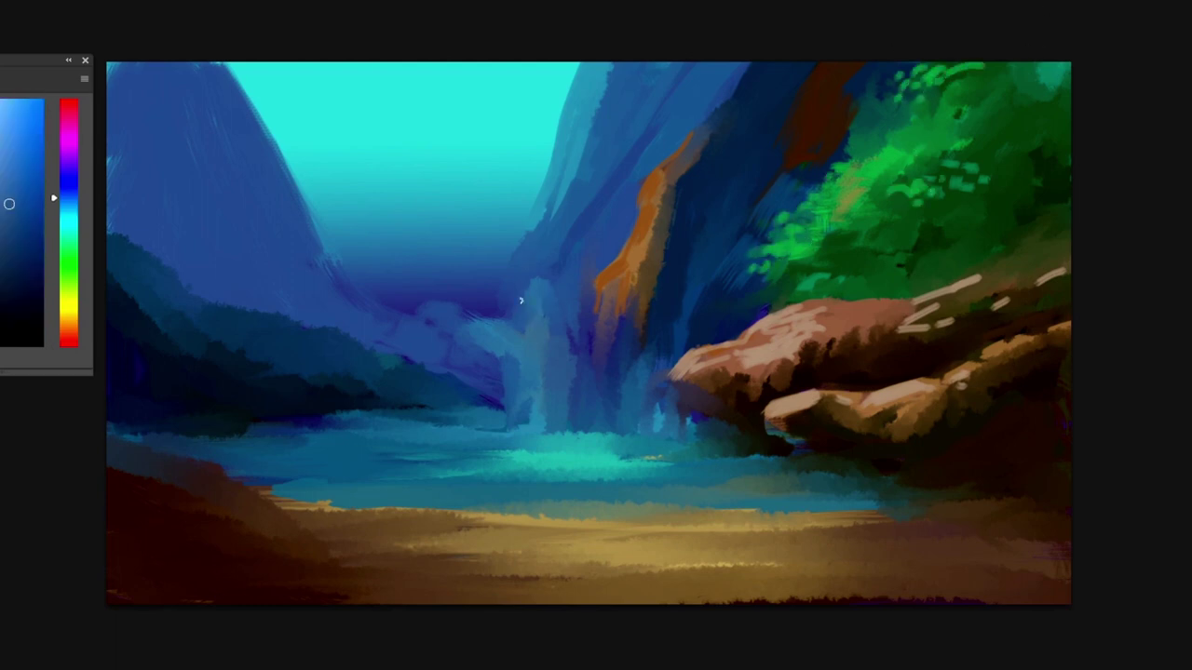
pyautogui.keyDown('alt'); pyautogui.click(535, 308); pyautogui.keyUp('alt')
pyautogui.moveTo(600, 186)
pyautogui.mouseDown()
pyautogui.moveTo(575, 340)
pyautogui.moveTo(581, 294)
pyautogui.mouseUp()
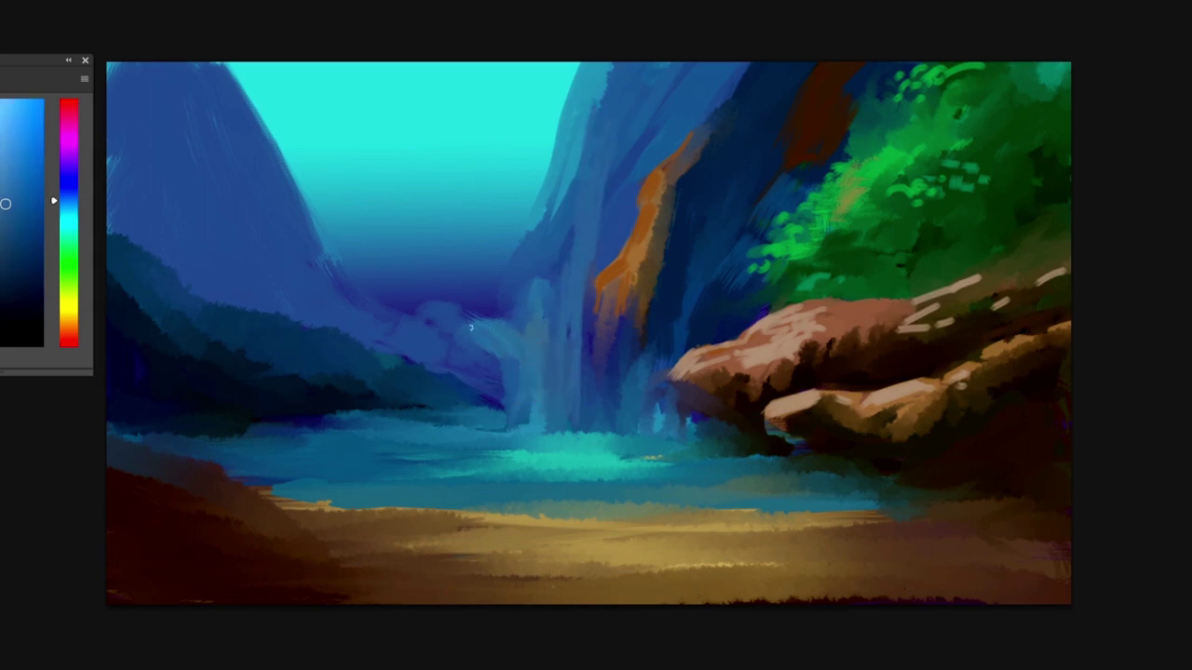
pyautogui.keyDown('alt'); pyautogui.click(538, 437); pyautogui.keyUp('alt')
pyautogui.moveTo(546, 430)
pyautogui.mouseDown()
pyautogui.moveTo(547, 323)
pyautogui.moveTo(559, 431)
pyautogui.mouseUp()
pyautogui.moveTo(566, 416); pyautogui.dragTo(575, 318)
# Sample browns and cyan to paint a small shadowed rock with a water line at the waterfall's foot, undoing the last stroke
pyautogui.keyDown('alt'); pyautogui.click(640, 309); pyautogui.keyUp('alt')
pyautogui.moveTo(584, 376)
pyautogui.mouseDown()
pyautogui.moveTo(572, 387)
pyautogui.moveTo(606, 388)
pyautogui.mouseUp()
pyautogui.keyDown('alt'); pyautogui.click(823, 416); pyautogui.keyUp('alt')
pyautogui.moveTo(572, 395); pyautogui.dragTo(621, 379)
pyautogui.keyDown('alt'); pyautogui.click(586, 384); pyautogui.keyUp('alt')
pyautogui.keyDown('alt'); pyautogui.click(605, 389); pyautogui.keyUp('alt')
pyautogui.keyDown('alt'); pyautogui.click(585, 407); pyautogui.keyUp('alt')
pyautogui.keyDown('alt'); pyautogui.click(582, 421); pyautogui.keyUp('alt')
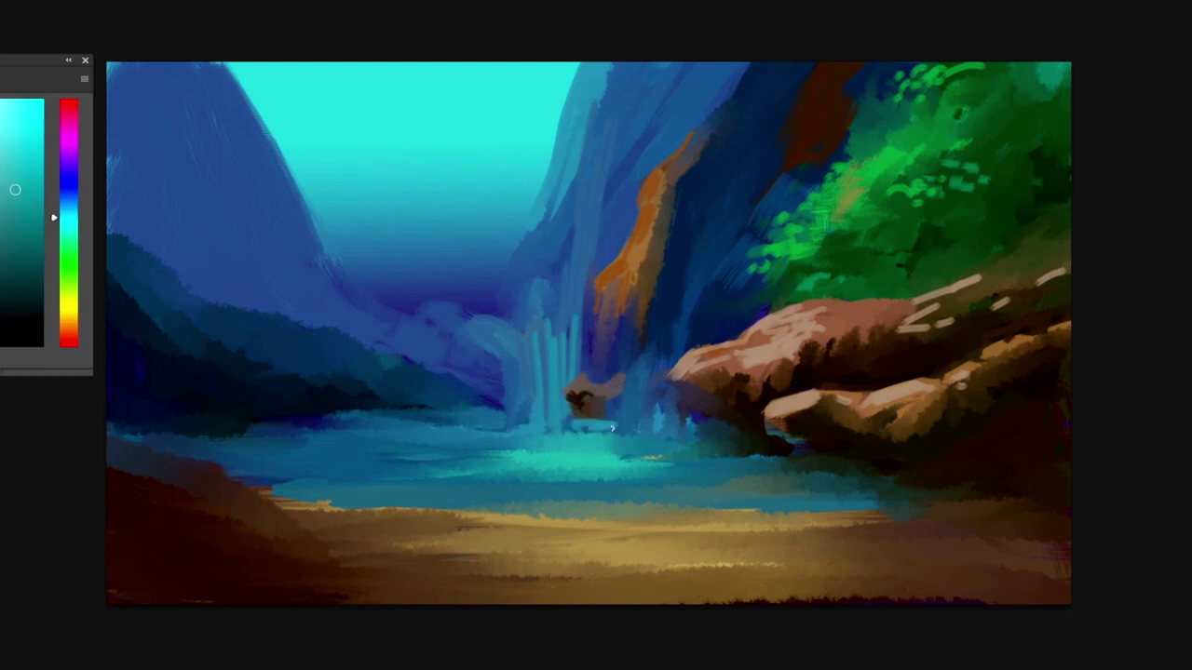
pyautogui.hotkey('ctrl', 'z')
# Sample dark blue-greens and paint jagged treetops along the far hills and a darker shoreline beneath them
pyautogui.keyDown('alt'); pyautogui.click(301, 338); pyautogui.keyUp('alt')
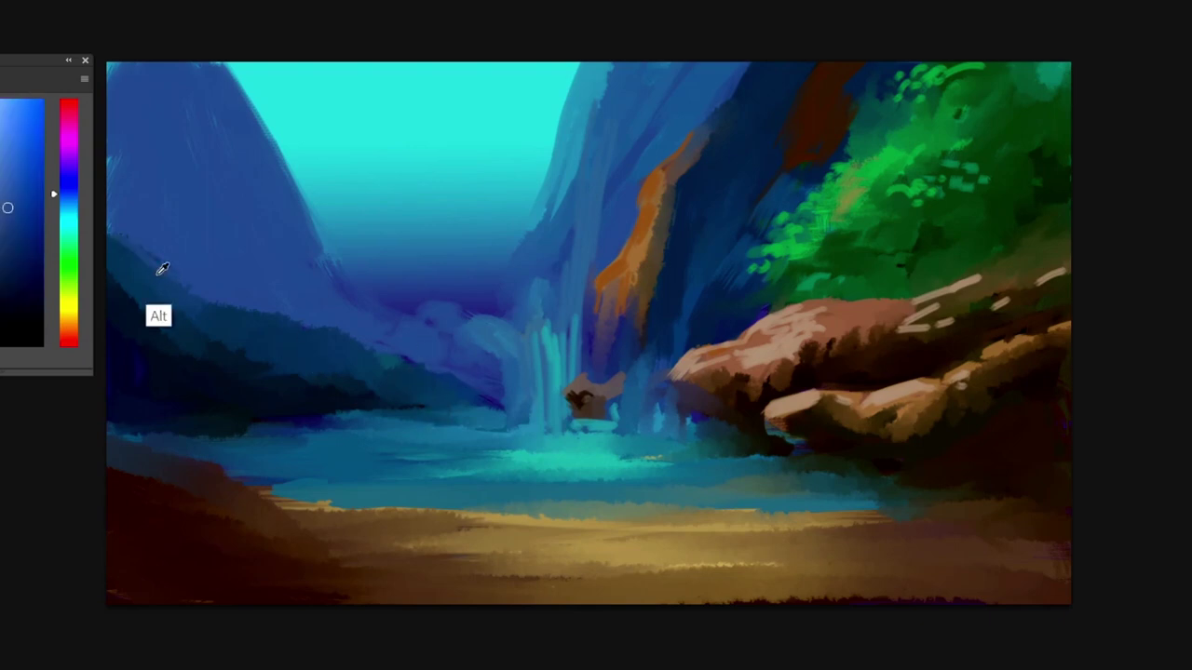
pyautogui.keyDown('alt'); pyautogui.click(322, 326); pyautogui.keyUp('alt')
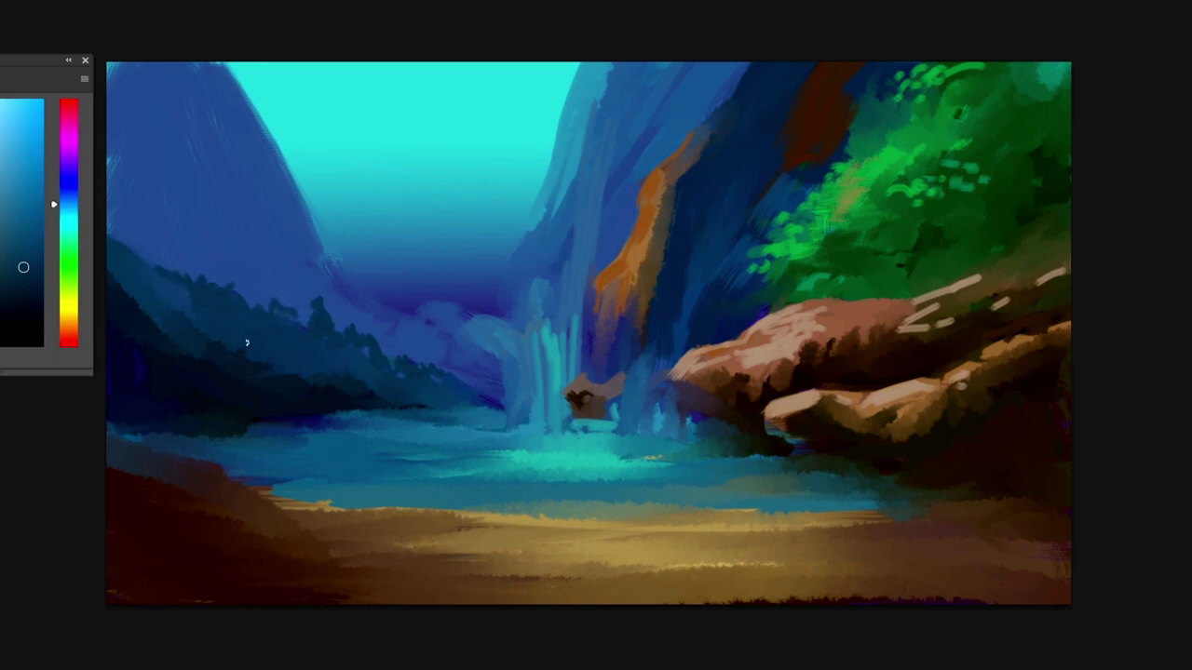
pyautogui.keyDown('alt'); pyautogui.click(250, 352); pyautogui.keyUp('alt')
pyautogui.keyDown('alt'); pyautogui.click(308, 399); pyautogui.keyUp('alt')
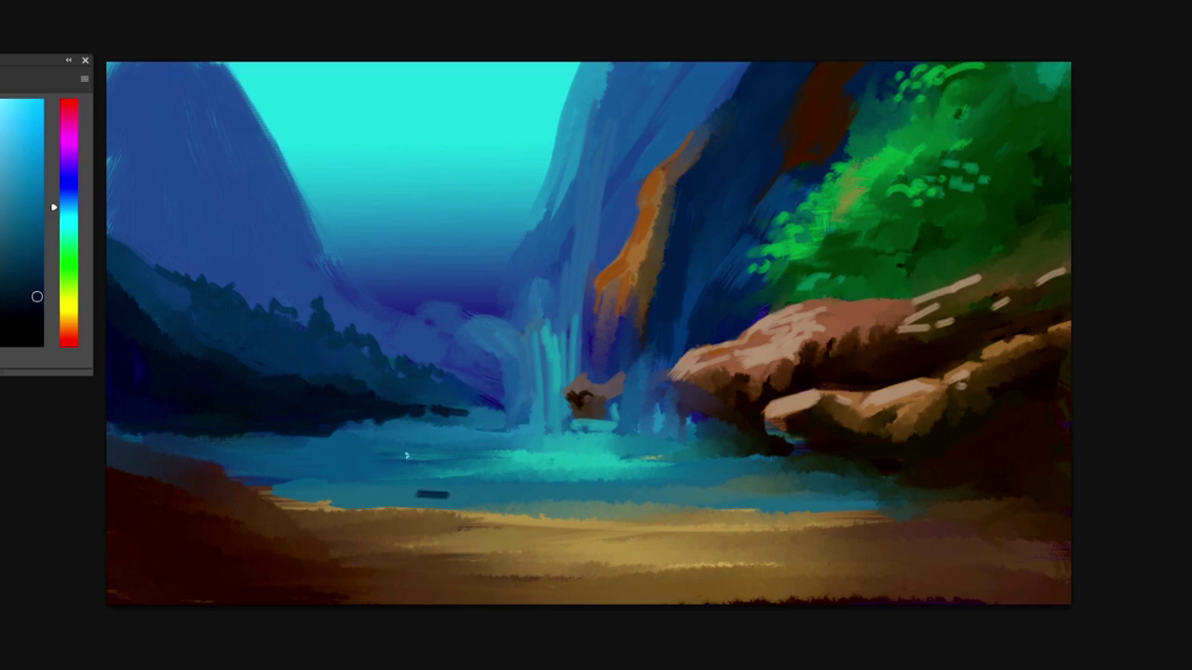
# Sample the mountain's blues and repaint its upper slope and sky-side edge with vertical strokes
pyautogui.keyDown('alt'); pyautogui.click(609, 85); pyautogui.keyUp('alt')
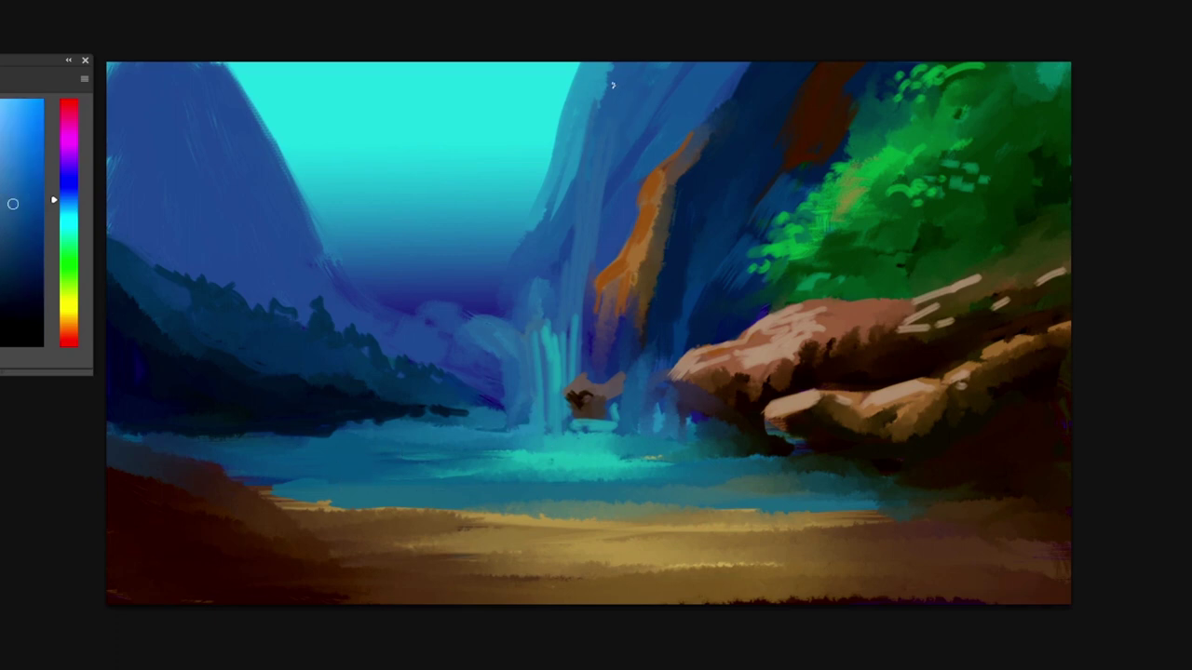
pyautogui.moveTo(608, 69); pyautogui.dragTo(596, 109)
pyautogui.keyDown('alt'); pyautogui.click(573, 174); pyautogui.keyUp('alt')
pyautogui.moveTo(556, 220); pyautogui.dragTo(533, 270)
pyautogui.keyDown('alt'); pyautogui.click(559, 215); pyautogui.keyUp('alt')
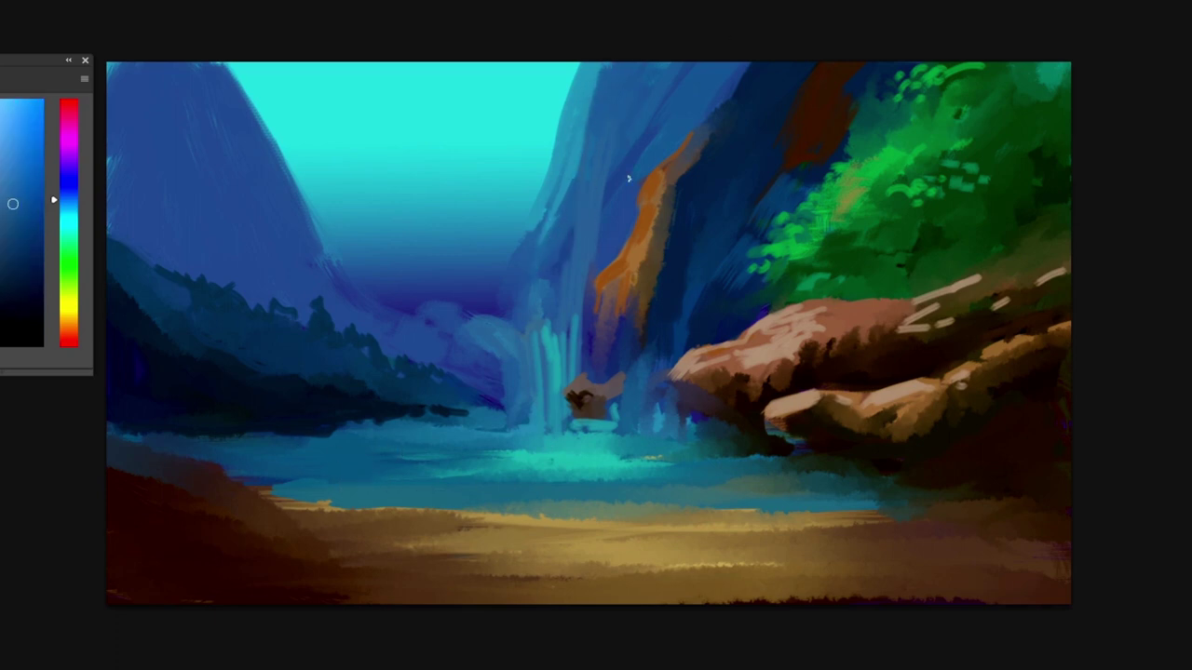
# Add pale blue streaks near the mountain's top and small green dabs along its sky-side edge
pyautogui.keyDown('alt'); pyautogui.click(662, 74); pyautogui.keyUp('alt')
pyautogui.keyDown('alt'); pyautogui.click(652, 93); pyautogui.keyUp('alt')
pyautogui.keyDown('alt'); pyautogui.click(574, 100); pyautogui.keyUp('alt')
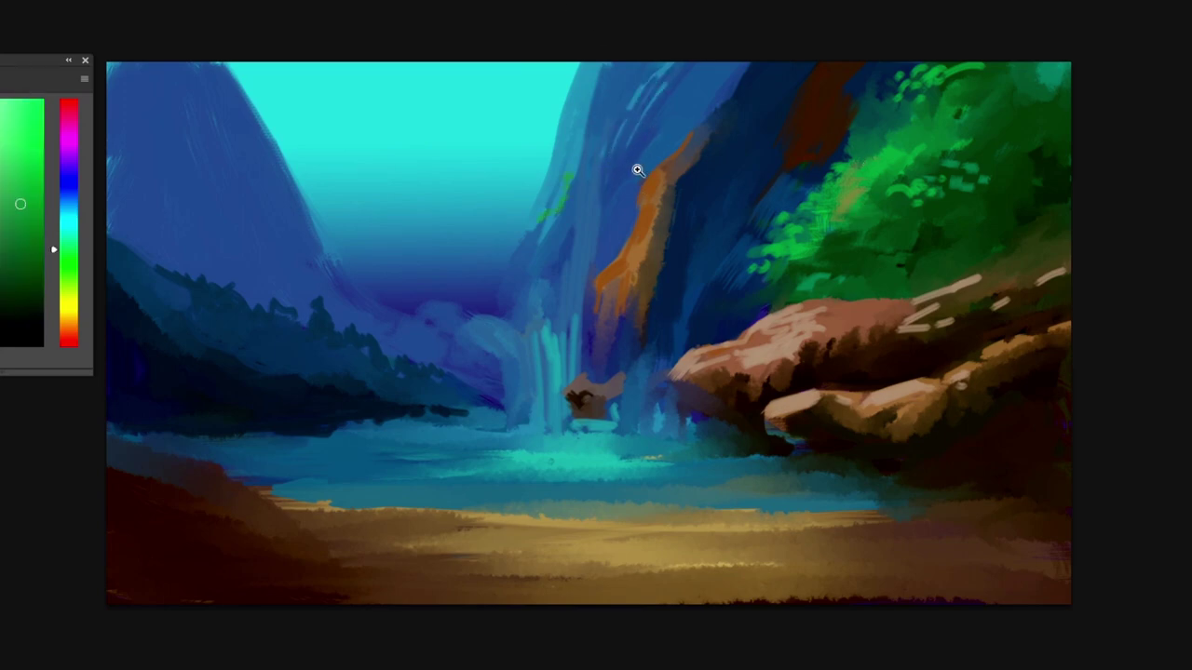
# Try to paint a large dark navy patch on the mountain beside the orange rim
pyautogui.keyDown('alt'); pyautogui.click(703, 149); pyautogui.keyUp('alt')
pyautogui.keyDown('ctrl'); pyautogui.click(702, 212); pyautogui.keyUp('ctrl')
pyautogui.keyDown('ctrl'); pyautogui.click(701, 212); pyautogui.keyUp('ctrl')
pyautogui.keyDown('alt'); pyautogui.click(703, 211); pyautogui.keyUp('alt')
pyautogui.keyDown('alt'); pyautogui.click(708, 209); pyautogui.keyUp('alt')
pyautogui.moveTo(624, 114)
pyautogui.mouseDown()
pyautogui.moveTo(643, 124)
pyautogui.moveTo(632, 146)
pyautogui.moveTo(674, 120)
pyautogui.moveTo(639, 159)
pyautogui.moveTo(607, 234)
pyautogui.mouseUp()
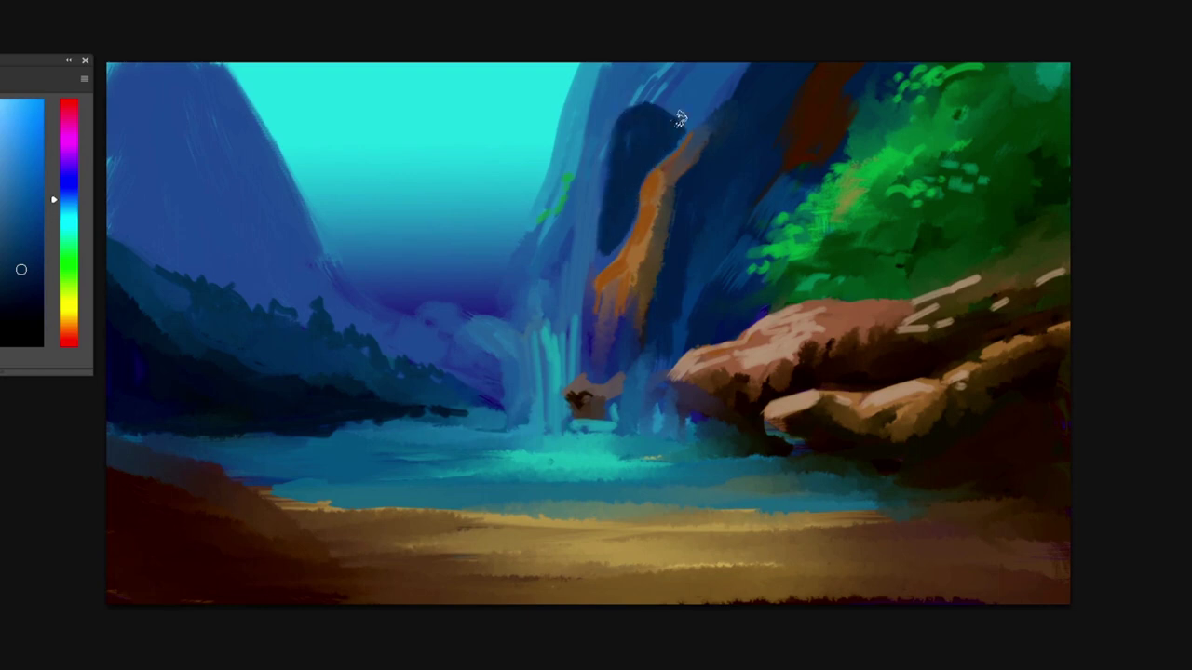
# Paint blue strokes and thin dark cracks on the mountain face above and beside the orange rim
pyautogui.moveTo(680, 119)
pyautogui.mouseDown()
pyautogui.moveTo(617, 176)
pyautogui.moveTo(663, 70)
pyautogui.mouseUp()
pyautogui.keyDown('alt'); pyautogui.click(617, 89); pyautogui.keyUp('alt')
pyautogui.moveTo(626, 139)
pyautogui.mouseDown()
pyautogui.moveTo(691, 77)
pyautogui.moveTo(609, 244)
pyautogui.mouseUp()
pyautogui.moveTo(686, 56); pyautogui.dragTo(657, 90)
# Sample green and dab a leafy bush at the top of the orange rim, with dark navy shadows beneath it
pyautogui.keyDown('alt'); pyautogui.click(696, 140); pyautogui.keyUp('alt')
pyautogui.moveTo(702, 136); pyautogui.dragTo(709, 129)
pyautogui.keyDown('alt'); pyautogui.click(917, 188); pyautogui.keyUp('alt')
pyautogui.moveTo(684, 140)
pyautogui.mouseDown()
pyautogui.moveTo(697, 125)
pyautogui.moveTo(722, 166)
pyautogui.moveTo(755, 165)
pyautogui.moveTo(722, 175)
pyautogui.moveTo(743, 204)
pyautogui.moveTo(708, 174)
pyautogui.moveTo(726, 229)
pyautogui.moveTo(747, 207)
pyautogui.mouseUp()
pyautogui.keyDown('alt'); pyautogui.click(765, 236); pyautogui.keyUp('alt')
pyautogui.keyDown('alt'); pyautogui.click(694, 206); pyautogui.keyUp('alt')
pyautogui.keyDown('alt'); pyautogui.click(684, 193); pyautogui.keyUp('alt')
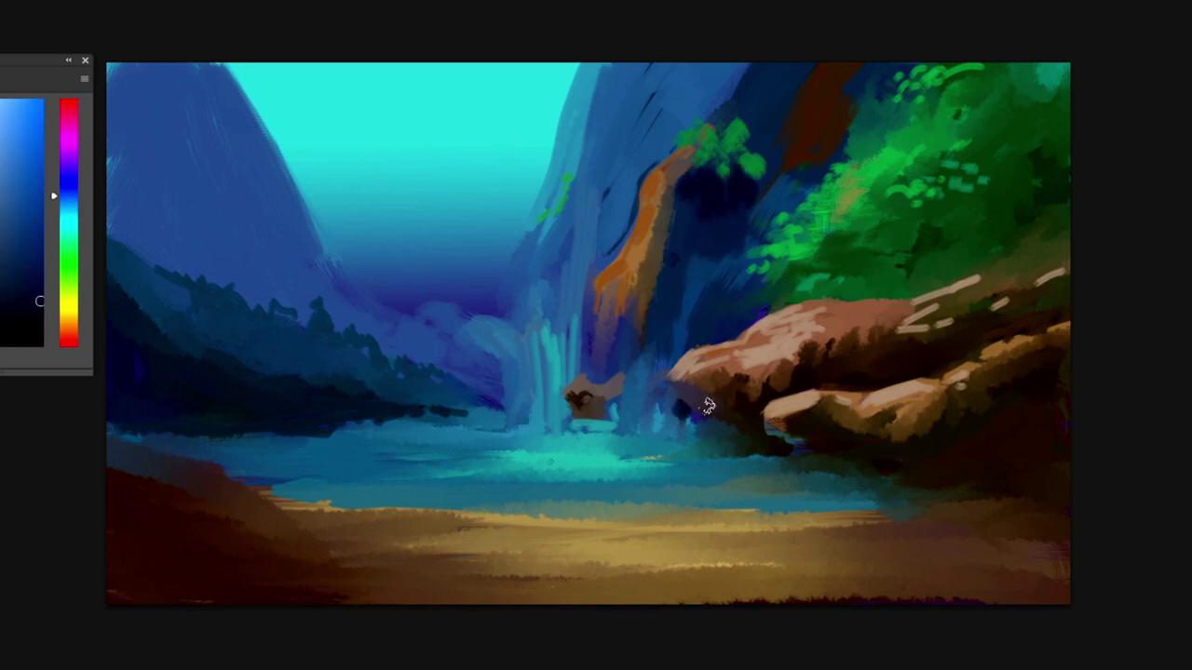
# Dab dark shadows along the lower ledge's waterline, and sample tan to paint angular rock planes on the lower bank
pyautogui.keyDown('alt'); pyautogui.click(896, 466); pyautogui.keyUp('alt')
pyautogui.keyDown('alt'); pyautogui.click(959, 410); pyautogui.keyUp('alt')
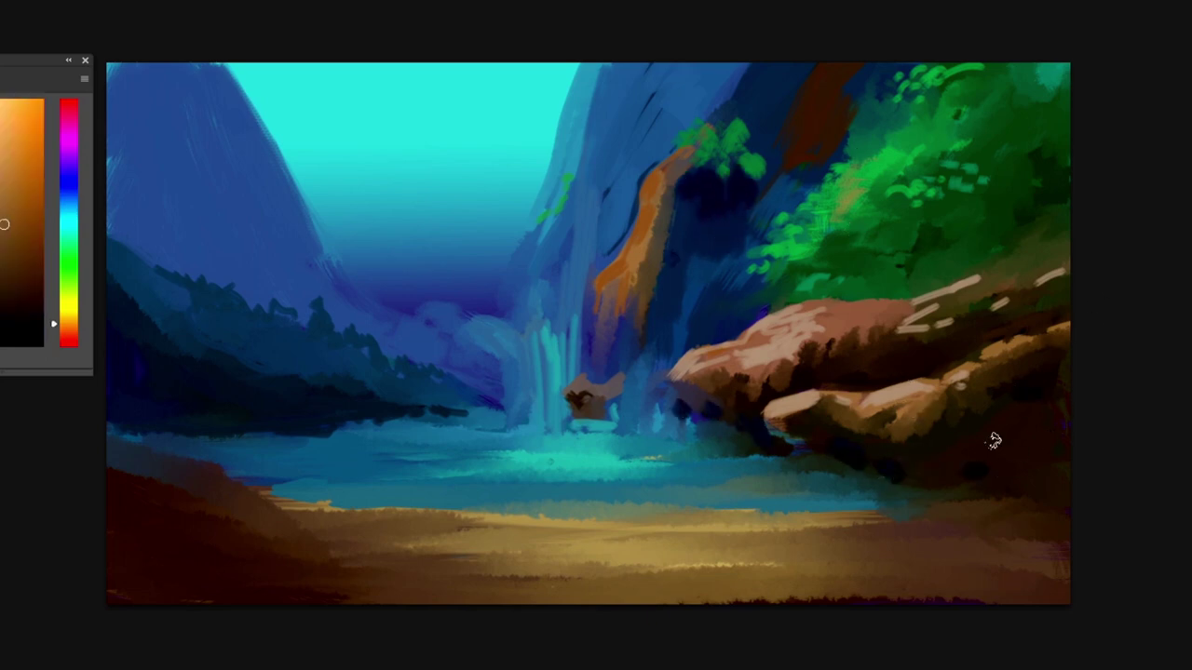
pyautogui.moveTo(998, 439); pyautogui.dragTo(960, 472)
pyautogui.moveTo(1010, 432); pyautogui.dragTo(1013, 485)
pyautogui.moveTo(1035, 475); pyautogui.dragTo(1057, 469)
pyautogui.moveTo(1066, 398); pyautogui.dragTo(1033, 428)
pyautogui.moveTo(1042, 429); pyautogui.dragTo(1070, 441)
pyautogui.moveTo(1011, 356)
pyautogui.mouseDown()
pyautogui.moveTo(1053, 370)
pyautogui.moveTo(991, 391)
pyautogui.moveTo(923, 441)
pyautogui.moveTo(930, 472)
pyautogui.moveTo(981, 428)
pyautogui.mouseUp()
# Sample near-black and paint crevices between the tan rocks and dark accents along the far hills' shoreline
pyautogui.keyDown('alt'); pyautogui.click(997, 412); pyautogui.keyUp('alt')
pyautogui.keyDown('alt'); pyautogui.click(937, 424); pyautogui.keyUp('alt')
pyautogui.keyDown('alt'); pyautogui.click(895, 463); pyautogui.keyUp('alt')
pyautogui.moveTo(1022, 464); pyautogui.dragTo(1053, 471)
pyautogui.moveTo(1066, 514); pyautogui.dragTo(1018, 498)
pyautogui.moveTo(110, 424); pyautogui.dragTo(151, 439)
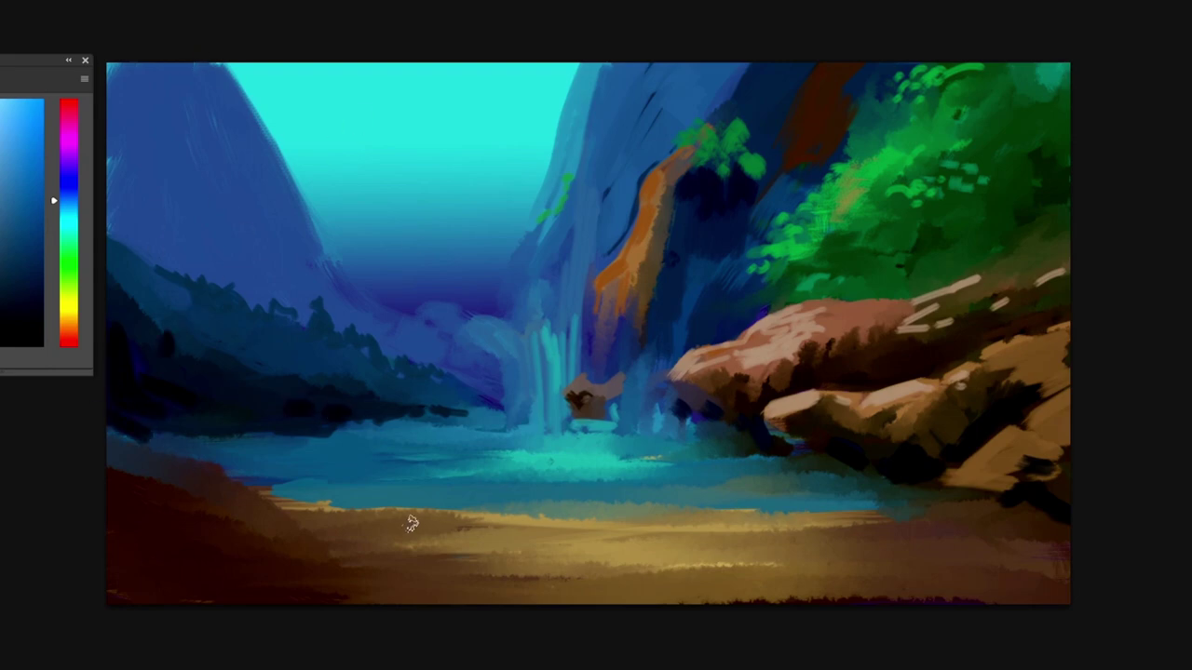
# Flatten the brush tip, sample cyan and paint thin horizontal ripples across the lake's middle and far shore
pyautogui.press('F5')
pyautogui.moveTo(491, 415)
pyautogui.mouseDown()
pyautogui.moveTo(510, 431)
pyautogui.moveTo(533, 427)
pyautogui.mouseUp()
pyautogui.press('F5')
pyautogui.press('F5')
pyautogui.press('F5')
pyautogui.keyDown('alt'); pyautogui.click(559, 451); pyautogui.keyUp('alt')
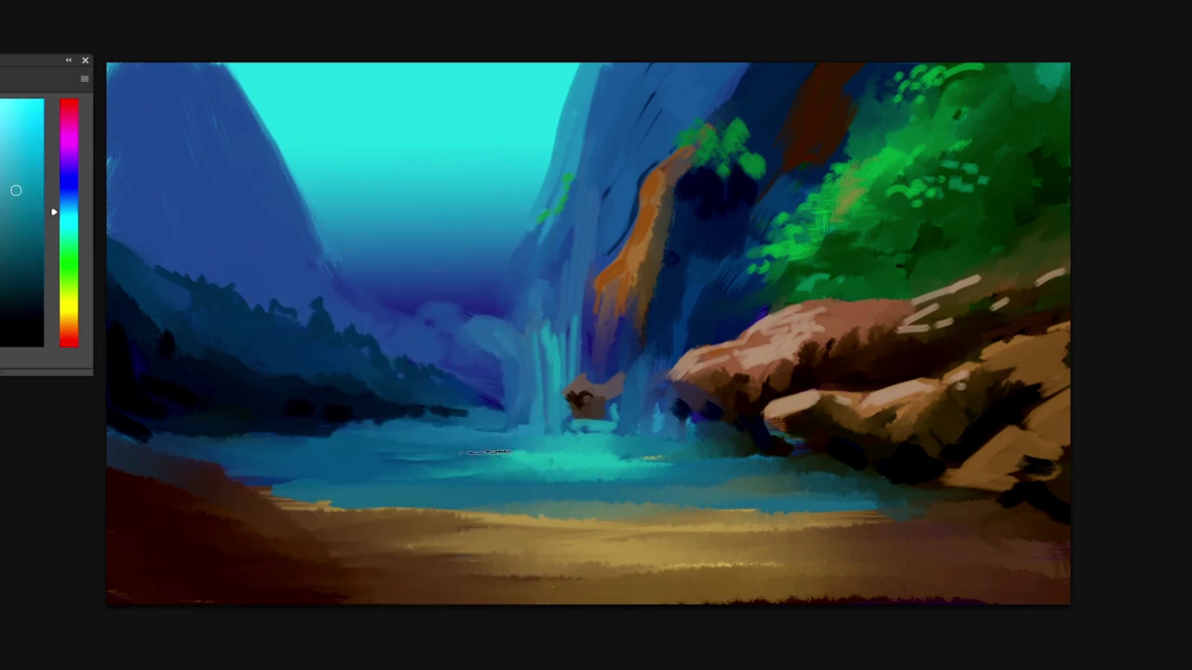
pyautogui.keyDown('alt'); pyautogui.click(573, 454); pyautogui.keyUp('alt')
pyautogui.moveTo(474, 476); pyautogui.dragTo(615, 479)
pyautogui.moveTo(456, 435); pyautogui.dragTo(382, 425)
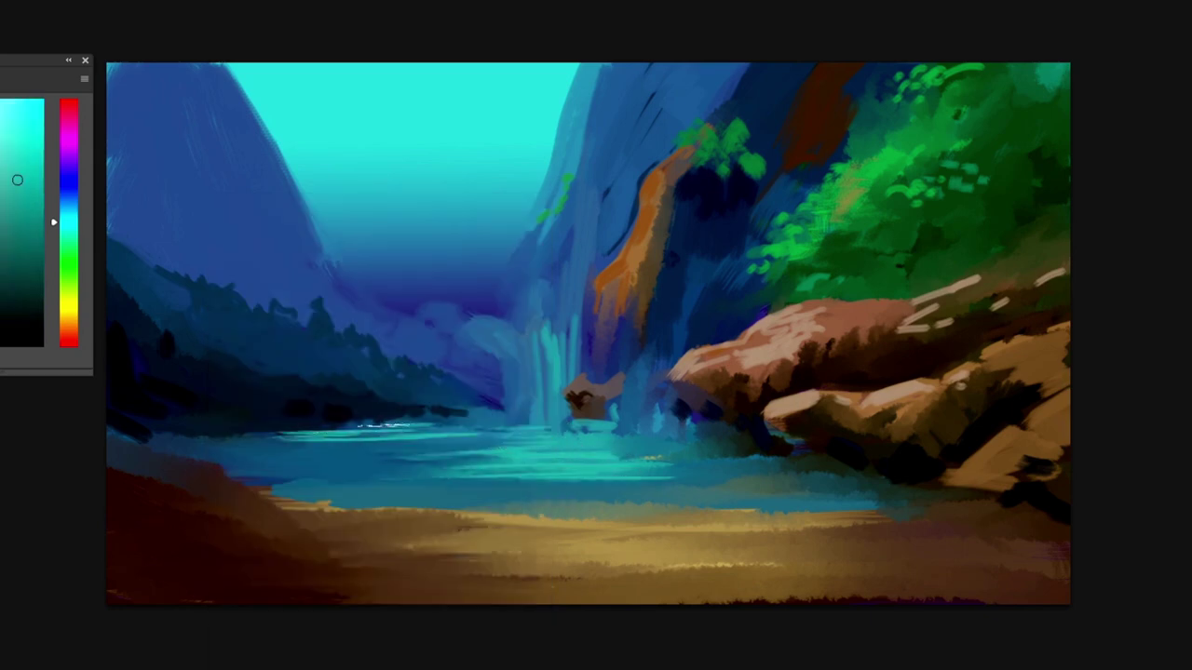
# Extend the cyan ripples toward the rocky bank with colours sampled from the water
pyautogui.moveTo(635, 452)
pyautogui.mouseDown()
pyautogui.moveTo(702, 456)
pyautogui.moveTo(708, 484)
pyautogui.moveTo(647, 474)
pyautogui.moveTo(713, 480)
pyautogui.mouseUp()
pyautogui.keyDown('alt'); pyautogui.click(642, 472); pyautogui.keyUp('alt')
pyautogui.keyDown('alt'); pyautogui.click(787, 475); pyautogui.keyUp('alt')
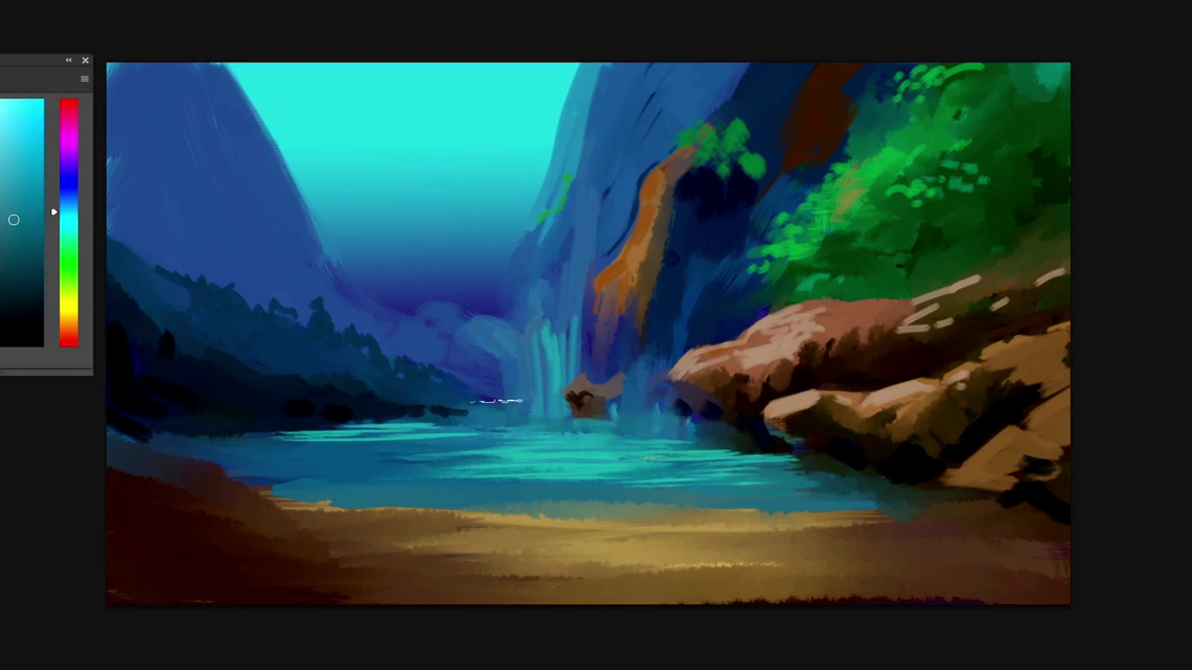
# Sample the waterfall's blue and paint hazy horizontal mist over the distant valley and the far shoreline
pyautogui.keyDown('alt'); pyautogui.click(503, 357); pyautogui.keyUp('alt')
pyautogui.moveTo(408, 314)
pyautogui.mouseDown()
pyautogui.moveTo(422, 313)
pyautogui.moveTo(410, 290)
pyautogui.moveTo(494, 382)
pyautogui.moveTo(443, 372)
pyautogui.mouseUp()
pyautogui.moveTo(397, 418)
pyautogui.mouseDown()
pyautogui.moveTo(322, 420)
pyautogui.moveTo(423, 487)
pyautogui.moveTo(656, 494)
pyautogui.moveTo(547, 473)
pyautogui.mouseUp()
# Paint brighter cyan ripples near the beach and broaden the light sandy patch with a sampled sand yellow
pyautogui.keyDown('alt'); pyautogui.click(604, 468); pyautogui.keyUp('alt')
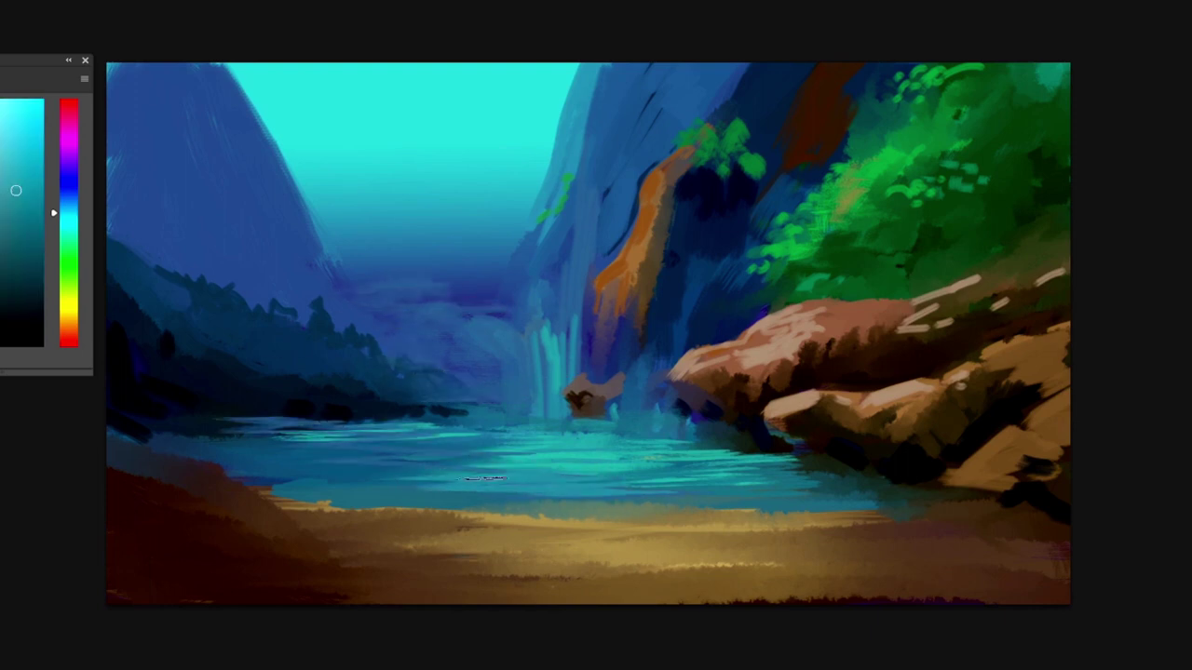
pyautogui.keyDown('alt'); pyautogui.click(597, 455); pyautogui.keyUp('alt')
pyautogui.moveTo(742, 477)
pyautogui.mouseDown()
pyautogui.moveTo(662, 500)
pyautogui.moveTo(845, 481)
pyautogui.moveTo(764, 464)
pyautogui.moveTo(851, 484)
pyautogui.moveTo(777, 474)
pyautogui.moveTo(819, 503)
pyautogui.moveTo(531, 504)
pyautogui.mouseUp()
pyautogui.keyDown('alt'); pyautogui.click(828, 484); pyautogui.keyUp('alt')
pyautogui.keyDown('alt'); pyautogui.click(653, 562); pyautogui.keyUp('alt')
pyautogui.moveTo(595, 521)
pyautogui.mouseDown()
pyautogui.moveTo(791, 561)
pyautogui.moveTo(805, 531)
pyautogui.moveTo(845, 542)
pyautogui.moveTo(917, 525)
pyautogui.moveTo(437, 510)
pyautogui.moveTo(596, 558)
pyautogui.moveTo(763, 570)
pyautogui.moveTo(261, 508)
pyautogui.moveTo(689, 493)
pyautogui.mouseUp()
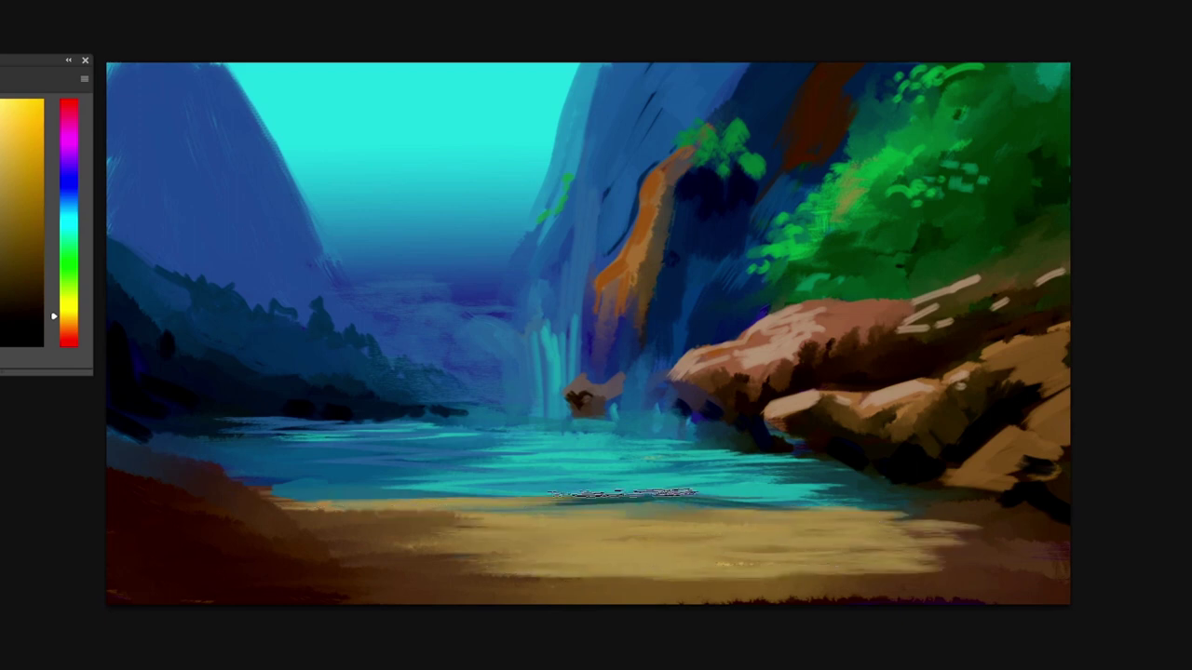
# Paint dark blue shadow strokes over the lake beneath the far hills, down to the beach
pyautogui.moveTo(200, 436); pyautogui.dragTo(400, 500)
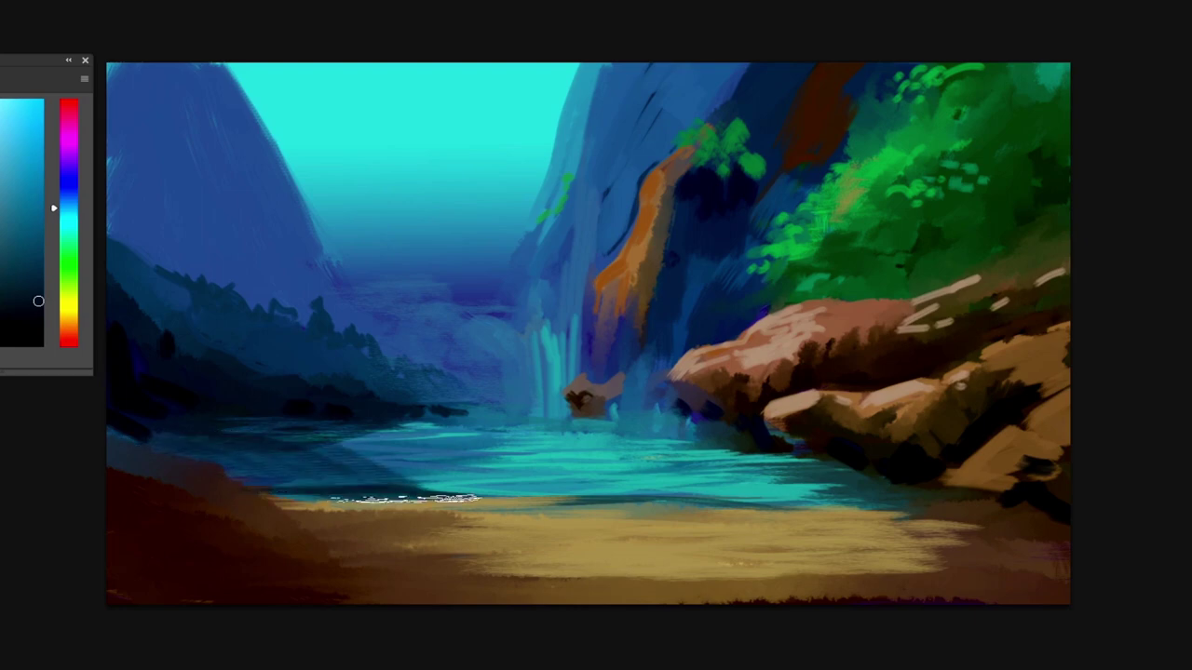
pyautogui.moveTo(321, 444); pyautogui.dragTo(268, 447)
pyautogui.moveTo(343, 482); pyautogui.dragTo(380, 485)
# Reduce the brush size and paint dark shadow strokes beneath the lower rock ledge with colours sampled from the rocks
pyautogui.keyDown('alt'); pyautogui.click(933, 470); pyautogui.keyUp('alt')
pyautogui.press('[')
pyautogui.press('[')
pyautogui.press('[')
pyautogui.press('[')
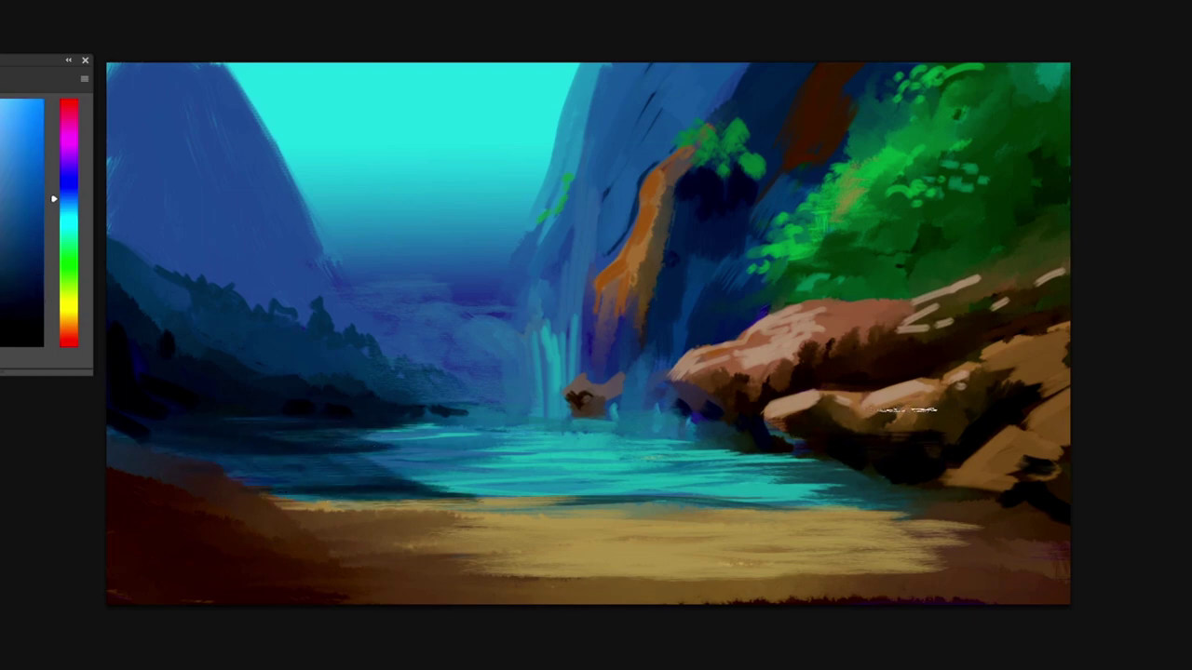
pyautogui.keyDown('alt'); pyautogui.click(926, 412); pyautogui.keyUp('alt')
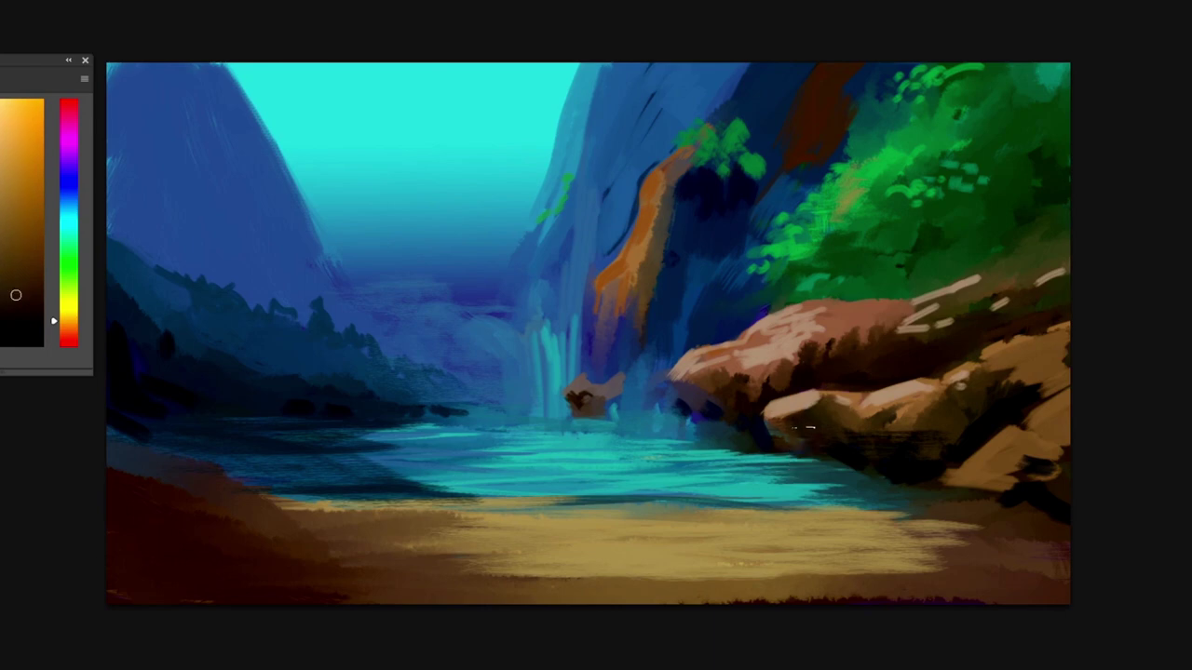
pyautogui.keyDown('alt'); pyautogui.click(715, 410); pyautogui.keyUp('alt')
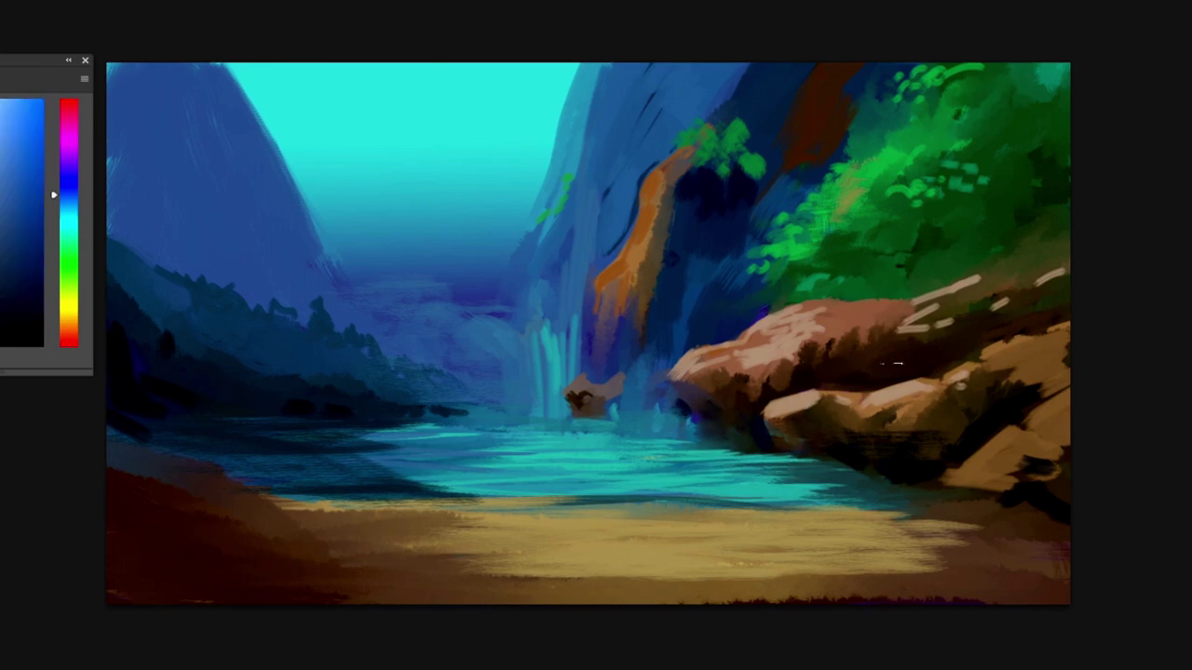
# Deepen the shadows in the green foliage above the rocks with sampled dark tones and greens
pyautogui.keyDown('alt'); pyautogui.click(879, 444); pyautogui.keyUp('alt')
pyautogui.moveTo(946, 253)
pyautogui.mouseDown()
pyautogui.moveTo(998, 249)
pyautogui.moveTo(996, 175)
pyautogui.moveTo(1014, 240)
pyautogui.moveTo(1014, 198)
pyautogui.moveTo(1037, 160)
pyautogui.moveTo(1037, 234)
pyautogui.moveTo(1054, 103)
pyautogui.moveTo(998, 170)
pyautogui.mouseUp()
pyautogui.keyDown('alt'); pyautogui.click(1058, 136); pyautogui.keyUp('alt')
pyautogui.moveTo(1056, 139); pyautogui.dragTo(1051, 192)
pyautogui.keyDown('alt'); pyautogui.click(955, 244); pyautogui.keyUp('alt')
pyautogui.moveTo(943, 265); pyautogui.dragTo(895, 292)
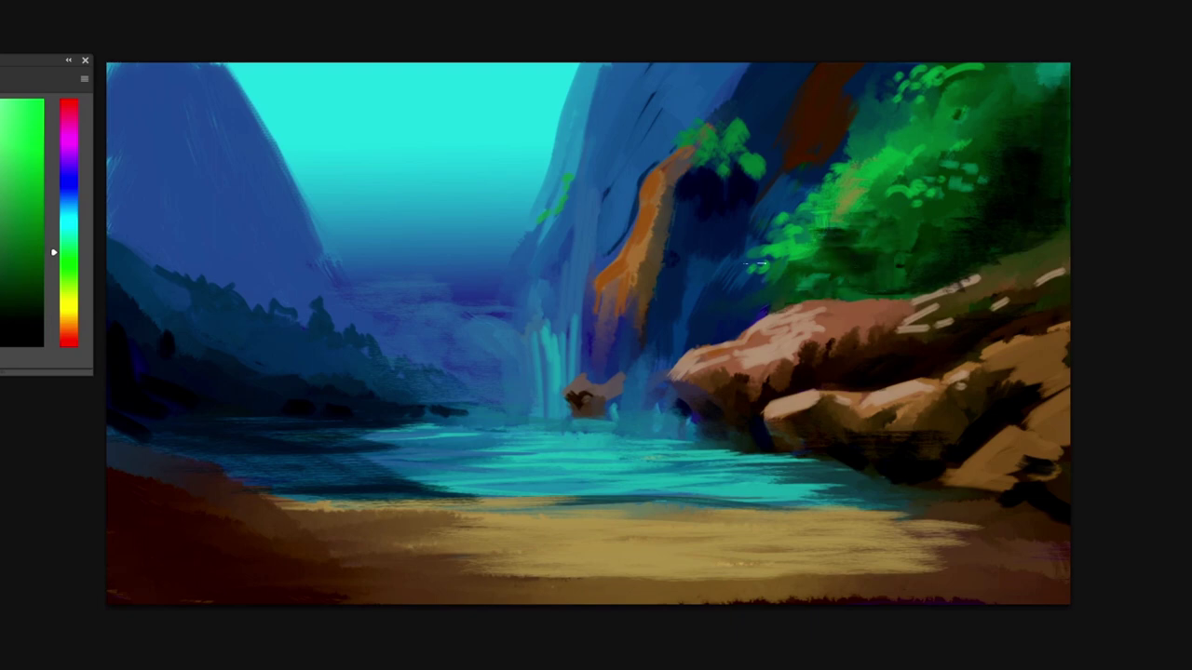
pyautogui.keyDown('alt'); pyautogui.click(730, 263); pyautogui.keyUp('alt')
# Blend the upper rock ledge and its pale highlights with browns sampled from the surrounding rocks
pyautogui.keyDown('alt'); pyautogui.click(954, 361); pyautogui.keyUp('alt')
pyautogui.keyDown('alt'); pyautogui.click(866, 395); pyautogui.keyUp('alt')
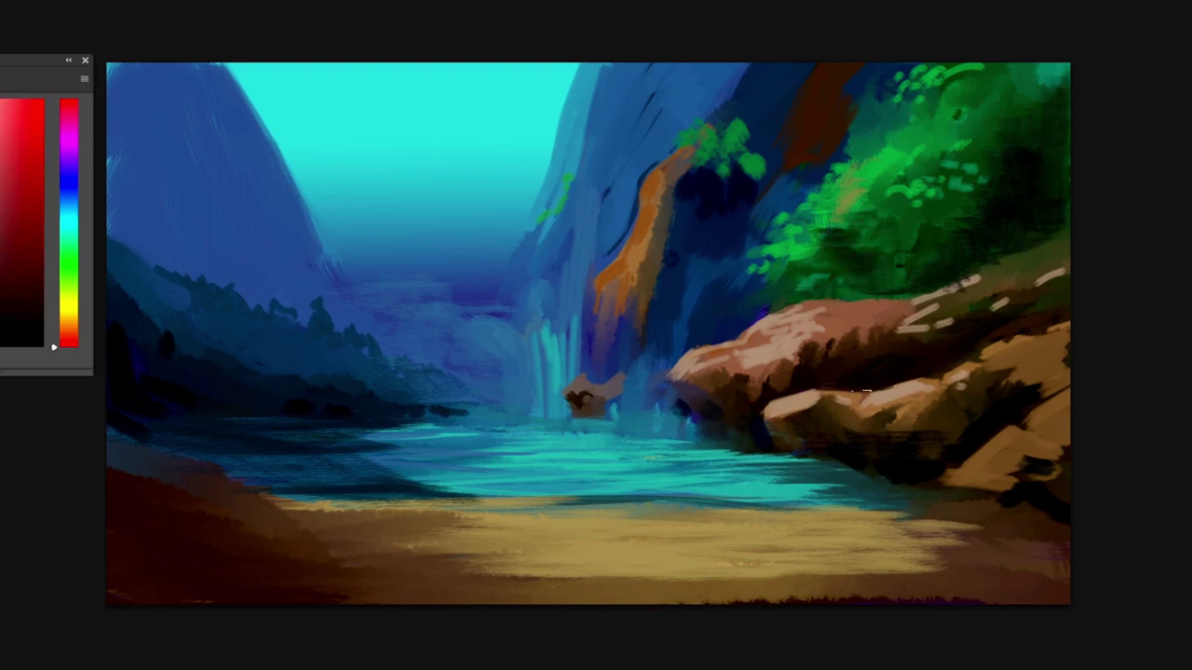
pyautogui.keyDown('alt'); pyautogui.click(880, 326); pyautogui.keyUp('alt')
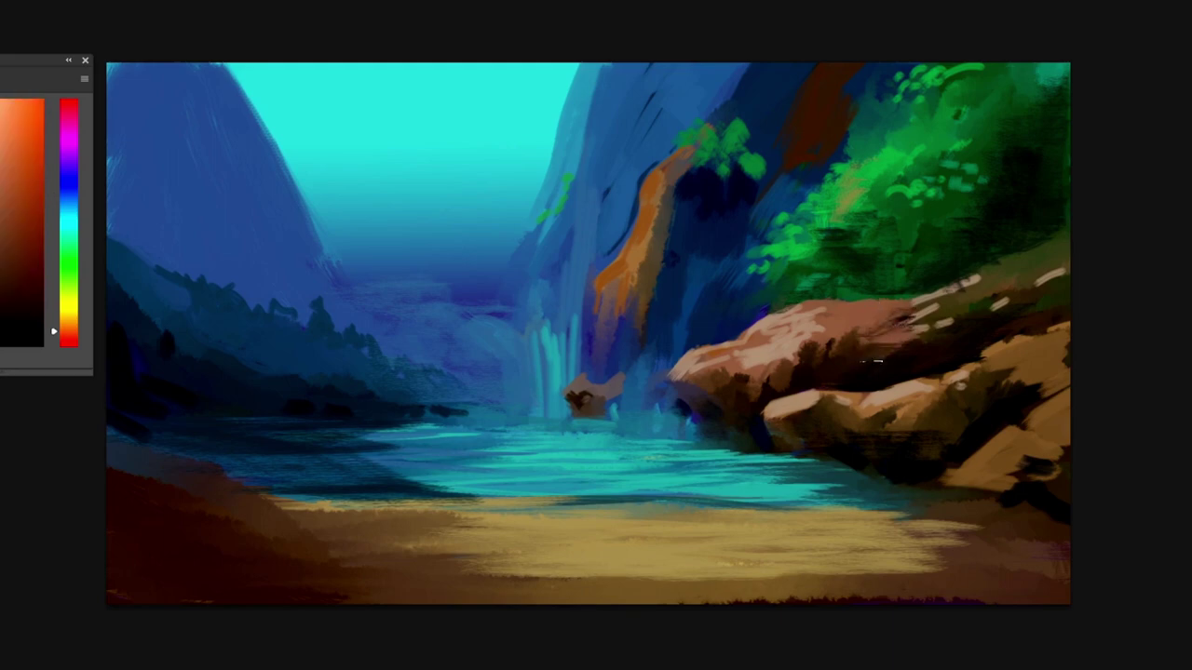
pyautogui.keyDown('alt'); pyautogui.click(958, 363); pyautogui.keyUp('alt')
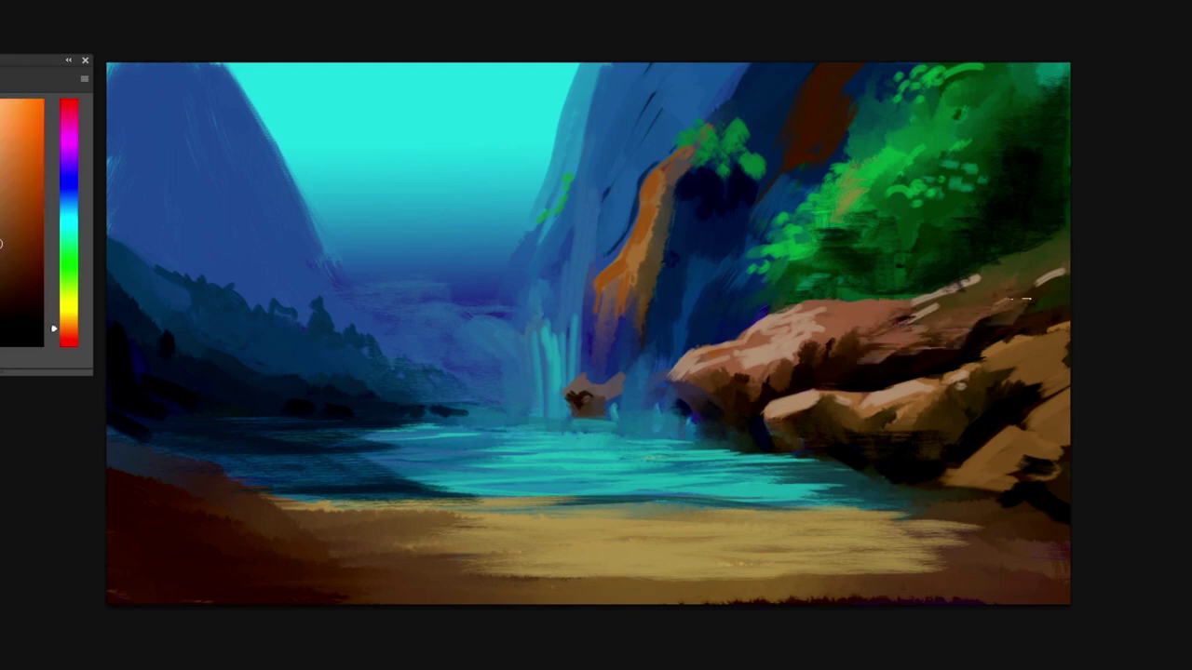
# Darken the outer rocks by the canvas edge with sampled green and brown, and add a thin dark line along the adjoining shoreline
pyautogui.keyDown('alt'); pyautogui.click(1050, 279); pyautogui.keyUp('alt')
pyautogui.moveTo(1047, 330)
pyautogui.mouseDown()
pyautogui.moveTo(1022, 354)
pyautogui.moveTo(1019, 335)
pyautogui.moveTo(1050, 392)
pyautogui.moveTo(966, 380)
pyautogui.moveTo(1001, 361)
pyautogui.mouseUp()
pyautogui.keyDown('alt'); pyautogui.click(1004, 346); pyautogui.keyUp('alt')
pyautogui.moveTo(1061, 400)
pyautogui.mouseDown()
pyautogui.moveTo(1042, 447)
pyautogui.moveTo(1065, 454)
pyautogui.mouseUp()
pyautogui.keyDown('alt'); pyautogui.click(988, 492); pyautogui.keyUp('alt')
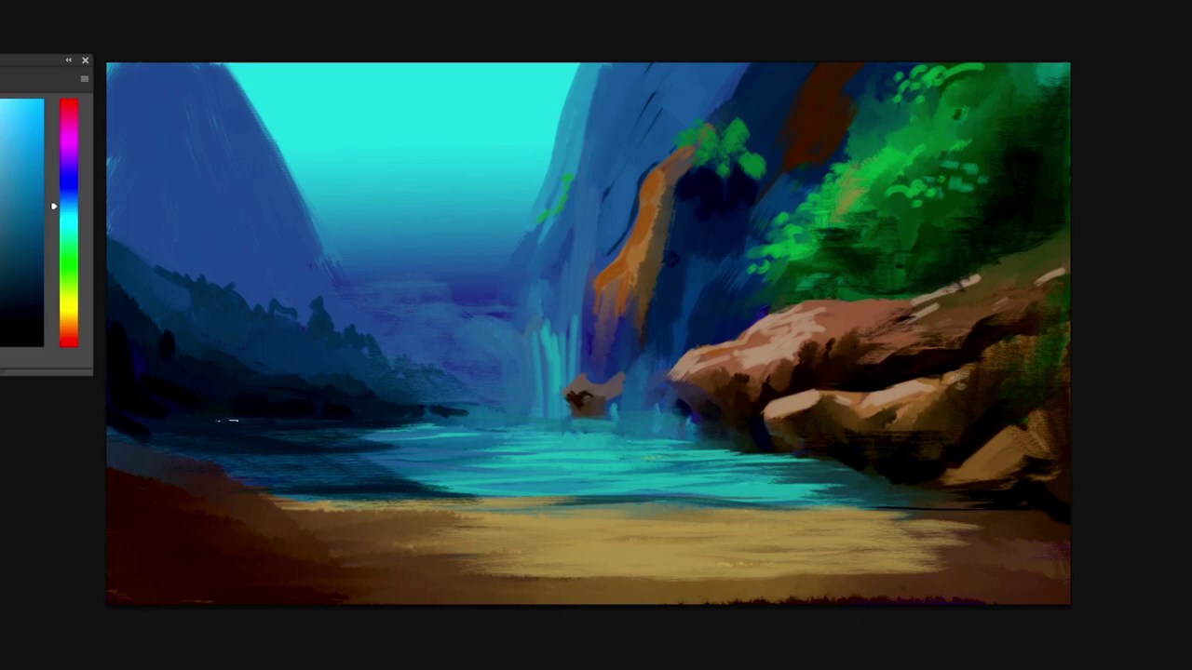
# Paint small brown rocks in the water below the waterfall and orange-brown stones along the beach edge, sampling the rocky bank
pyautogui.keyDown('alt'); pyautogui.click(709, 378); pyautogui.keyUp('alt')
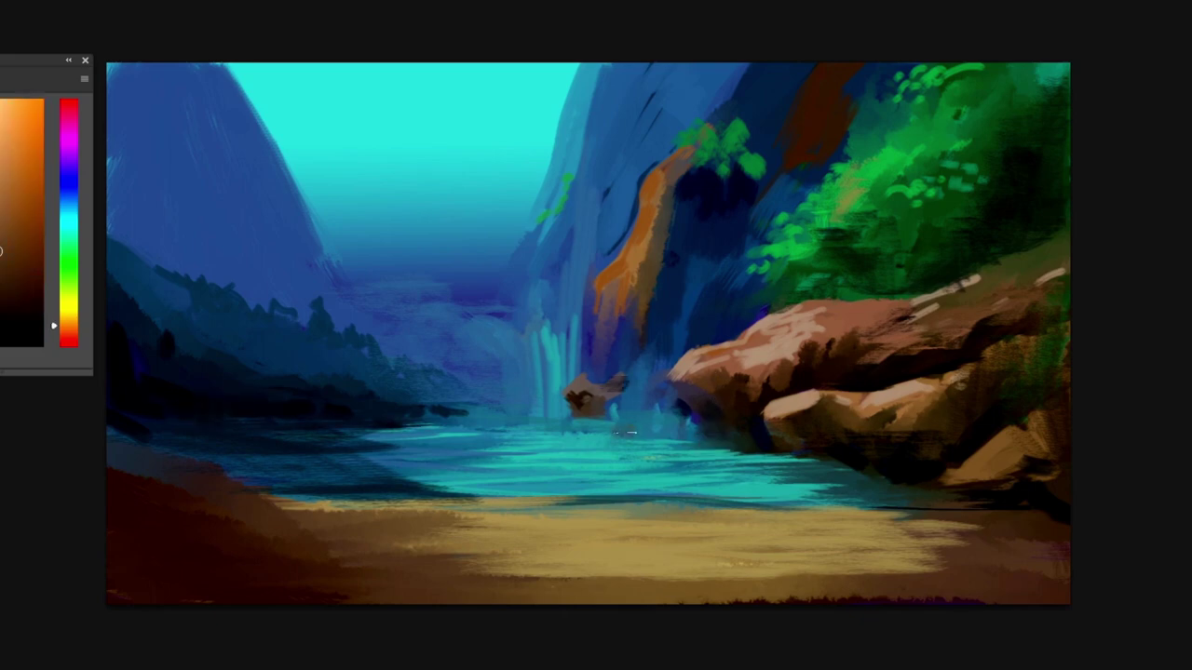
pyautogui.moveTo(614, 433); pyautogui.dragTo(635, 433)
pyautogui.keyDown('alt'); pyautogui.click(622, 435); pyautogui.keyUp('alt')
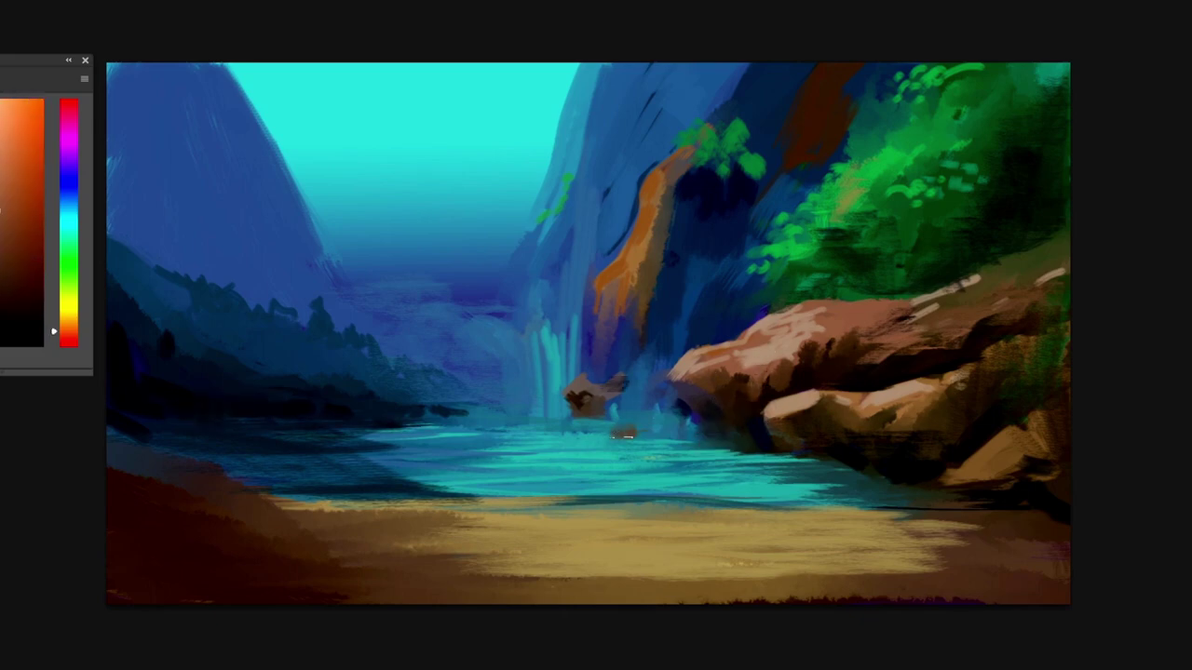
pyautogui.keyDown('alt'); pyautogui.click(866, 395); pyautogui.keyUp('alt')
pyautogui.press('F5')
pyautogui.moveTo(350, 539)
pyautogui.mouseDown()
pyautogui.moveTo(364, 540)
pyautogui.moveTo(350, 540)
pyautogui.mouseUp()
pyautogui.press('F5')
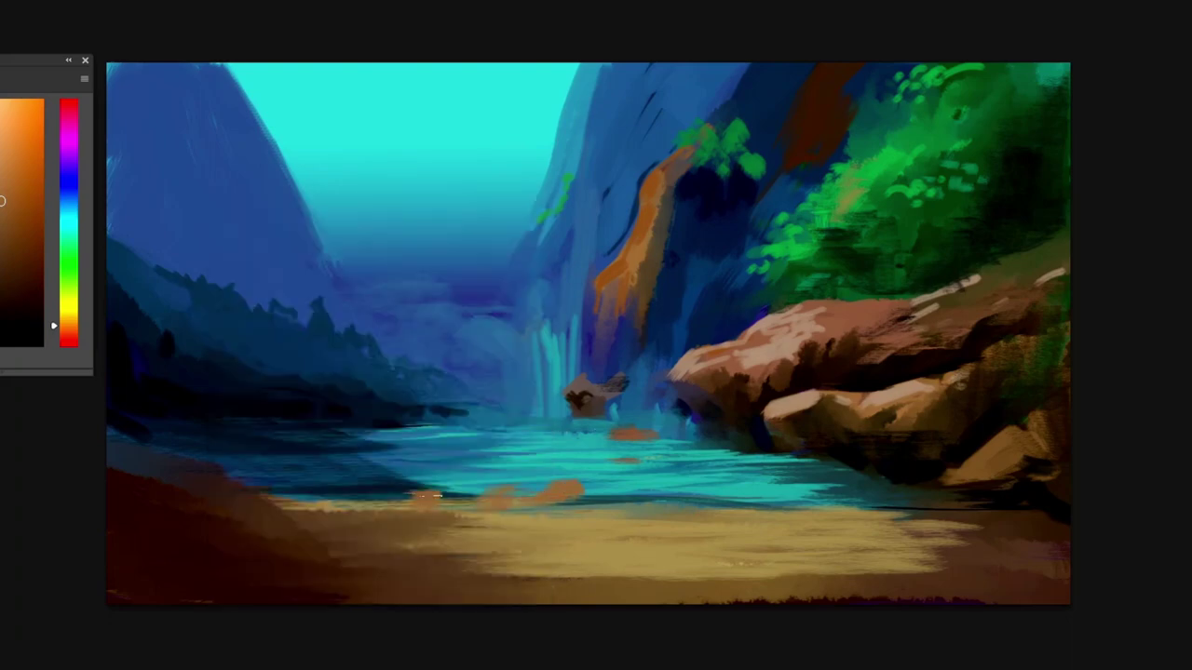
pyautogui.moveTo(664, 503); pyautogui.dragTo(662, 497)
# Adjust the brush tip and paint dark undersides on the small rocks in the water with a sampled near-black
pyautogui.press('F5')
pyautogui.click(483, 289)
pyautogui.moveTo(512, 454); pyautogui.dragTo(509, 438)
pyautogui.moveTo(532, 423); pyautogui.dragTo(528, 432)
pyautogui.press('F5')
pyautogui.keyDown('alt'); pyautogui.click(740, 451); pyautogui.keyUp('alt')
pyautogui.moveTo(613, 438); pyautogui.dragTo(650, 441)
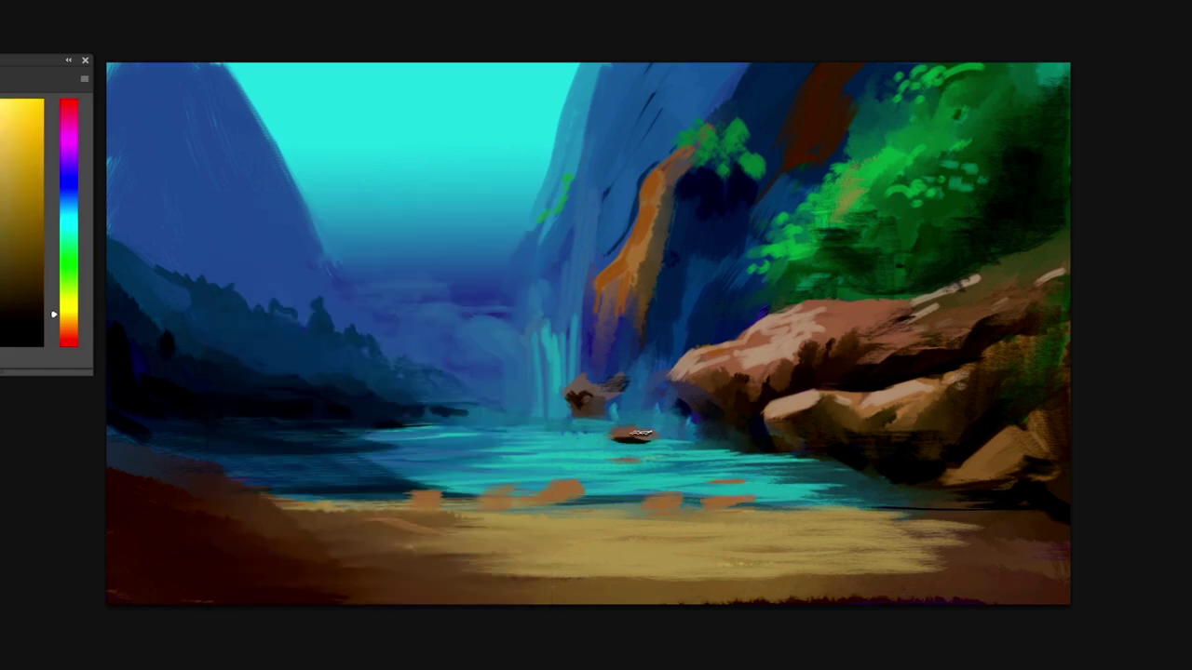
pyautogui.click(572, 429)
pyautogui.click(670, 431)
pyautogui.click(740, 501)
# Sample a rock brown and paint shadows beneath the shoreline stones and scattered pebbles on the sand
pyautogui.keyDown('alt'); pyautogui.click(859, 412); pyautogui.keyUp('alt')
pyautogui.click(735, 503)
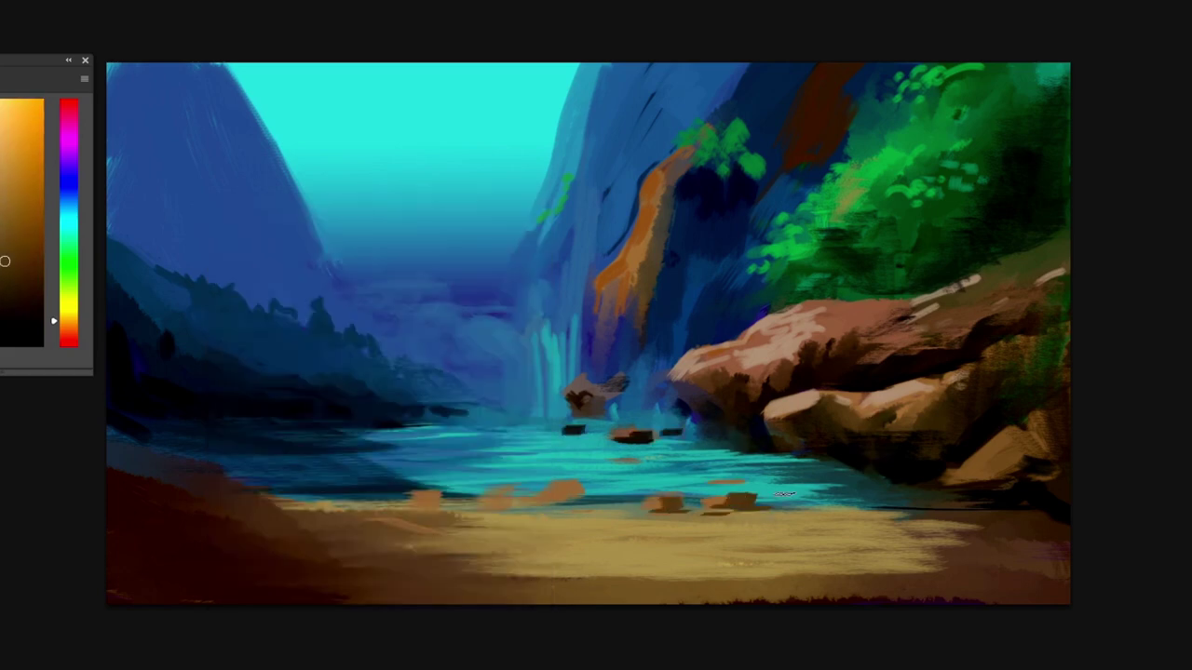
pyautogui.moveTo(738, 512); pyautogui.dragTo(798, 513)
pyautogui.moveTo(580, 518); pyautogui.dragTo(596, 508)
pyautogui.moveTo(573, 529); pyautogui.dragTo(590, 529)
pyautogui.moveTo(782, 571); pyautogui.dragTo(810, 570)
pyautogui.moveTo(616, 563); pyautogui.dragTo(638, 564)
pyautogui.moveTo(650, 568); pyautogui.dragTo(672, 566)
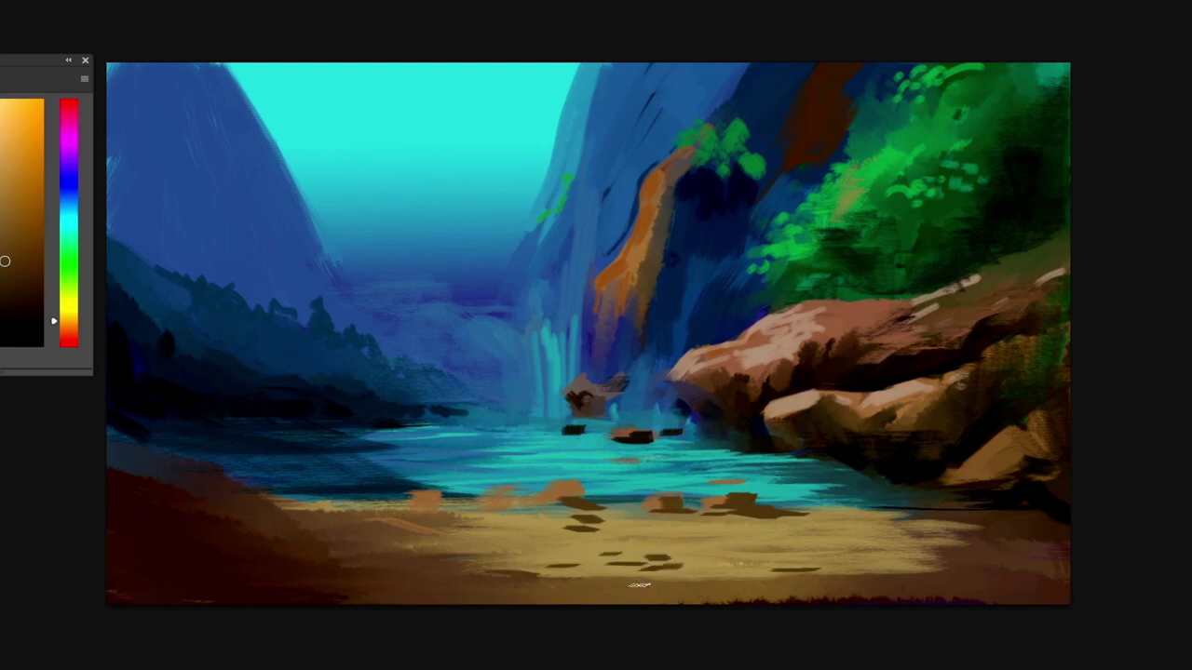
# Add dark brown pebbles and shadow strokes on the sand at the foot of the rocky bank
pyautogui.moveTo(885, 563); pyautogui.dragTo(908, 562)
pyautogui.moveTo(985, 513)
pyautogui.mouseDown()
pyautogui.moveTo(1017, 503)
pyautogui.moveTo(1020, 521)
pyautogui.moveTo(1050, 523)
pyautogui.mouseUp()
pyautogui.keyDown('alt'); pyautogui.click(1039, 508); pyautogui.keyUp('alt')
pyautogui.moveTo(1043, 531); pyautogui.dragTo(1054, 531)
pyautogui.moveTo(968, 527); pyautogui.dragTo(983, 528)
pyautogui.moveTo(939, 516)
pyautogui.mouseDown()
pyautogui.moveTo(912, 531)
pyautogui.moveTo(932, 543)
pyautogui.moveTo(871, 543)
pyautogui.moveTo(973, 565)
pyautogui.moveTo(875, 524)
pyautogui.mouseUp()
# Sample the light sand colour and paint pale sand streaks among the dark pebbles near the rocky bank
pyautogui.keyDown('alt'); pyautogui.click(864, 461); pyautogui.keyUp('alt')
pyautogui.keyDown('alt'); pyautogui.click(889, 575); pyautogui.keyUp('alt')
pyautogui.moveTo(936, 547); pyautogui.dragTo(1022, 541)
pyautogui.moveTo(927, 558)
pyautogui.mouseDown()
pyautogui.moveTo(1010, 502)
pyautogui.moveTo(887, 562)
pyautogui.moveTo(1006, 583)
pyautogui.mouseUp()
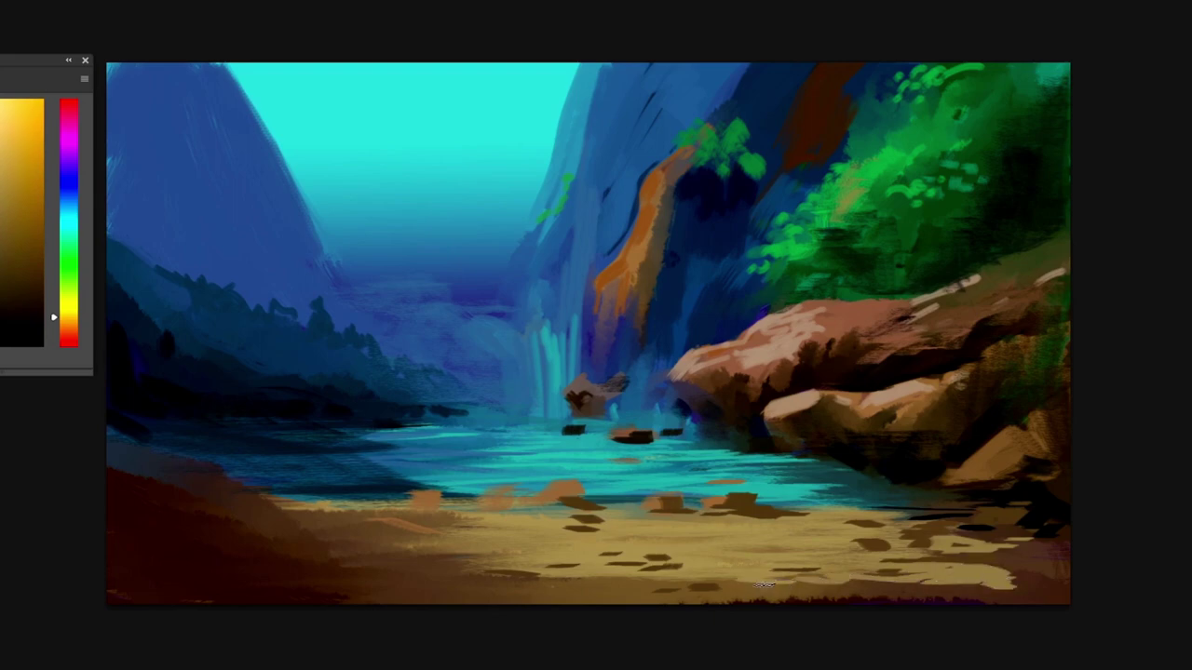
# Extend the cyan water toward the waterfall's base and the far shore with horizontal strokes of sampled cyan
pyautogui.keyDown('alt'); pyautogui.click(589, 487); pyautogui.keyUp('alt')
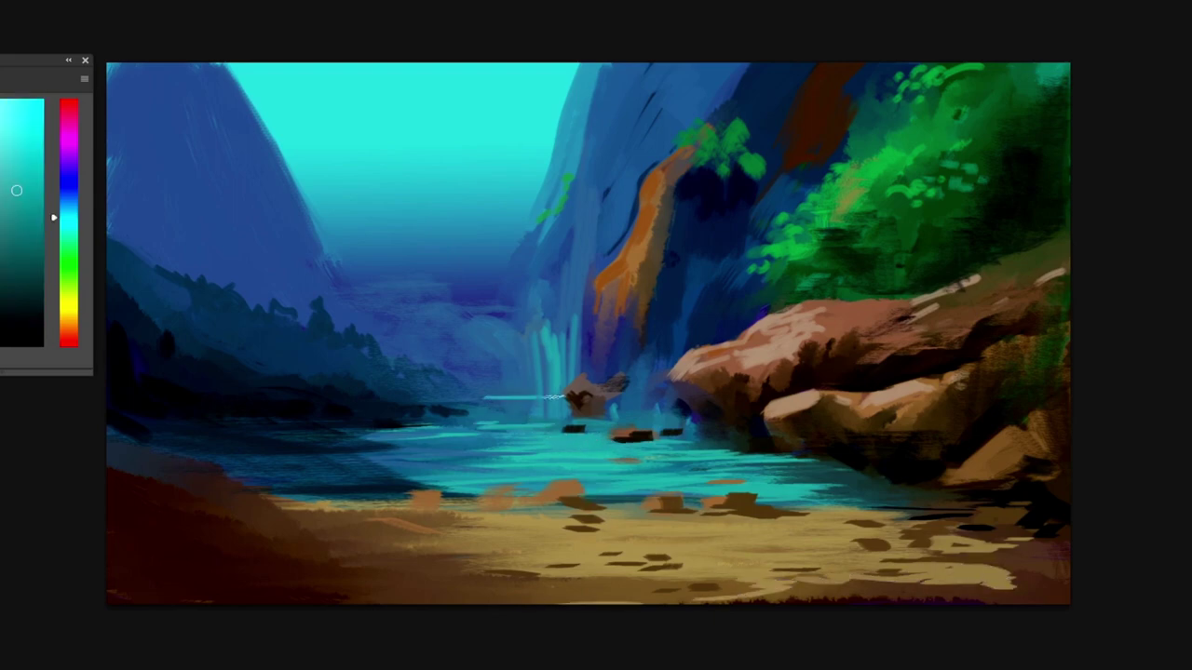
pyautogui.keyDown('alt'); pyautogui.click(577, 403); pyautogui.keyUp('alt')
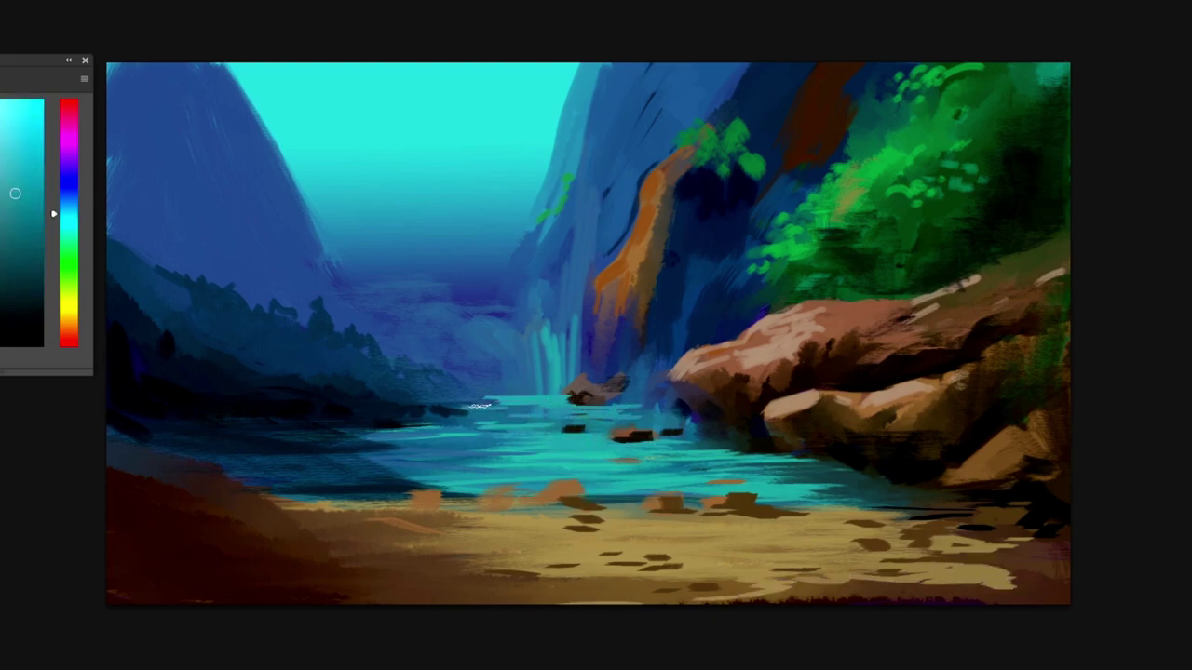
pyautogui.moveTo(467, 394); pyautogui.dragTo(542, 391)
pyautogui.moveTo(495, 387)
pyautogui.mouseDown()
pyautogui.moveTo(576, 374)
pyautogui.moveTo(490, 335)
pyautogui.moveTo(473, 375)
pyautogui.moveTo(480, 339)
pyautogui.moveTo(514, 383)
pyautogui.mouseUp()
pyautogui.keyDown('alt'); pyautogui.click(472, 376); pyautogui.keyUp('alt')
pyautogui.keyDown('alt'); pyautogui.click(507, 393); pyautogui.keyUp('alt')
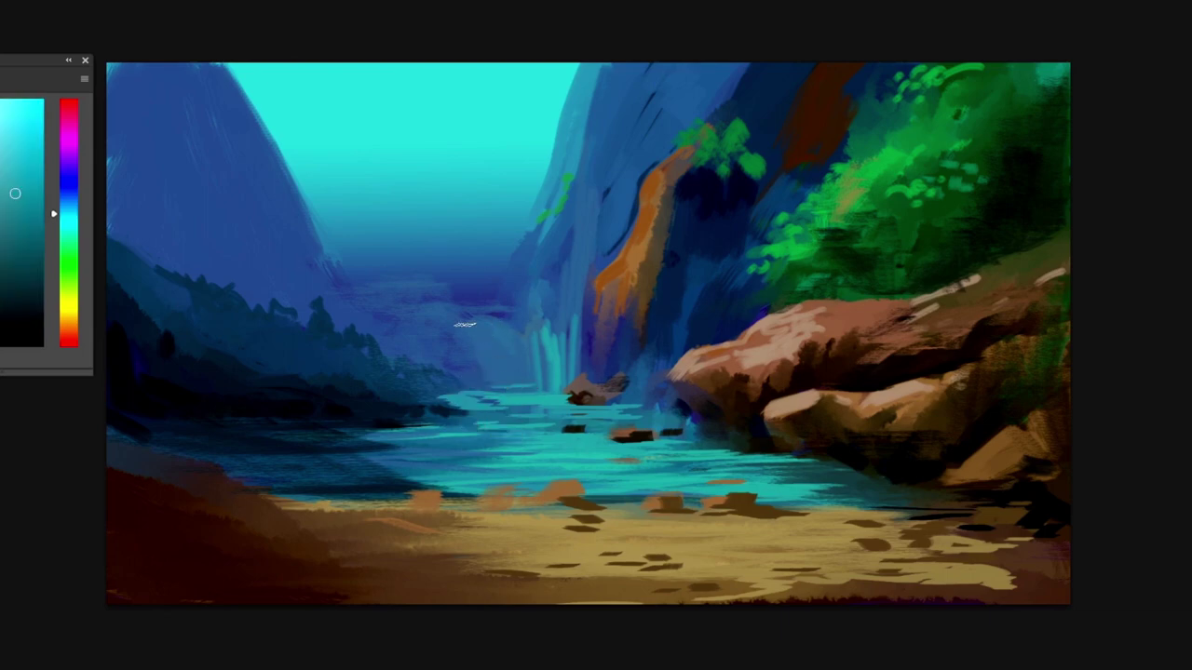
# Paint light cyan patches in the distant mist beside the waterfall
pyautogui.keyDown('alt'); pyautogui.click(503, 362); pyautogui.keyUp('alt')
pyautogui.moveTo(465, 326)
pyautogui.mouseDown()
pyautogui.moveTo(532, 364)
pyautogui.moveTo(502, 362)
pyautogui.moveTo(543, 313)
pyautogui.moveTo(491, 317)
pyautogui.mouseUp()
pyautogui.keyDown('alt'); pyautogui.click(483, 331); pyautogui.keyUp('alt')
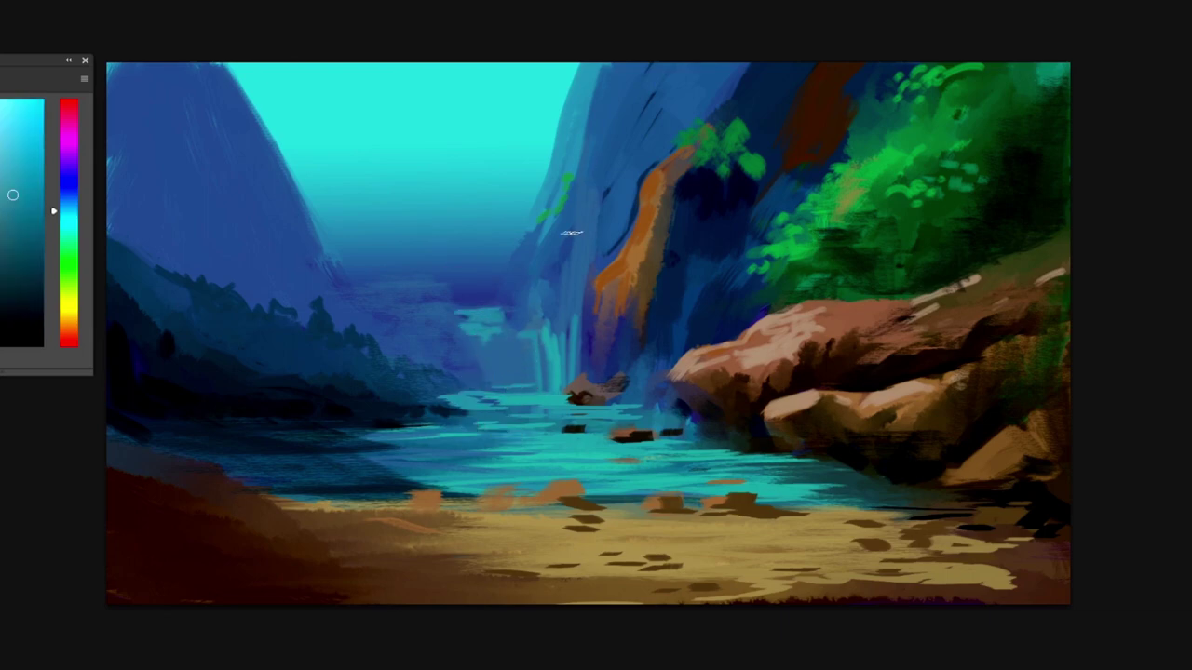
# Sample the mist blue, paint lighter haze patches along the dark hill's treeline and undo the last stray strokes
pyautogui.keyDown('alt'); pyautogui.click(484, 362); pyautogui.keyUp('alt')
pyautogui.moveTo(396, 345)
pyautogui.mouseDown()
pyautogui.moveTo(407, 341)
pyautogui.moveTo(437, 380)
pyautogui.moveTo(464, 374)
pyautogui.moveTo(300, 287)
pyautogui.moveTo(266, 276)
pyautogui.moveTo(228, 292)
pyautogui.mouseUp()
pyautogui.moveTo(135, 245); pyautogui.dragTo(176, 279)
pyautogui.moveTo(345, 393); pyautogui.dragTo(396, 462)
pyautogui.hotkey('ctrl', 'z')
pyautogui.hotkey('ctrl', 'z')
pyautogui.moveTo(398, 414); pyautogui.dragTo(408, 415)
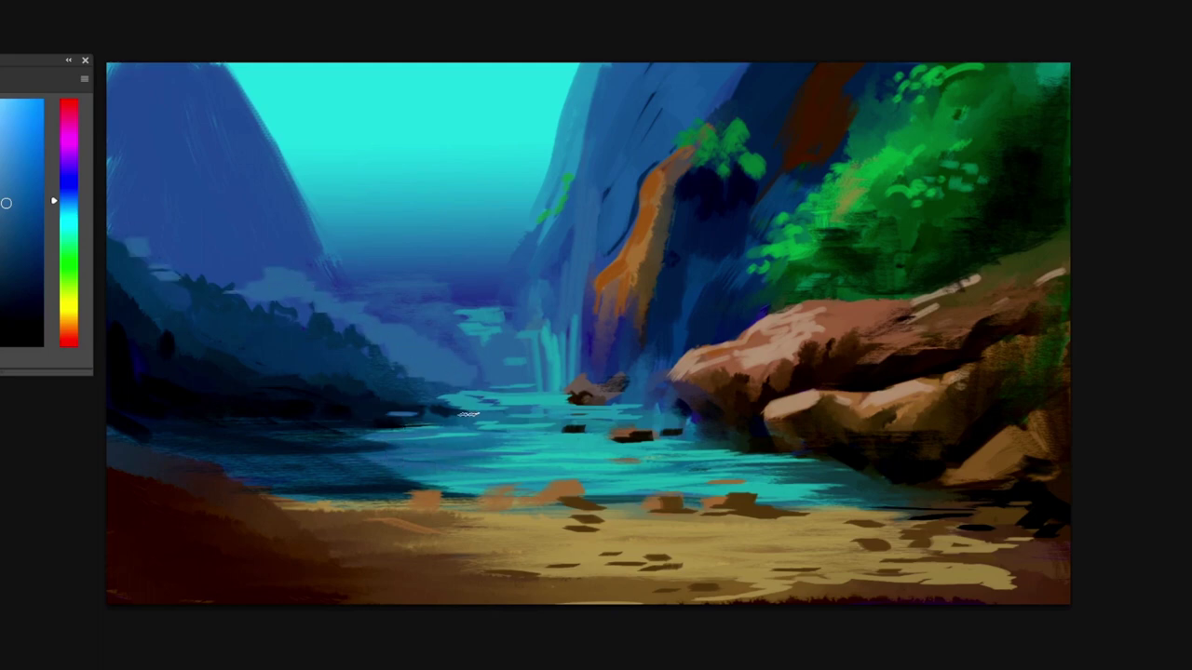
# Paint cyan ripples along the far shoreline and a pale stone in the shaded part of the lake, using sampled colours
pyautogui.keyDown('alt'); pyautogui.click(529, 400); pyautogui.keyUp('alt')
pyautogui.moveTo(521, 402); pyautogui.dragTo(371, 420)
pyautogui.moveTo(415, 420); pyautogui.dragTo(550, 411)
pyautogui.moveTo(624, 414); pyautogui.dragTo(663, 414)
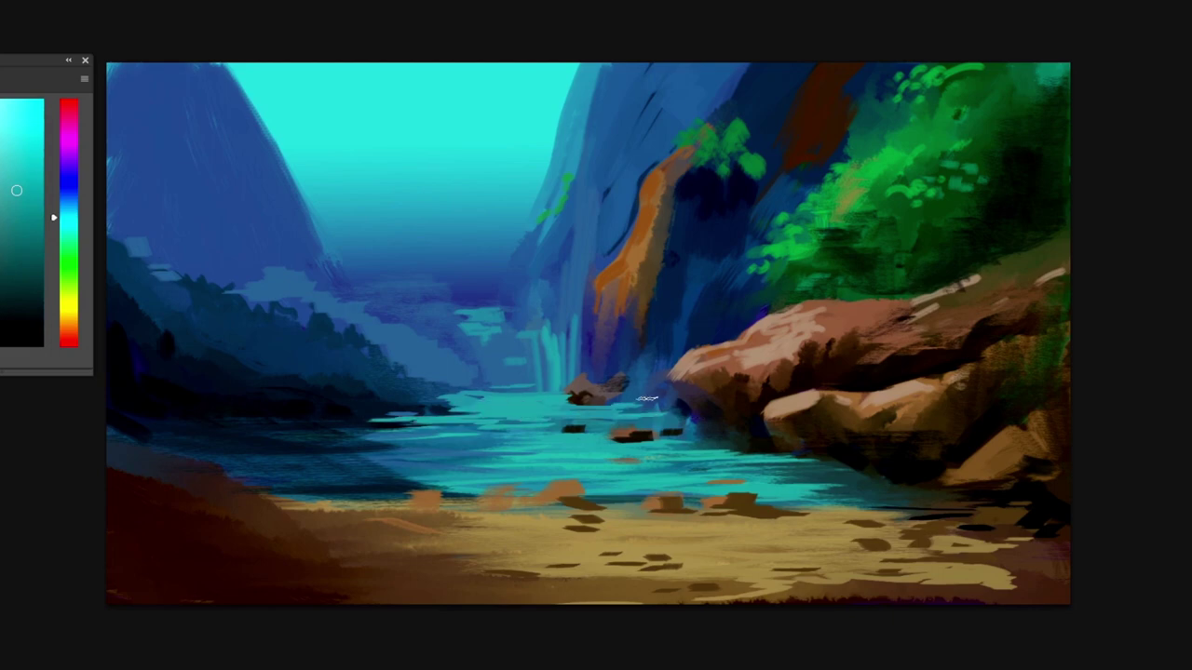
pyautogui.keyDown('alt'); pyautogui.click(686, 402); pyautogui.keyUp('alt')
pyautogui.moveTo(343, 446); pyautogui.dragTo(368, 444)
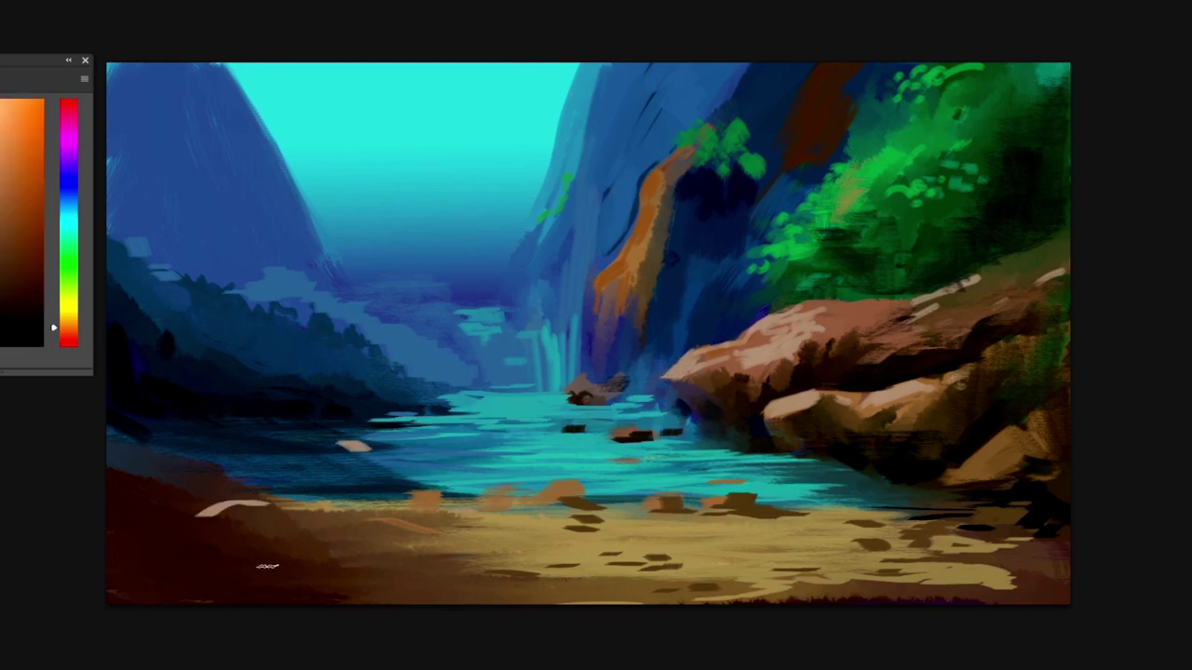
# Turn the brush tip vertical and paint thin cyan waterfall streams down the cliff on both sides of the orange rim
pyautogui.press('F5')
pyautogui.press('F5')
pyautogui.keyDown('alt'); pyautogui.click(580, 394); pyautogui.keyUp('alt')
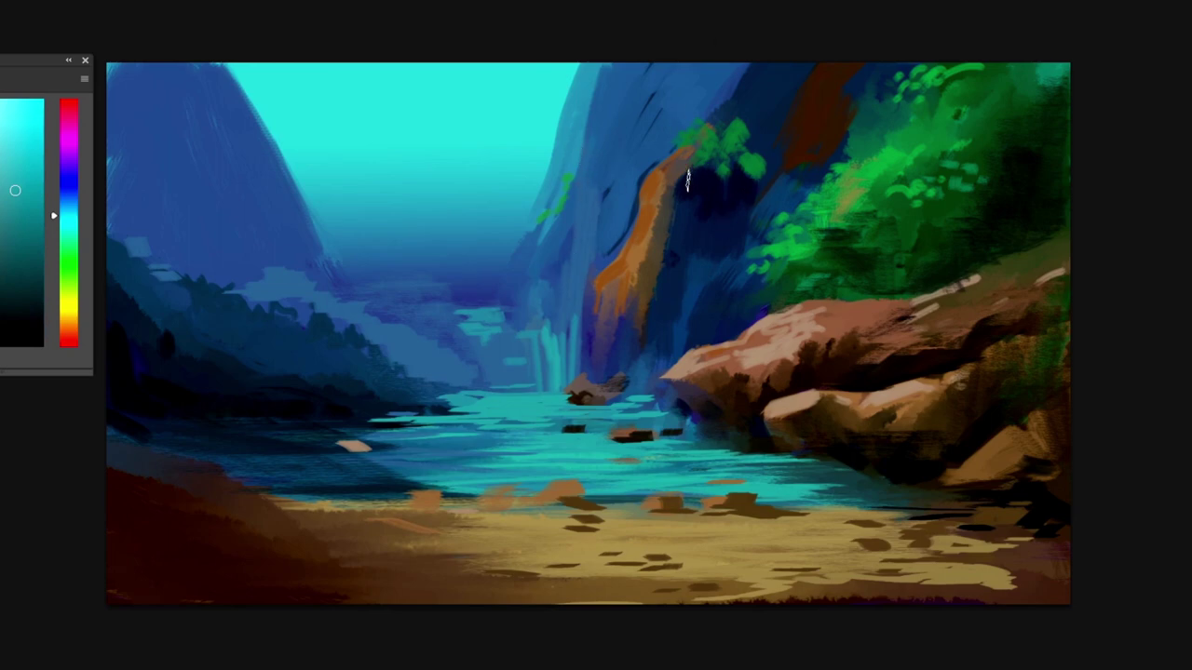
pyautogui.moveTo(687, 180); pyautogui.dragTo(674, 325)
pyautogui.moveTo(682, 246); pyautogui.dragTo(661, 326)
pyautogui.moveTo(667, 284); pyautogui.dragTo(654, 377)
pyautogui.moveTo(689, 219)
pyautogui.mouseDown()
pyautogui.moveTo(721, 146)
pyautogui.moveTo(720, 79)
pyautogui.mouseUp()
pyautogui.moveTo(696, 186); pyautogui.dragTo(685, 350)
pyautogui.moveTo(658, 324)
pyautogui.mouseDown()
pyautogui.moveTo(656, 358)
pyautogui.moveTo(634, 373)
pyautogui.mouseUp()
pyautogui.moveTo(570, 354); pyautogui.dragTo(570, 278)
pyautogui.moveTo(600, 138); pyautogui.dragTo(582, 254)
pyautogui.moveTo(589, 211); pyautogui.dragTo(578, 326)
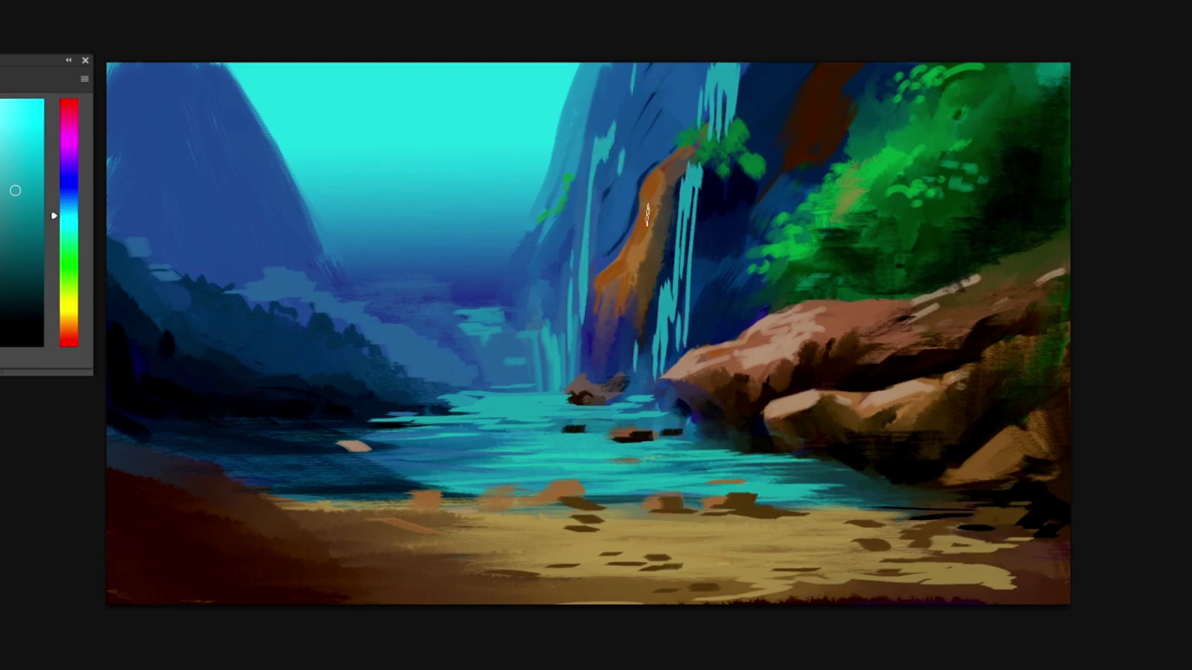
# Paint a dark navy crevice on the cliff between the waterfall stream and the orange rim, refining it with sampled blues
pyautogui.keyDown('alt'); pyautogui.click(713, 181); pyautogui.keyUp('alt')
pyautogui.moveTo(621, 151); pyautogui.dragTo(596, 244)
pyautogui.keyDown('alt'); pyautogui.click(629, 145); pyautogui.keyUp('alt')
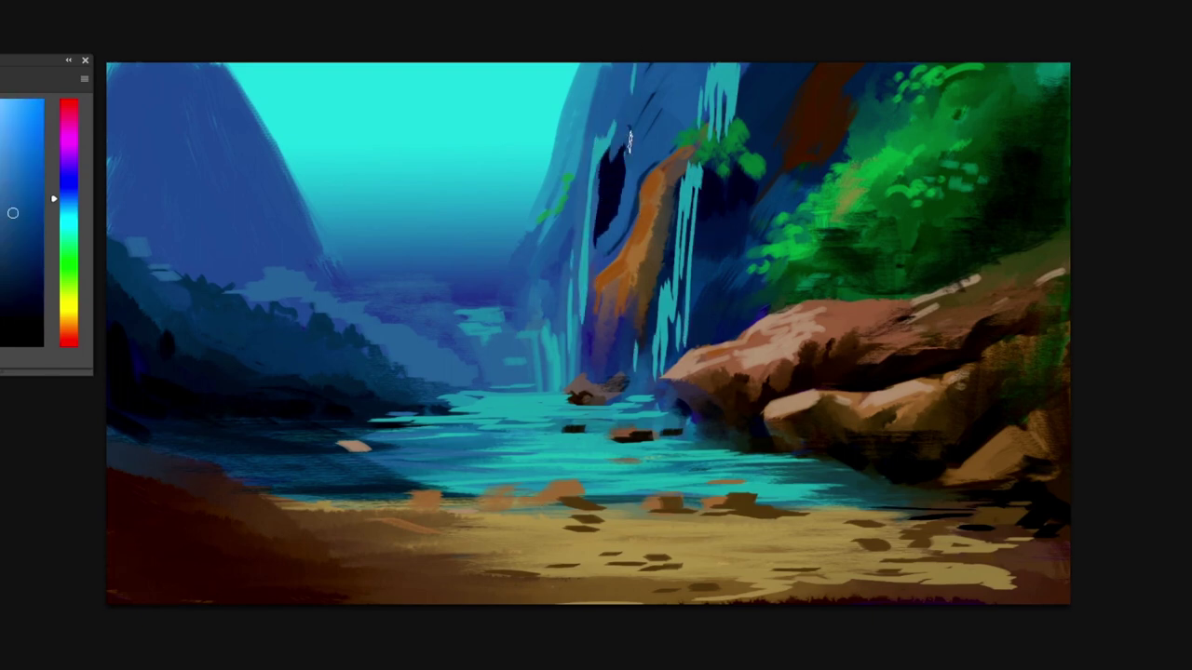
pyautogui.moveTo(605, 153); pyautogui.dragTo(603, 244)
pyautogui.keyDown('alt'); pyautogui.click(606, 223); pyautogui.keyUp('alt')
pyautogui.keyDown('alt'); pyautogui.click(589, 333); pyautogui.keyUp('alt')
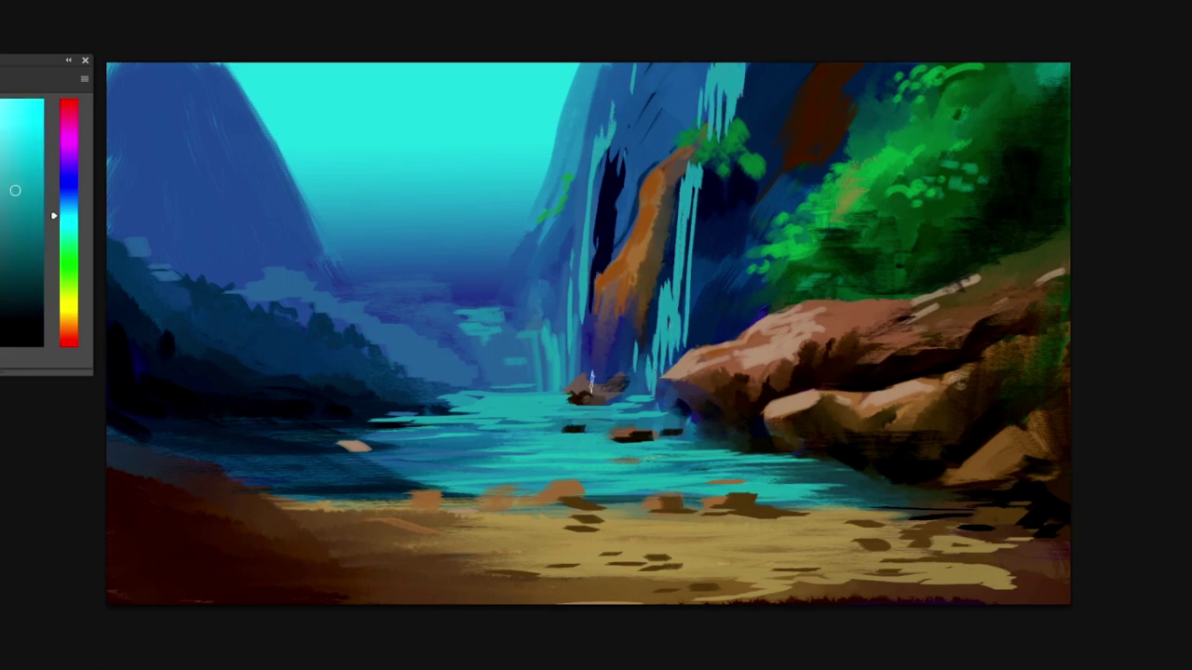
# Extend the dark hillside toward the waterfall with sampled blues and cover the pale stone in the lake with dark blue
pyautogui.keyDown('alt'); pyautogui.click(388, 374); pyautogui.keyUp('alt')
pyautogui.moveTo(389, 371); pyautogui.dragTo(510, 382)
pyautogui.moveTo(421, 347); pyautogui.dragTo(453, 358)
pyautogui.keyDown('alt'); pyautogui.click(512, 399); pyautogui.keyUp('alt')
pyautogui.moveTo(475, 397); pyautogui.dragTo(518, 397)
pyautogui.keyDown('alt'); pyautogui.click(344, 438); pyautogui.keyUp('alt')
pyautogui.moveTo(352, 446); pyautogui.dragTo(437, 449)
# Turn the brush tip horizontal and extend the dark far shoreline to the waterfall's base
pyautogui.press('F5')
pyautogui.moveTo(506, 460); pyautogui.dragTo(543, 433)
pyautogui.press('F5')
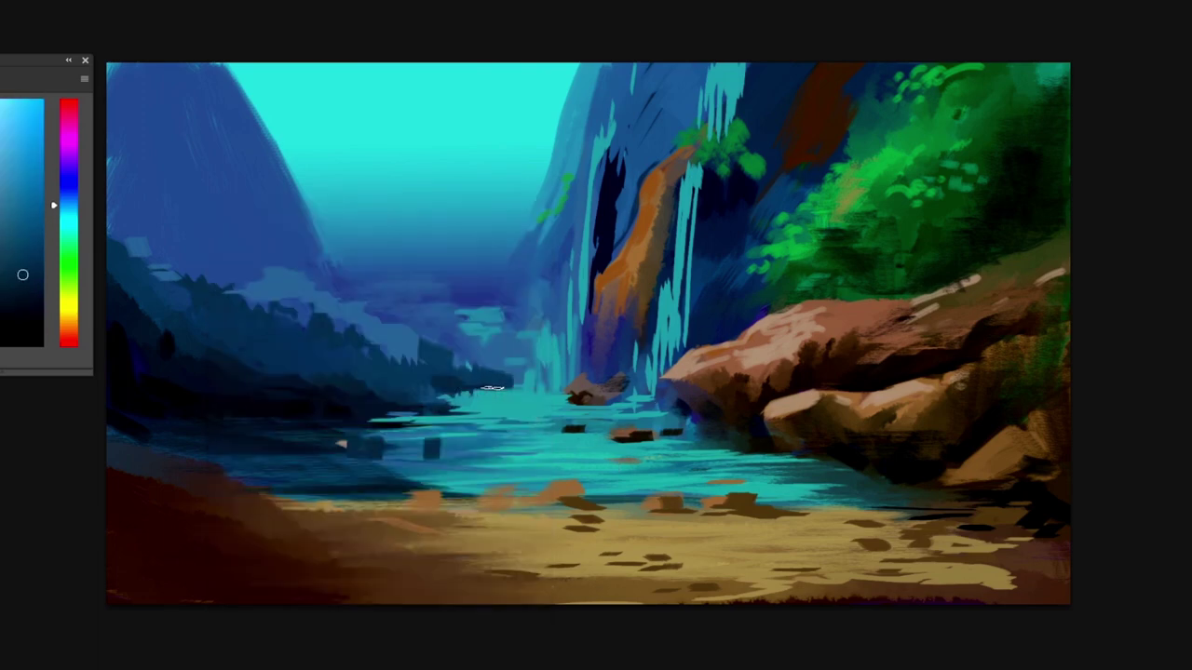
pyautogui.moveTo(492, 387)
pyautogui.mouseDown()
pyautogui.moveTo(430, 398)
pyautogui.moveTo(437, 372)
pyautogui.moveTo(358, 381)
pyautogui.mouseUp()
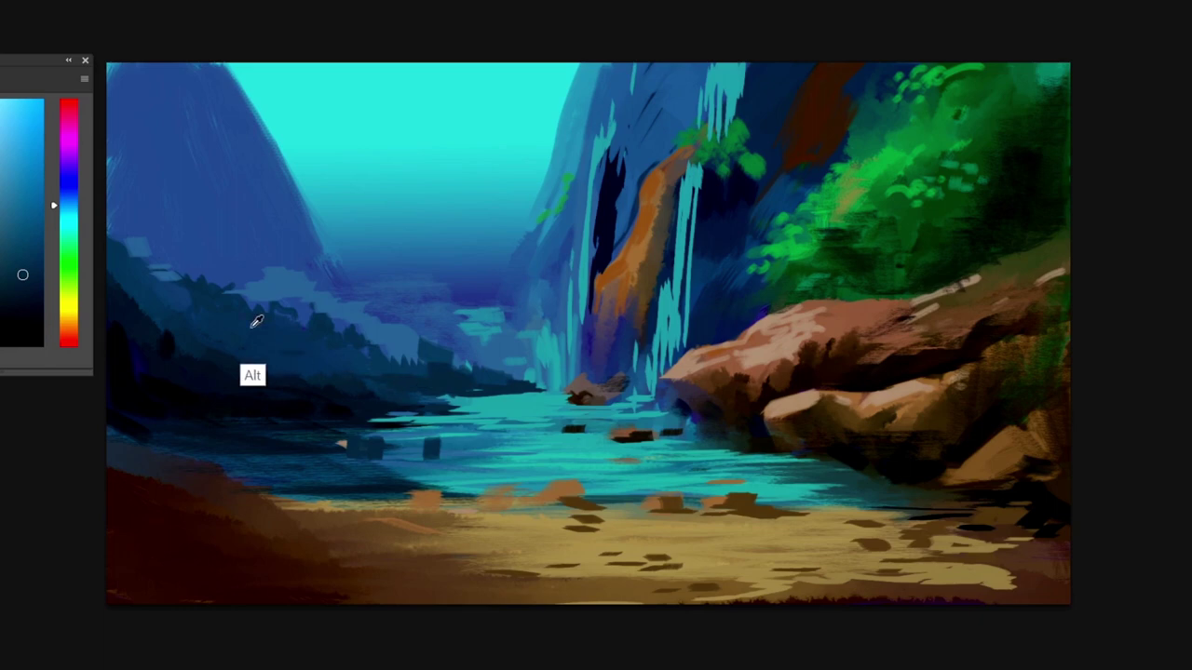
# Repaint the upper slope of the dark hill with a dark blue sampled from the hillside
pyautogui.keyDown('alt'); pyautogui.click(257, 321); pyautogui.keyUp('alt')
pyautogui.moveTo(112, 218)
pyautogui.mouseDown()
pyautogui.moveTo(165, 285)
pyautogui.moveTo(233, 306)
pyautogui.mouseUp()
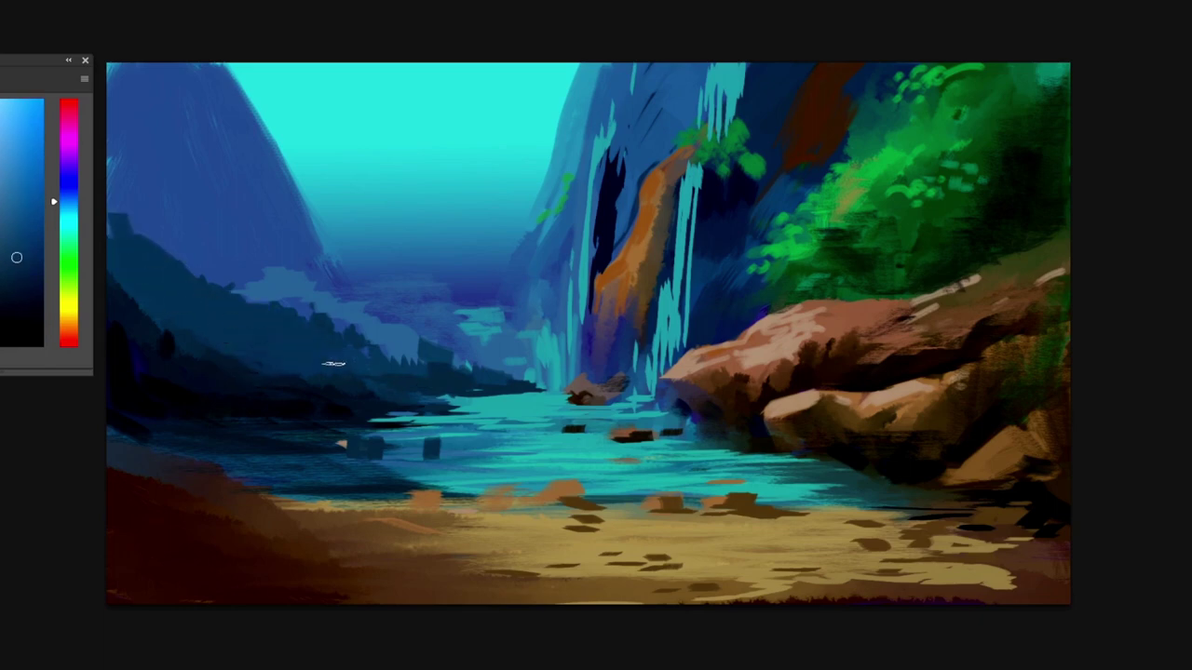
pyautogui.keyDown('alt'); pyautogui.click(289, 363); pyautogui.keyUp('alt')
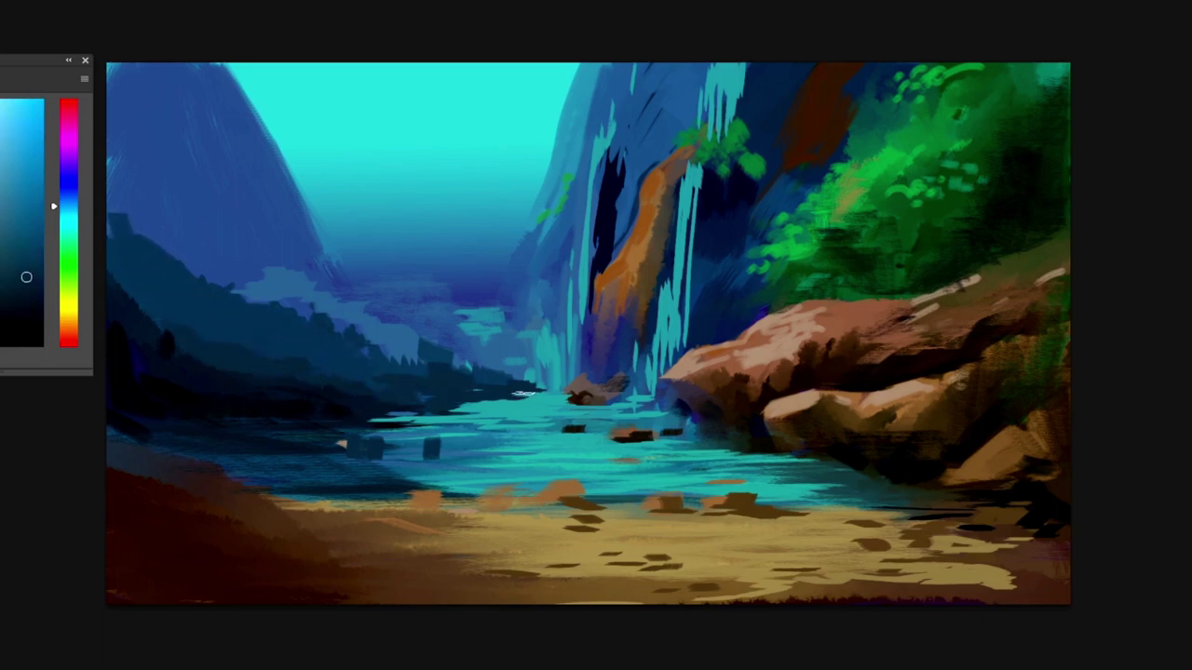
# Paint blocky brown and dark shadow strokes on the lower part of the orange-rimmed cliff with sampled colours
pyautogui.keyDown('alt'); pyautogui.click(644, 312); pyautogui.keyUp('alt')
pyautogui.moveTo(631, 303); pyautogui.dragTo(640, 352)
pyautogui.keyDown('alt'); pyautogui.click(653, 280); pyautogui.keyUp('alt')
pyautogui.moveTo(662, 278); pyautogui.dragTo(652, 314)
# Paint blocky green and blue patches on the shaded cliff below the hanging foliage and across the lower greenery
pyautogui.keyDown('alt'); pyautogui.click(725, 235); pyautogui.keyUp('alt')
pyautogui.moveTo(719, 218); pyautogui.dragTo(721, 270)
pyautogui.keyDown('alt'); pyautogui.click(725, 165); pyautogui.keyUp('alt')
pyautogui.moveTo(715, 178); pyautogui.dragTo(721, 268)
pyautogui.keyDown('alt'); pyautogui.click(734, 210); pyautogui.keyUp('alt')
pyautogui.keyDown('alt'); pyautogui.click(745, 256); pyautogui.keyUp('alt')
pyautogui.moveTo(749, 219); pyautogui.dragTo(729, 266)
pyautogui.moveTo(726, 294); pyautogui.dragTo(722, 320)
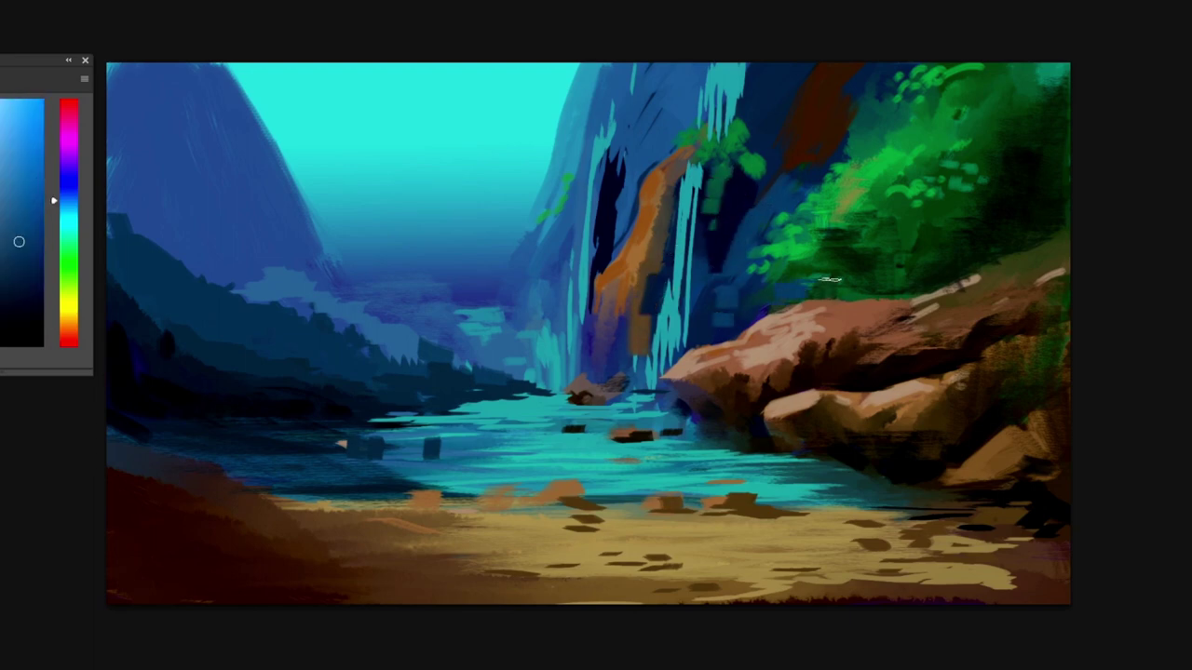
# Sample the ledge's reddish brown and paint light planes along the upper and lower rock ledges and a stone on the beach
pyautogui.keyDown('alt'); pyautogui.click(875, 338); pyautogui.keyUp('alt')
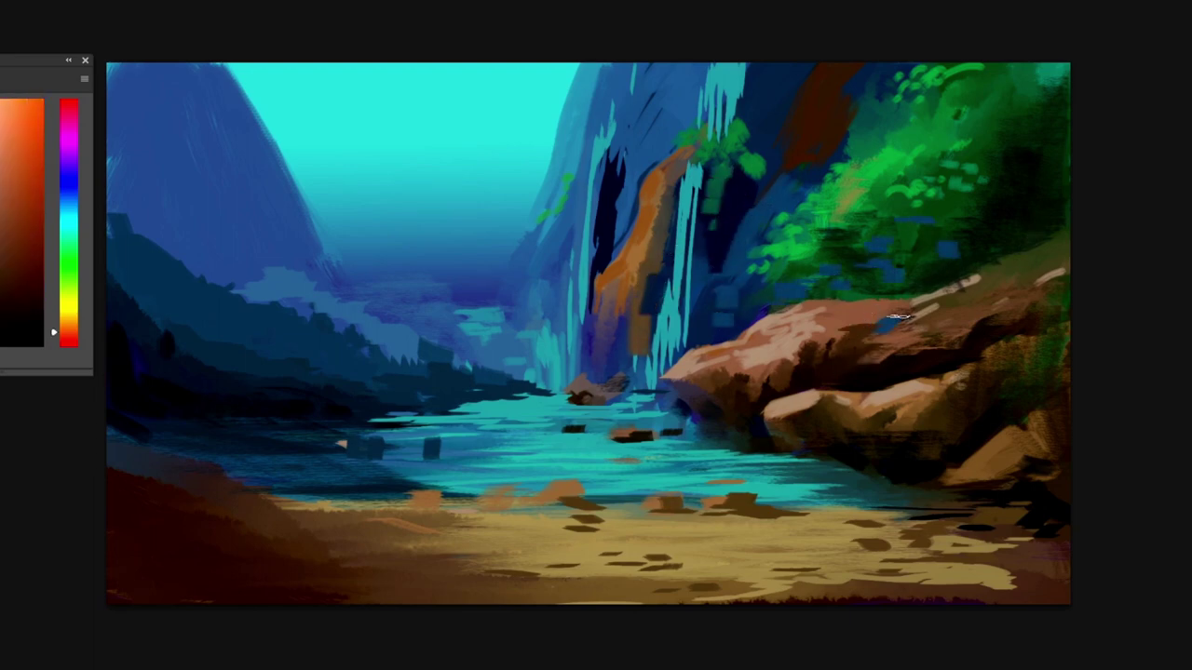
pyautogui.moveTo(877, 326); pyautogui.dragTo(1069, 240)
pyautogui.moveTo(1062, 343); pyautogui.dragTo(968, 365)
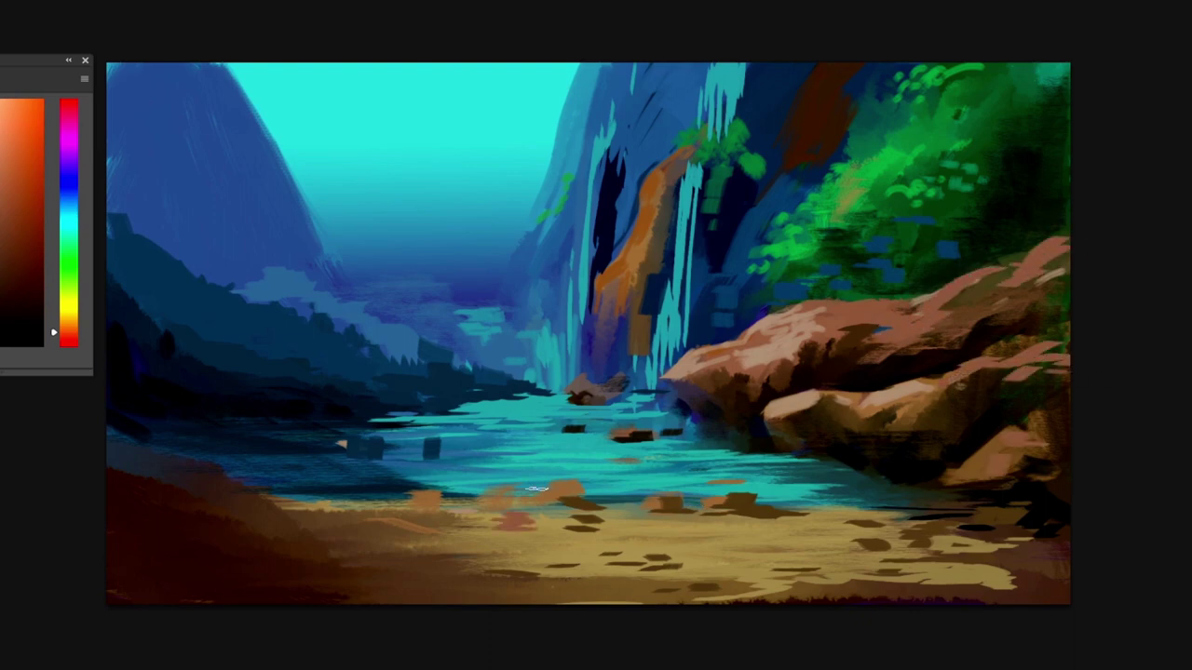
# Create a new layer, lasso a jagged palm-frond shape over the blue mountain's peak, fill it with black and deselect
pyautogui.hotkey('ctrl', 'shift', 'n')
pyautogui.press('Return')
pyautogui.moveTo(264, 144); pyautogui.dragTo(201, 67)
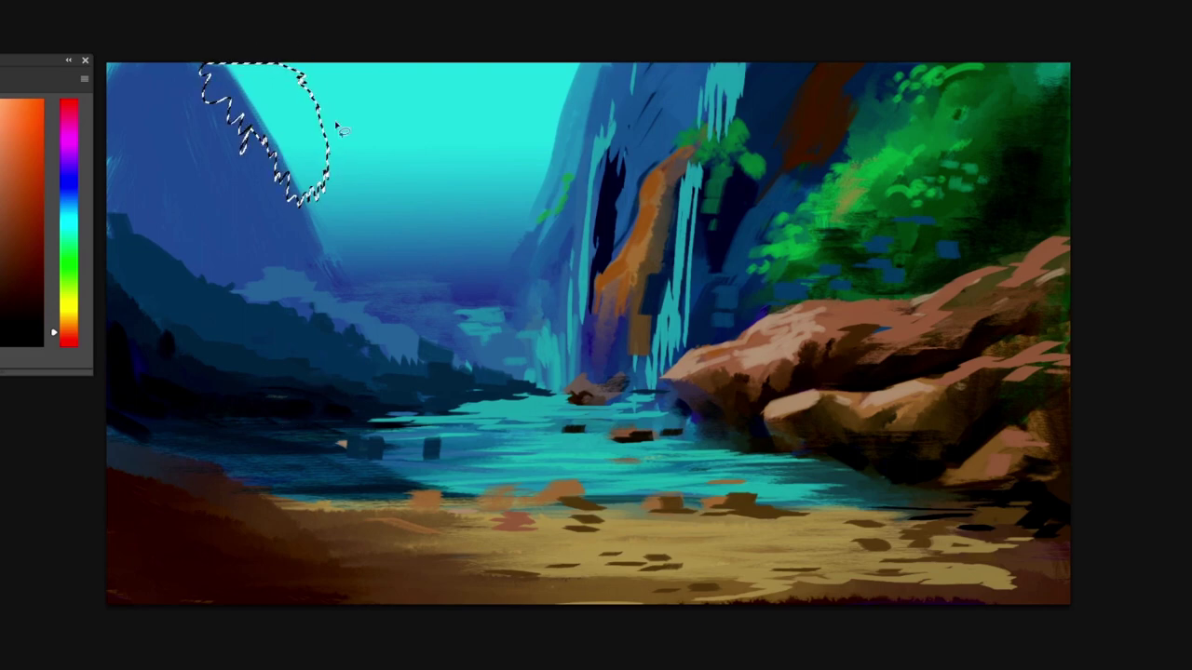
pyautogui.press('d')
pyautogui.hotkey('alt', 'BackSpace')
pyautogui.hotkey('ctrl', 'd')
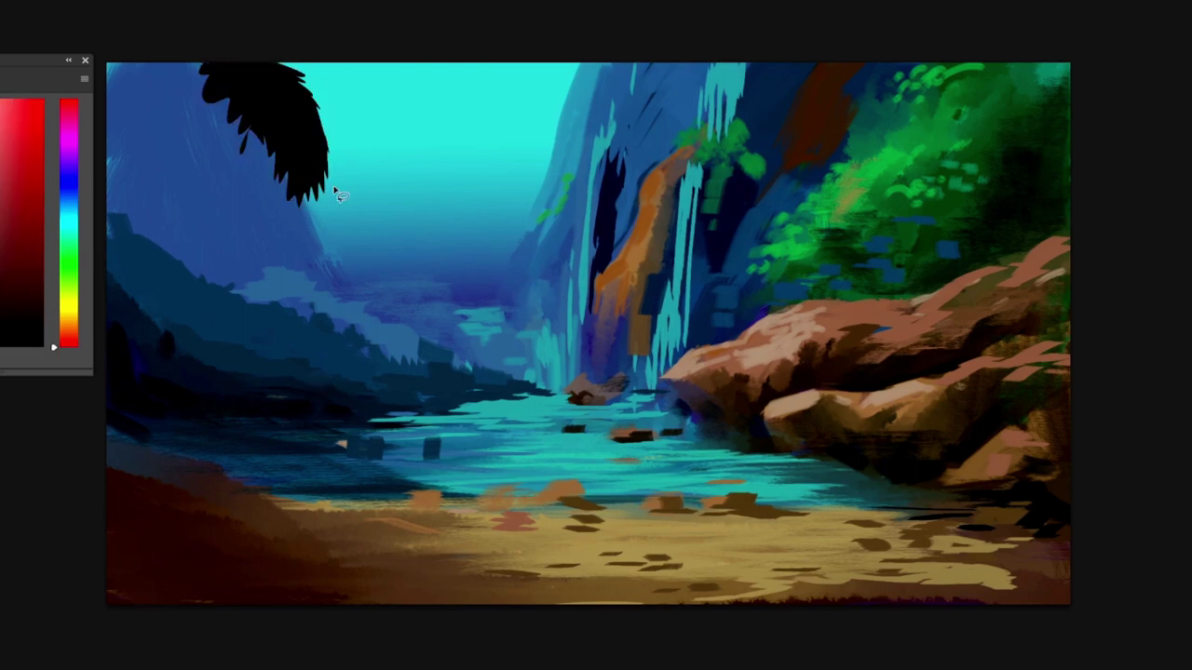
# Set the frond layer's opacity to 90%, then lasso a second jagged frond in the sky beside the first, fill it with black and deselect
pyautogui.press('9')
pyautogui.moveTo(310, 69); pyautogui.dragTo(420, 124)
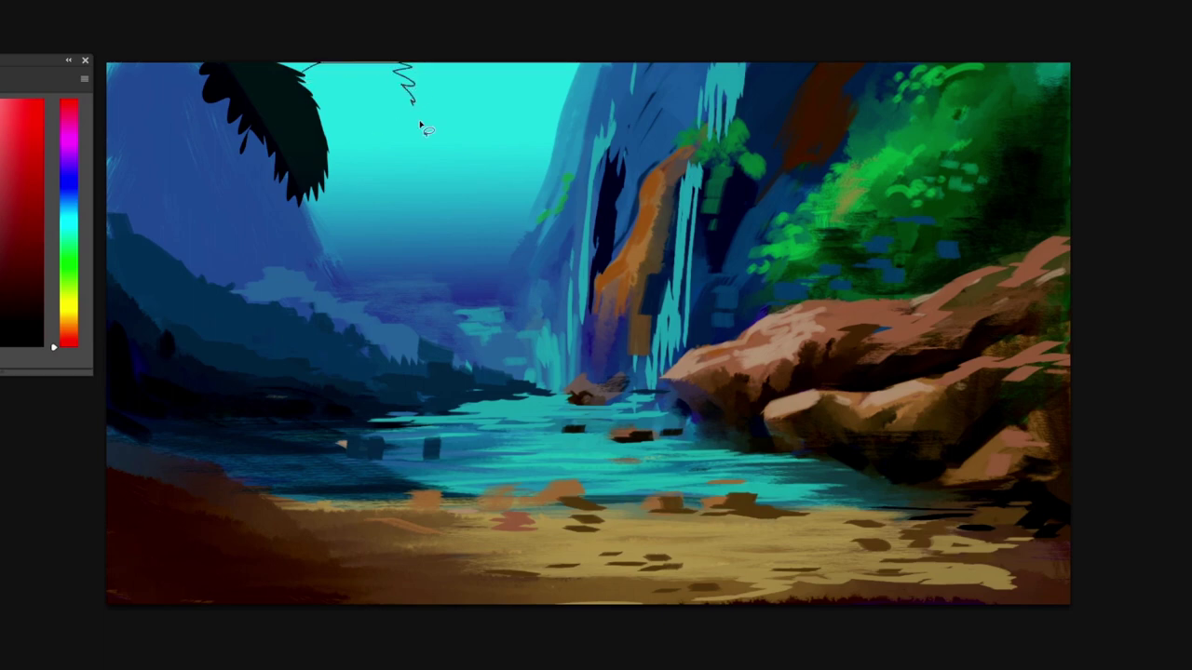
pyautogui.moveTo(389, 194); pyautogui.dragTo(313, 67)
pyautogui.hotkey('alt', 'BackSpace')
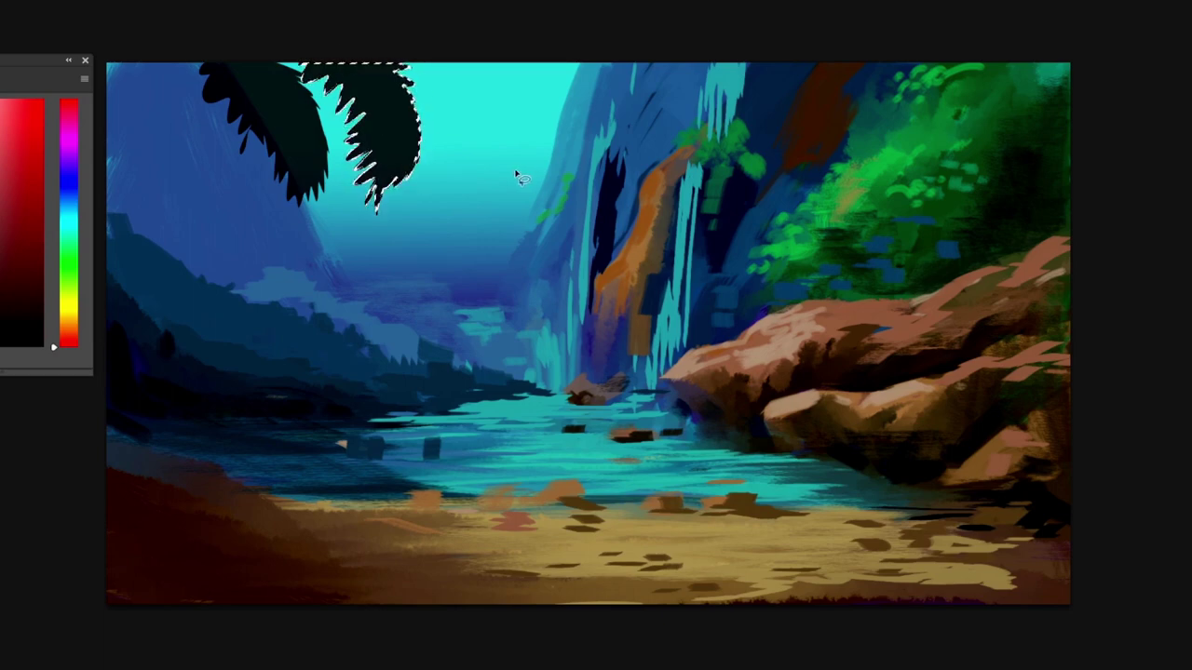
pyautogui.hotkey('ctrl', 'd')
# Lasso and fill more black palm fronds over the blue mountain and out to the canvas corner, deselecting after each fill
pyautogui.moveTo(178, 89)
pyautogui.mouseDown()
pyautogui.moveTo(182, 216)
pyautogui.moveTo(233, 271)
pyautogui.moveTo(195, 71)
pyautogui.mouseUp()
pyautogui.hotkey('alt', 'BackSpace')
pyautogui.hotkey('ctrl', 'd')
pyautogui.moveTo(259, 155); pyautogui.dragTo(259, 198)
pyautogui.hotkey('ctrl', 'BackSpace')
pyautogui.hotkey('ctrl', 'd')
pyautogui.moveTo(147, 62)
pyautogui.mouseDown()
pyautogui.moveTo(136, 135)
pyautogui.moveTo(166, 58)
pyautogui.mouseUp()
pyautogui.hotkey('alt', 'BackSpace')
pyautogui.hotkey('ctrl', 'd')
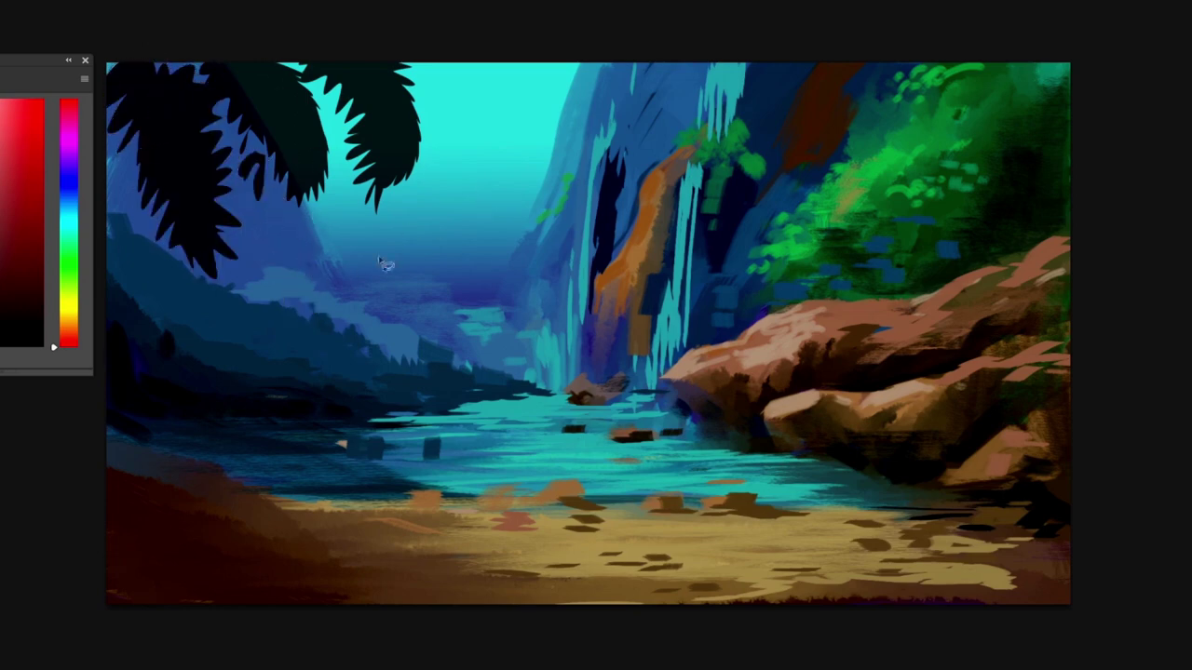
# Lasso a tall tapering palm trunk from the fronds down to the beach along the canvas edge, fill it with black and deselect
pyautogui.moveTo(159, 119)
pyautogui.mouseDown()
pyautogui.moveTo(136, 312)
pyautogui.moveTo(122, 234)
pyautogui.moveTo(157, 123)
pyautogui.mouseUp()
pyautogui.hotkey('alt', 'BackSpace')
pyautogui.hotkey('ctrl', 'd')
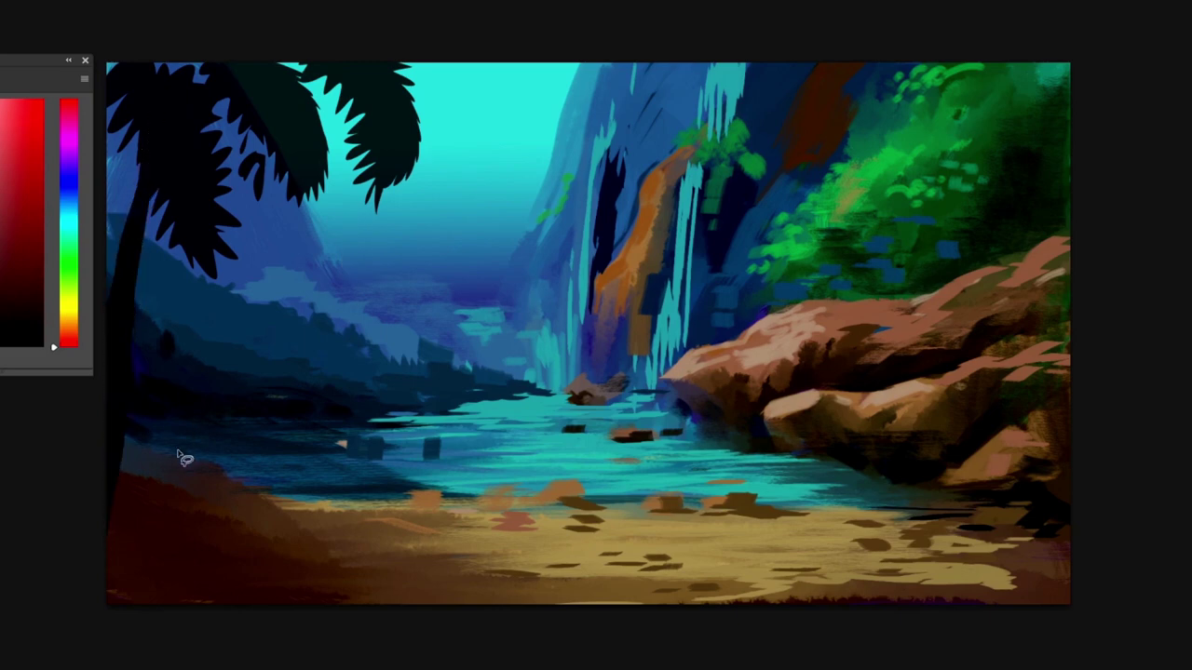
# Lasso and fill a thin forked black trunk below the hanging frond, plus slender grass blades beside the palm trunk
pyautogui.moveTo(211, 253)
pyautogui.mouseDown()
pyautogui.moveTo(192, 468)
pyautogui.moveTo(211, 260)
pyautogui.mouseUp()
pyautogui.hotkey('ctrl', 'BackSpace')
pyautogui.hotkey('ctrl', 'd')
pyautogui.moveTo(186, 389)
pyautogui.mouseDown()
pyautogui.moveTo(244, 285)
pyautogui.moveTo(201, 369)
pyautogui.mouseUp()
pyautogui.hotkey('ctrl', 'BackSpace')
pyautogui.hotkey('ctrl', 'd')
pyautogui.moveTo(115, 593)
pyautogui.mouseDown()
pyautogui.moveTo(155, 375)
pyautogui.moveTo(118, 590)
pyautogui.moveTo(119, 456)
pyautogui.mouseUp()
pyautogui.hotkey('ctrl', 'BackSpace')
pyautogui.hotkey('alt', 'BackSpace')
pyautogui.hotkey('ctrl', 'd')
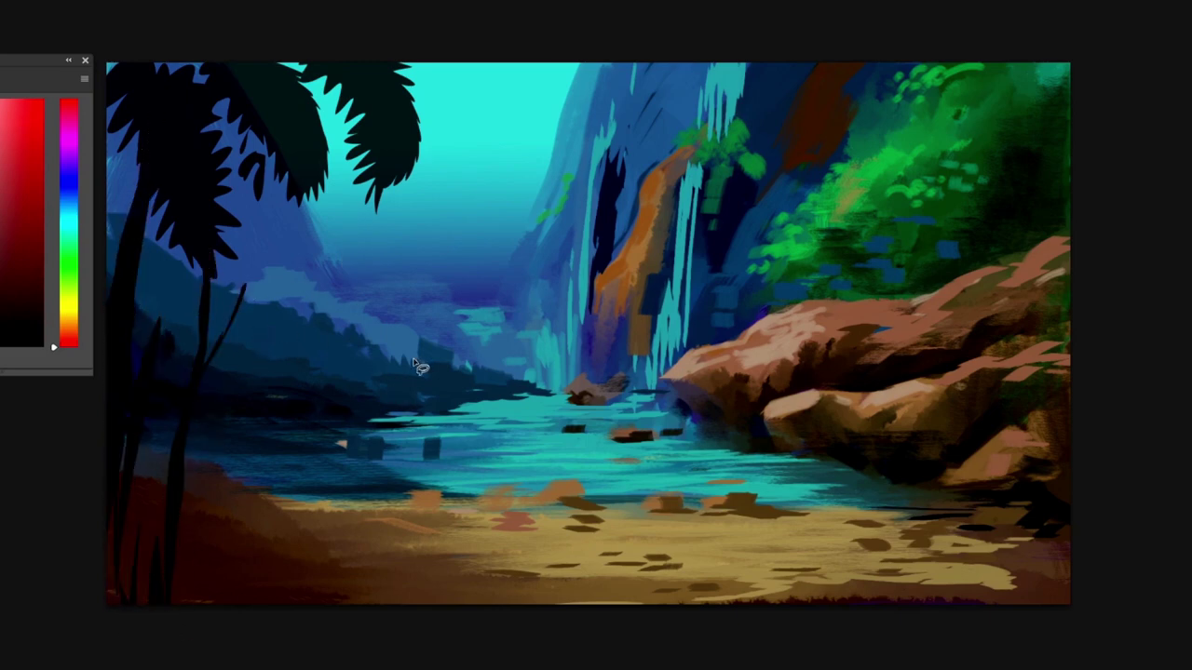
# Paint dark blocks between the trunk bases with a sampled colour, and dark reddish brown strokes over the surrounding shore bank
pyautogui.keyDown('alt'); pyautogui.click(155, 564); pyautogui.keyUp('alt')
pyautogui.moveTo(151, 540); pyautogui.dragTo(150, 601)
pyautogui.moveTo(118, 607); pyautogui.dragTo(118, 518)
pyautogui.keyDown('alt'); pyautogui.click(194, 539); pyautogui.keyUp('alt')
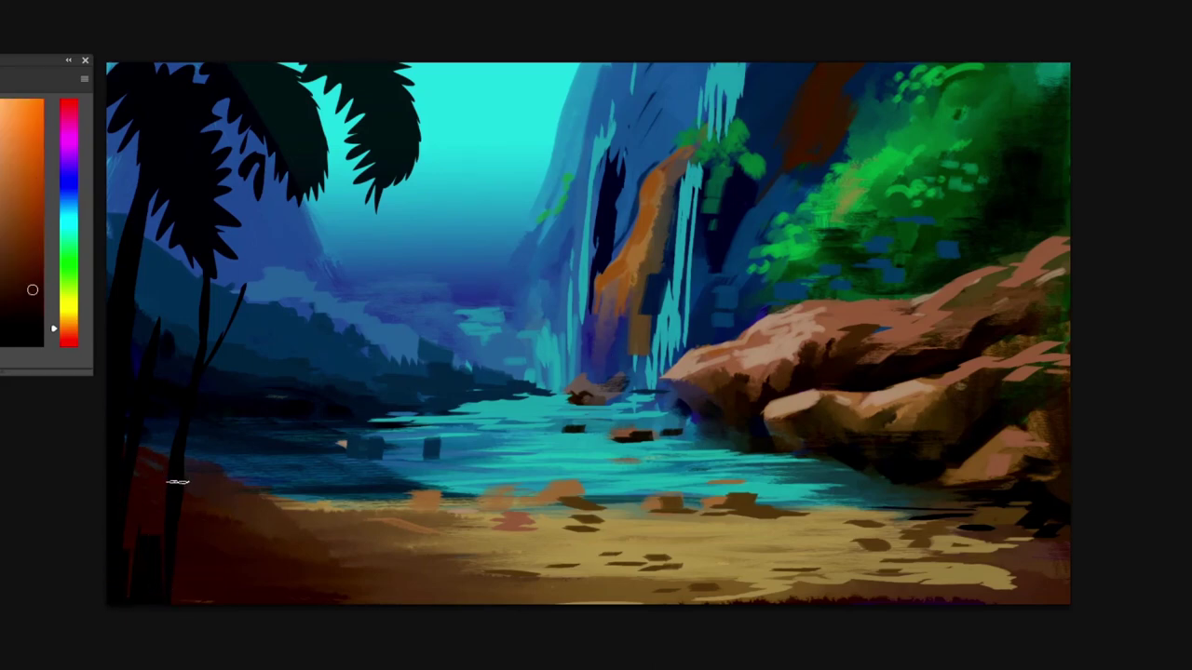
pyautogui.moveTo(132, 455)
pyautogui.mouseDown()
pyautogui.moveTo(306, 551)
pyautogui.moveTo(322, 604)
pyautogui.moveTo(241, 568)
pyautogui.mouseUp()
# Shift the paint colour to a very dark blue and cover the bank under the palms, extending ragged shadows onto the sand
pyautogui.moveTo(74, 321)
pyautogui.mouseDown()
pyautogui.moveTo(76, 202)
pyautogui.moveTo(84, 333)
pyautogui.moveTo(81, 211)
pyautogui.mouseUp()
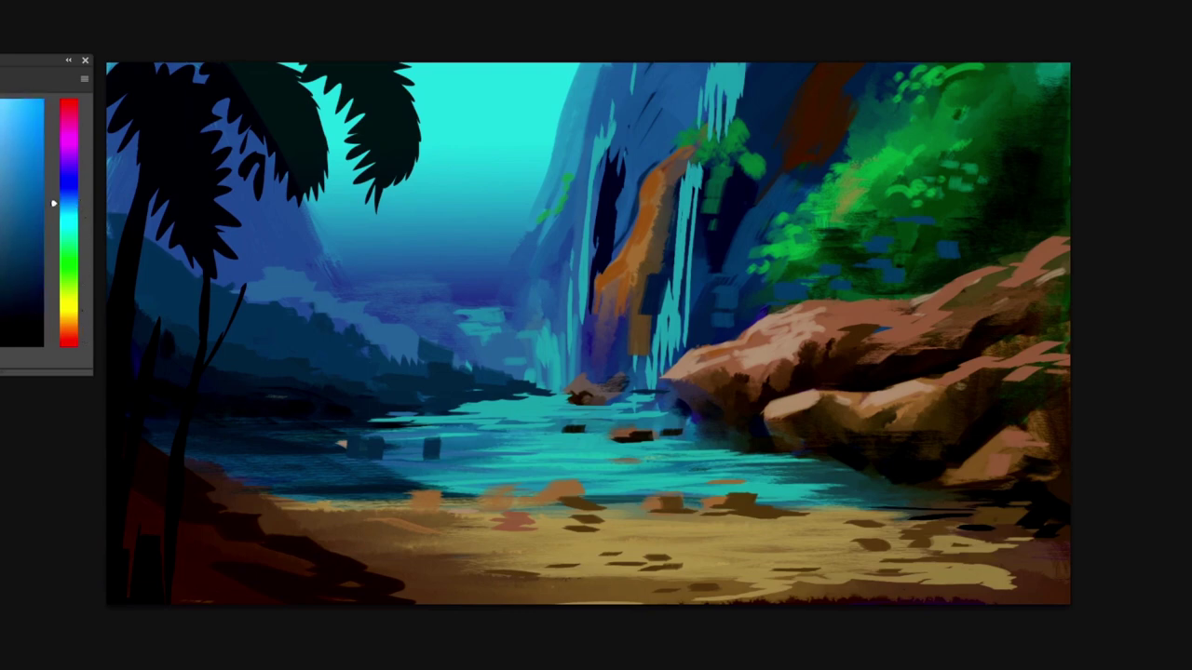
pyautogui.moveTo(151, 475)
pyautogui.mouseDown()
pyautogui.moveTo(313, 570)
pyautogui.moveTo(142, 591)
pyautogui.mouseUp()
pyautogui.click(12, 311)
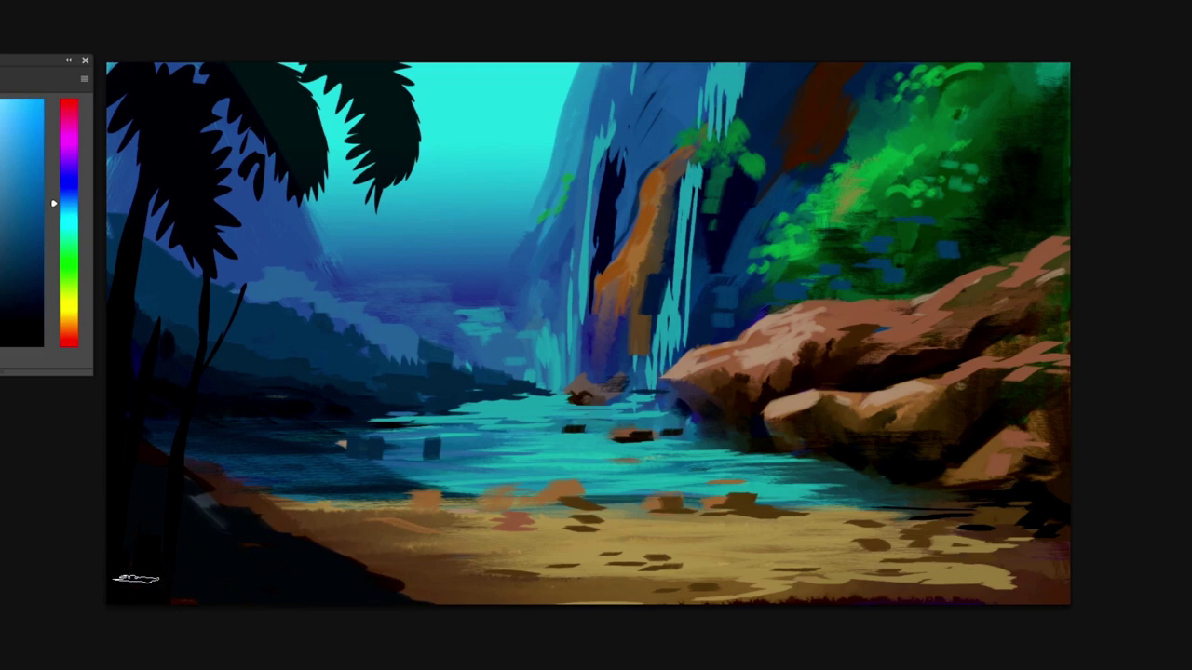
pyautogui.moveTo(381, 575)
pyautogui.mouseDown()
pyautogui.moveTo(465, 586)
pyautogui.moveTo(399, 533)
pyautogui.moveTo(334, 542)
pyautogui.mouseUp()
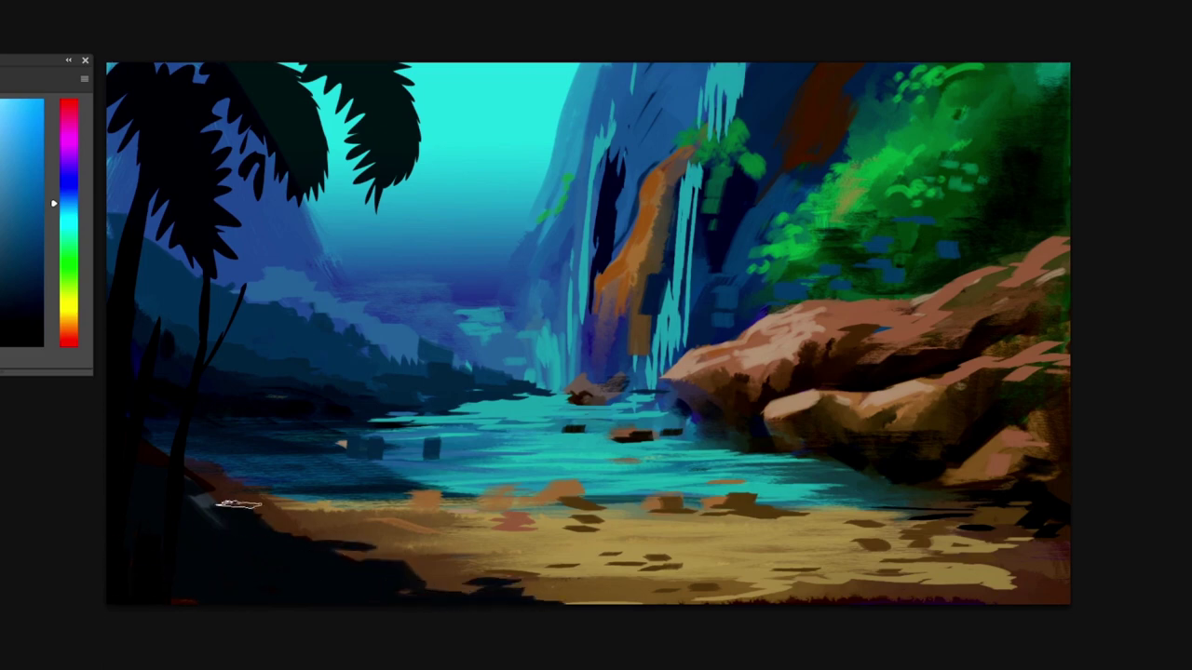
pyautogui.moveTo(208, 465); pyautogui.dragTo(221, 477)
pyautogui.moveTo(239, 504); pyautogui.dragTo(240, 514)
# Rotate the brush tip to follow the slope, paint dark grey rock planes along the bank's edge and darken its base with sampled tones
pyautogui.press('F5')
pyautogui.click(531, 443)
pyautogui.press('F5')
pyautogui.moveTo(156, 449)
pyautogui.mouseDown()
pyautogui.moveTo(217, 497)
pyautogui.moveTo(294, 521)
pyautogui.moveTo(302, 558)
pyautogui.mouseUp()
pyautogui.moveTo(353, 571); pyautogui.dragTo(363, 574)
pyautogui.keyDown('alt'); pyautogui.click(269, 553); pyautogui.keyUp('alt')
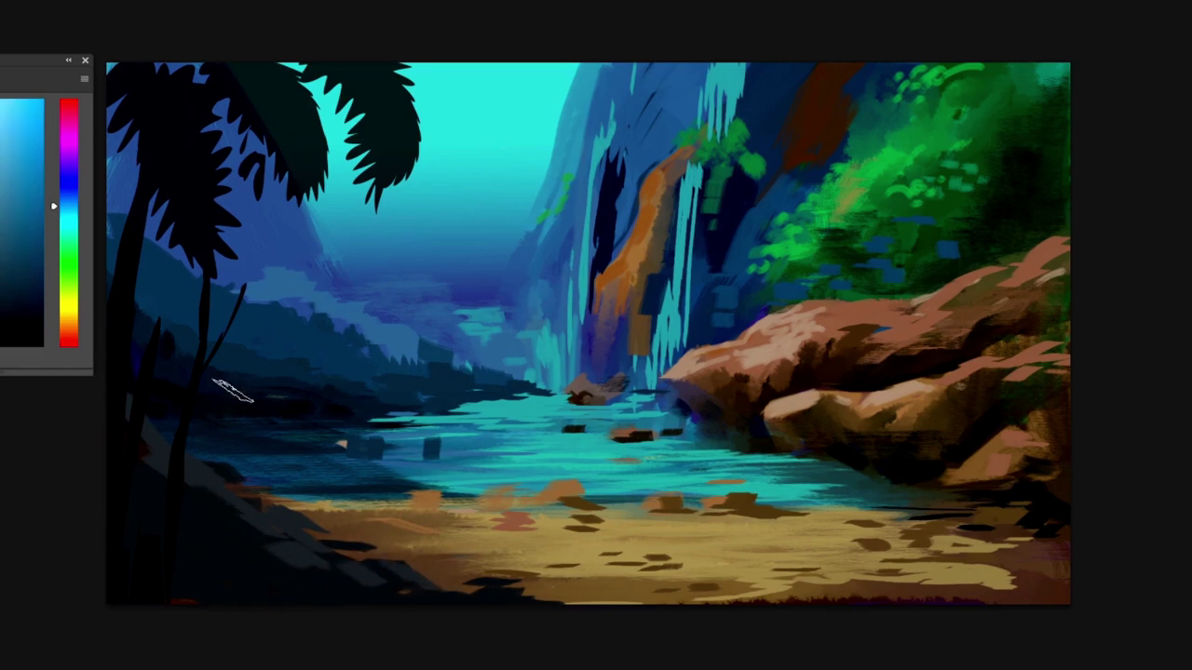
pyautogui.keyDown('alt'); pyautogui.click(216, 467); pyautogui.keyUp('alt')
pyautogui.moveTo(140, 517); pyautogui.dragTo(182, 587)
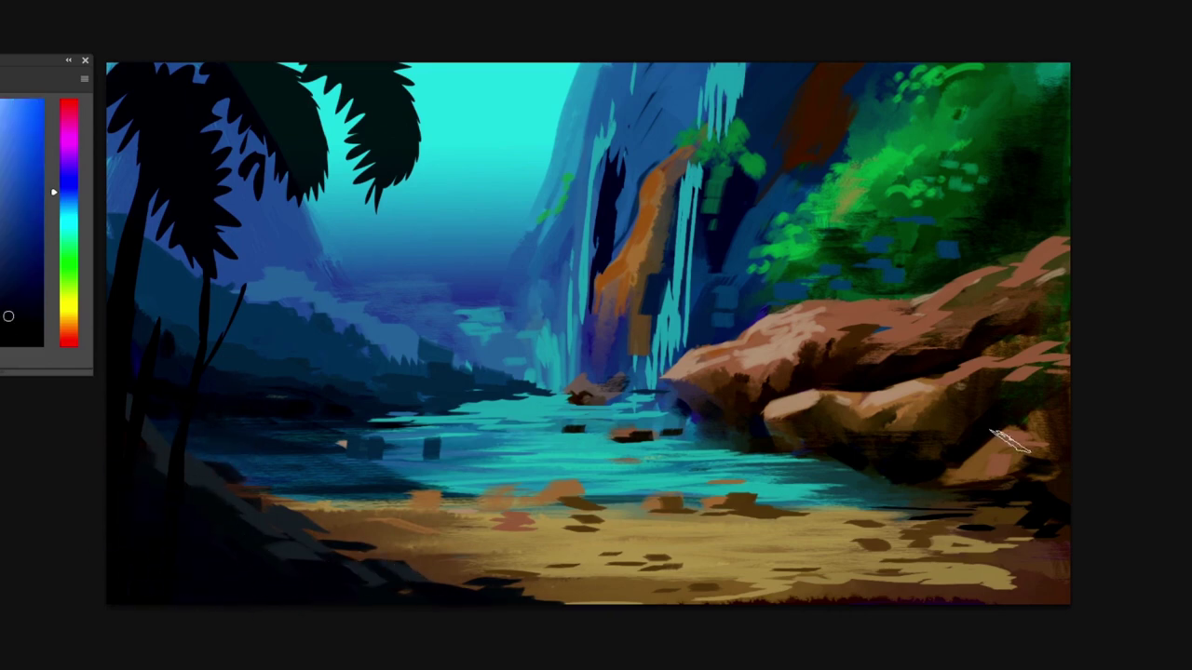
# Adjust the brush tip, paint sampled brown over the beach corner below the big rocks and cover a dark block in the water with blue
pyautogui.press('F5')
pyautogui.press('F5')
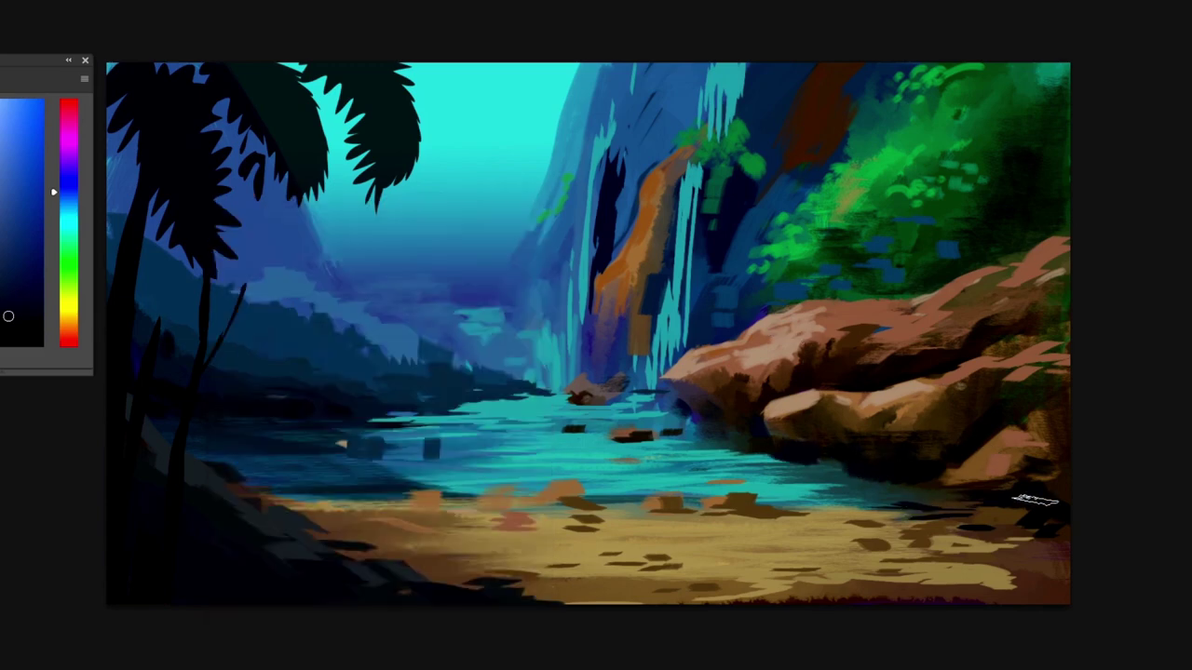
pyautogui.keyDown('alt'); pyautogui.click(1039, 598); pyautogui.keyUp('alt')
pyautogui.moveTo(1052, 531)
pyautogui.mouseDown()
pyautogui.moveTo(1024, 500)
pyautogui.moveTo(1048, 577)
pyautogui.moveTo(818, 602)
pyautogui.mouseUp()
pyautogui.keyDown('alt'); pyautogui.click(351, 457); pyautogui.keyUp('alt')
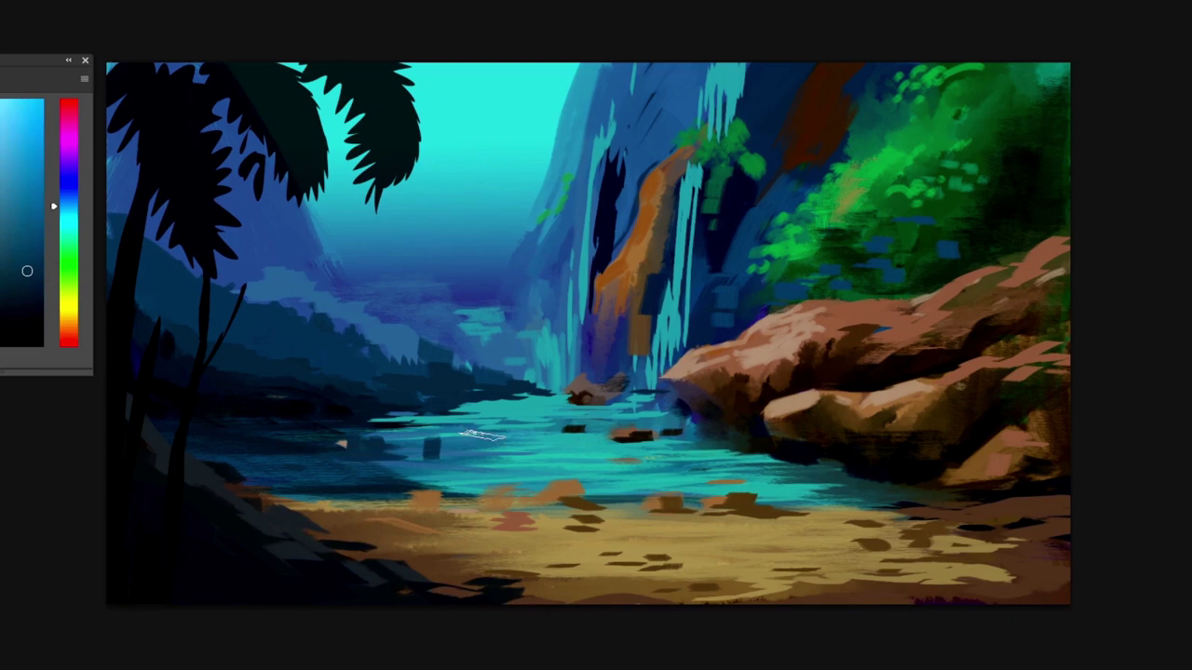
# Sample the cliff's orange, adjust the brush tip and paint light tan highlights along the orange cliff's lit edge
pyautogui.keyDown('alt'); pyautogui.click(646, 229); pyautogui.keyUp('alt')
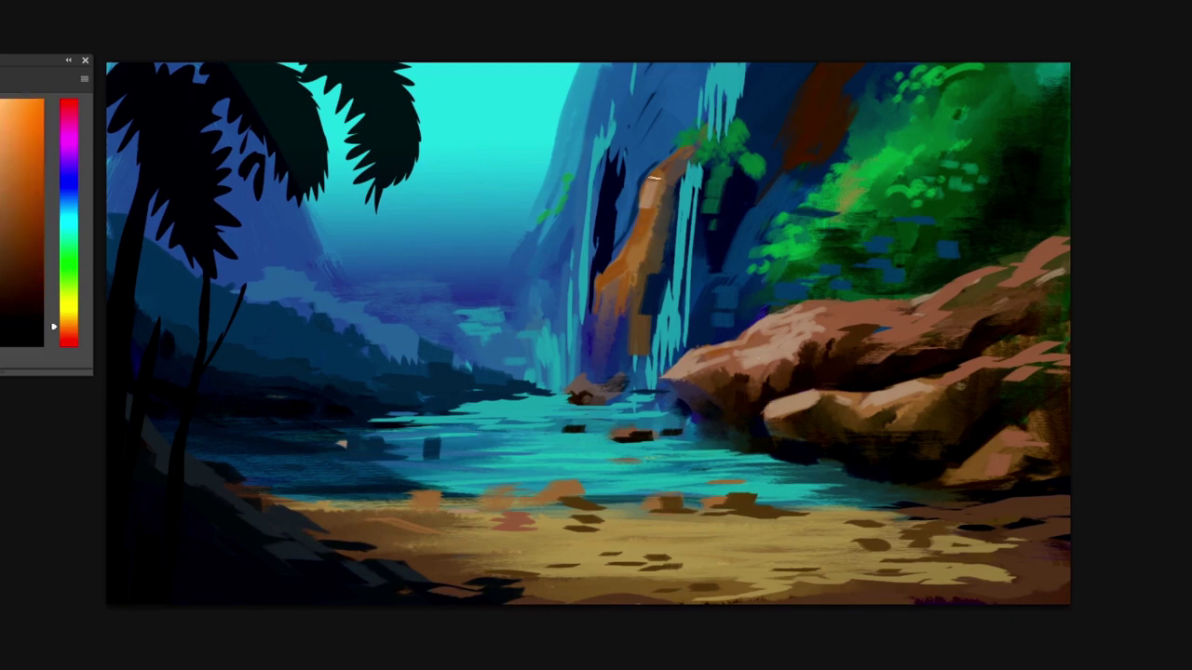
pyautogui.press('F5')
pyautogui.press('F5')
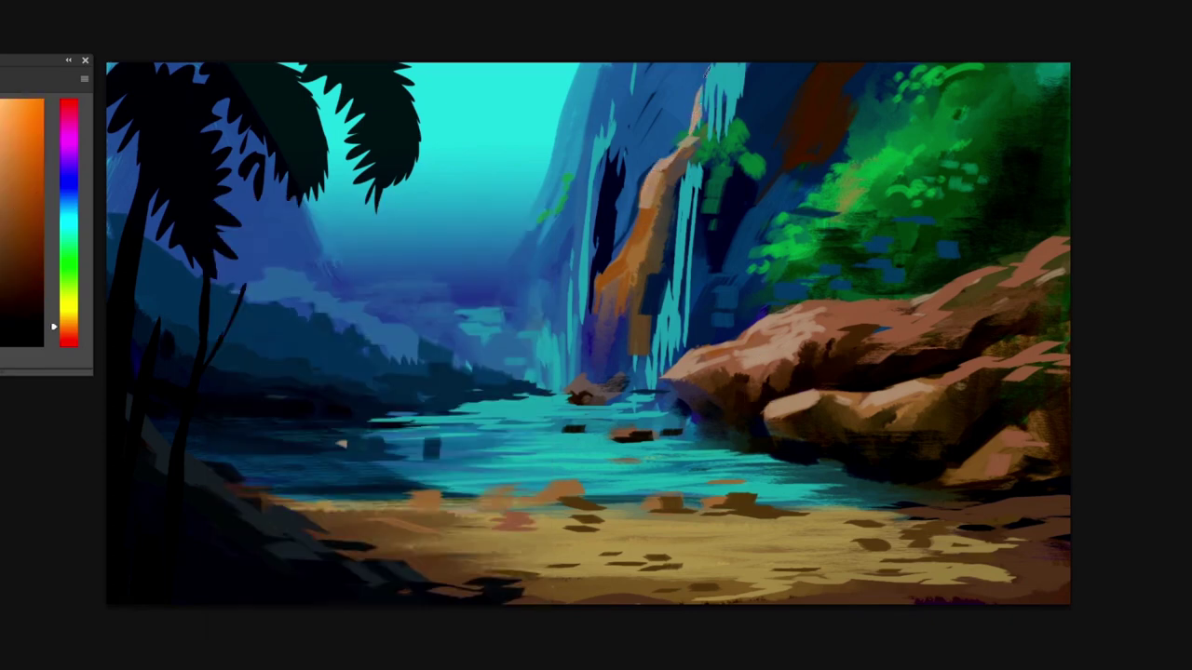
# Sample the rock's reddish brown and paint streaks down the cliff's foot, beside the waterfall, and a flat stone on the far shore
pyautogui.keyDown('alt'); pyautogui.click(722, 377); pyautogui.keyUp('alt')
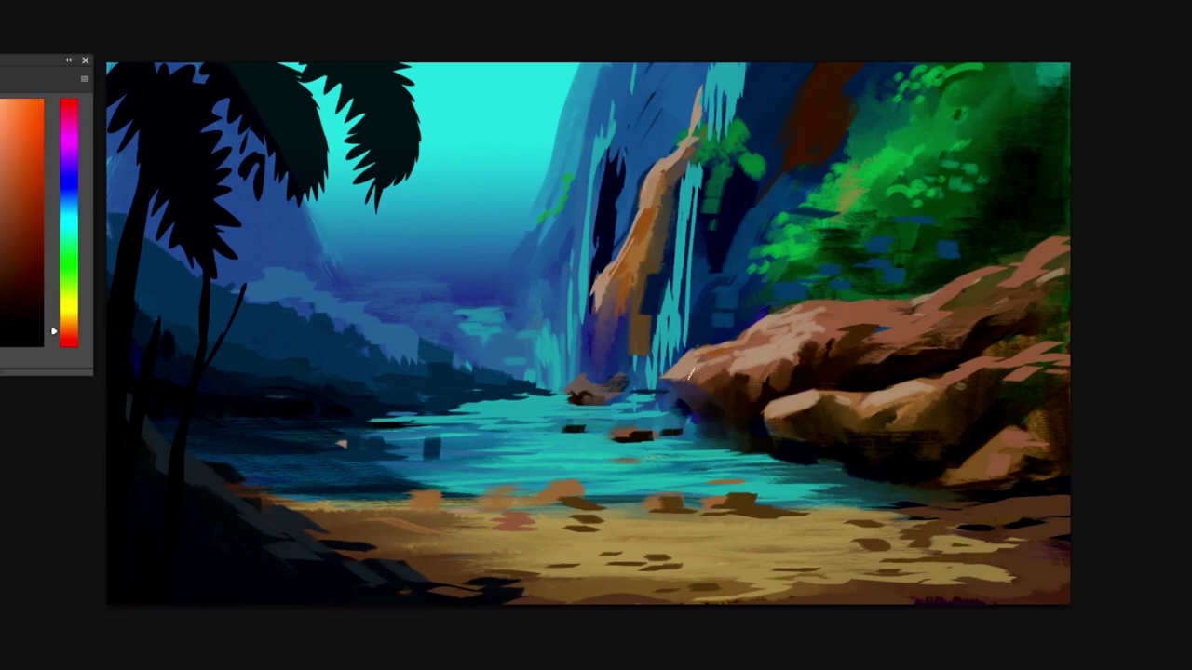
pyautogui.moveTo(613, 386); pyautogui.dragTo(606, 342)
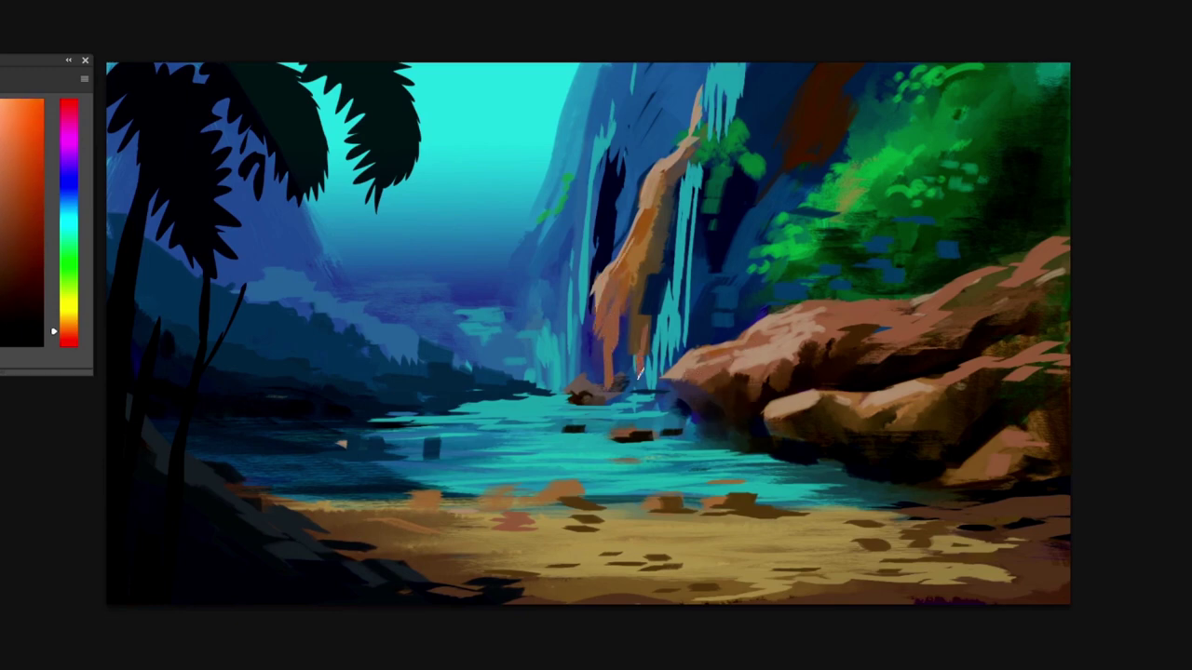
pyautogui.moveTo(696, 341); pyautogui.dragTo(693, 271)
pyautogui.moveTo(417, 402); pyautogui.dragTo(473, 403)
# Shade the rock tip and the beach stones with sampled browns, rotate the brush tip and dab small dark pebbles on the sand
pyautogui.keyDown('alt'); pyautogui.click(667, 392); pyautogui.keyUp('alt')
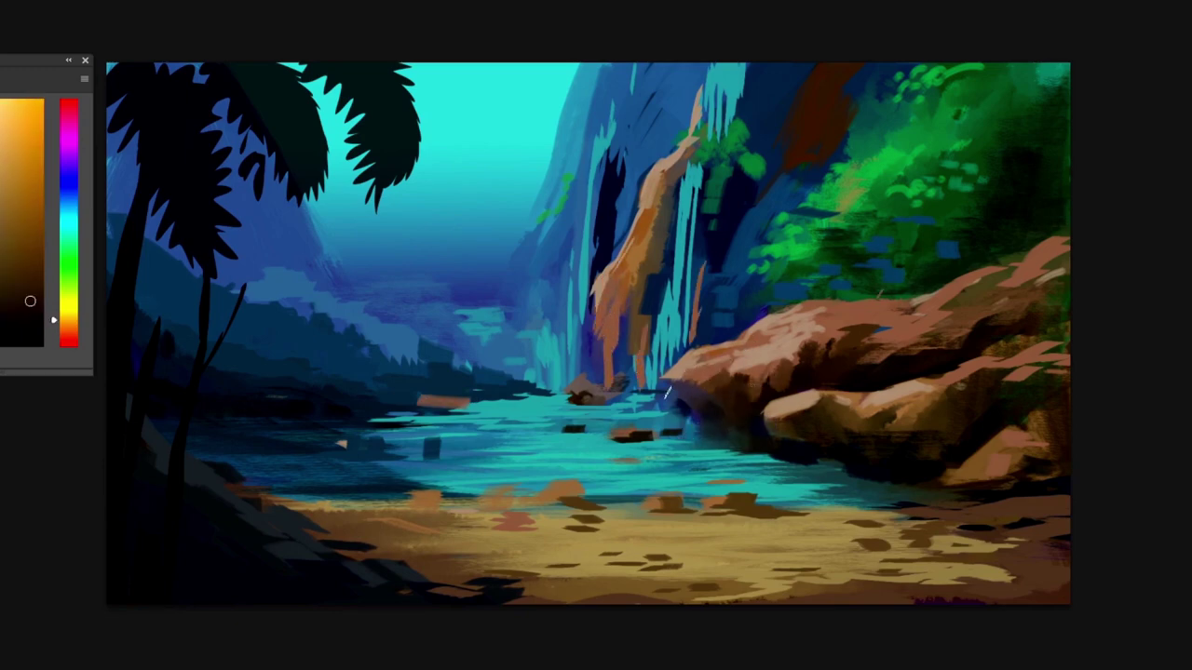
pyautogui.keyDown('alt'); pyautogui.click(751, 498); pyautogui.keyUp('alt')
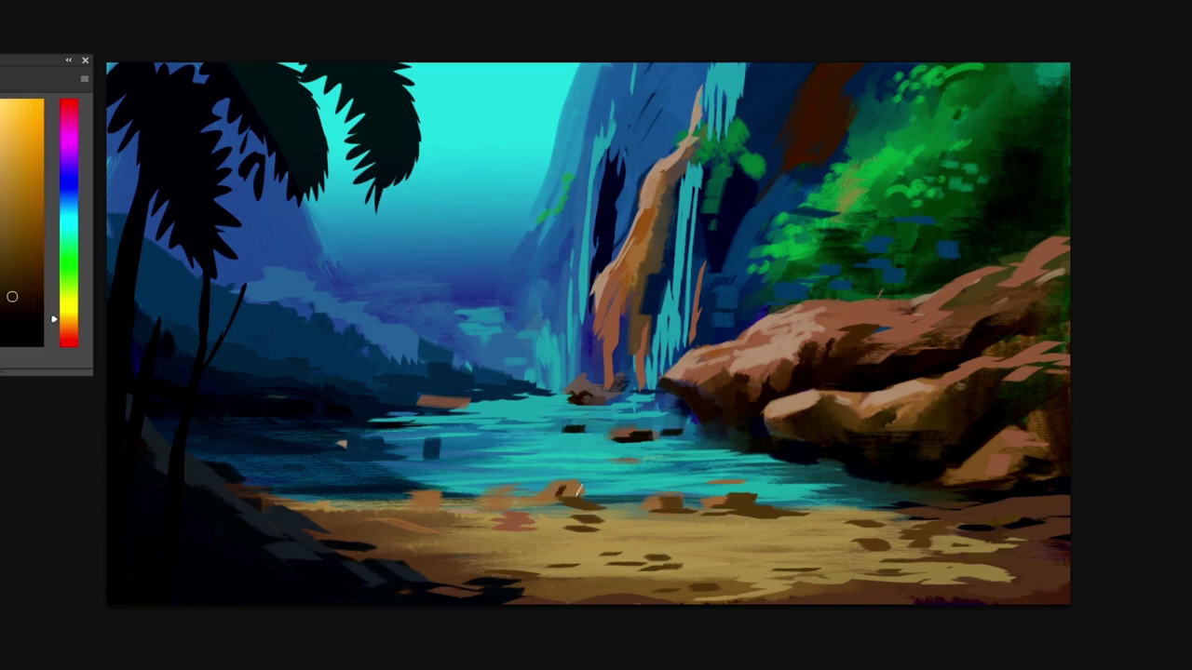
pyautogui.press('F5')
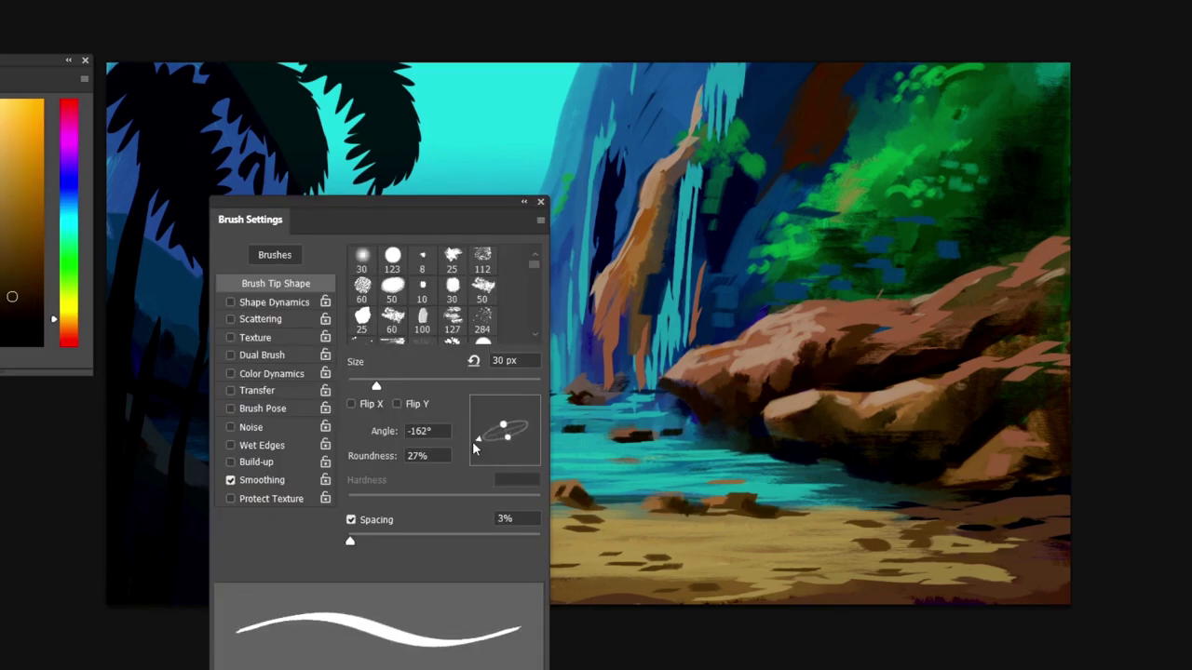
pyautogui.press('F5')
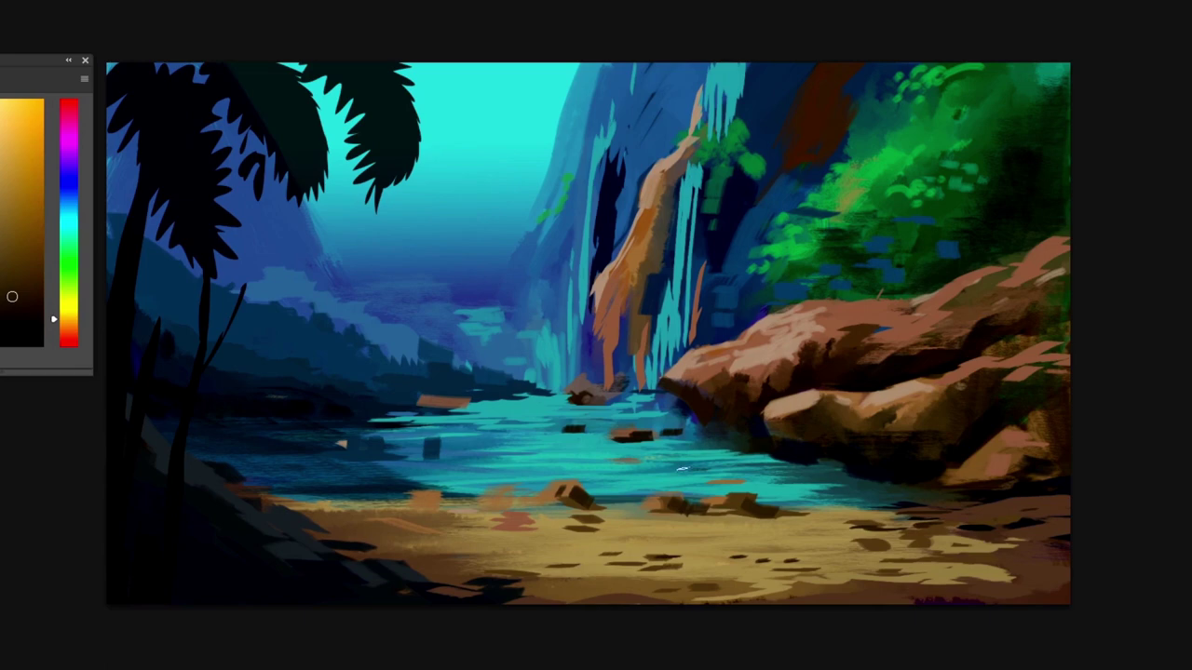
# Bring back the panels, give the Smudge tool the textured 112 px brush tip and smudge the waterfalls downward
pyautogui.press('f')
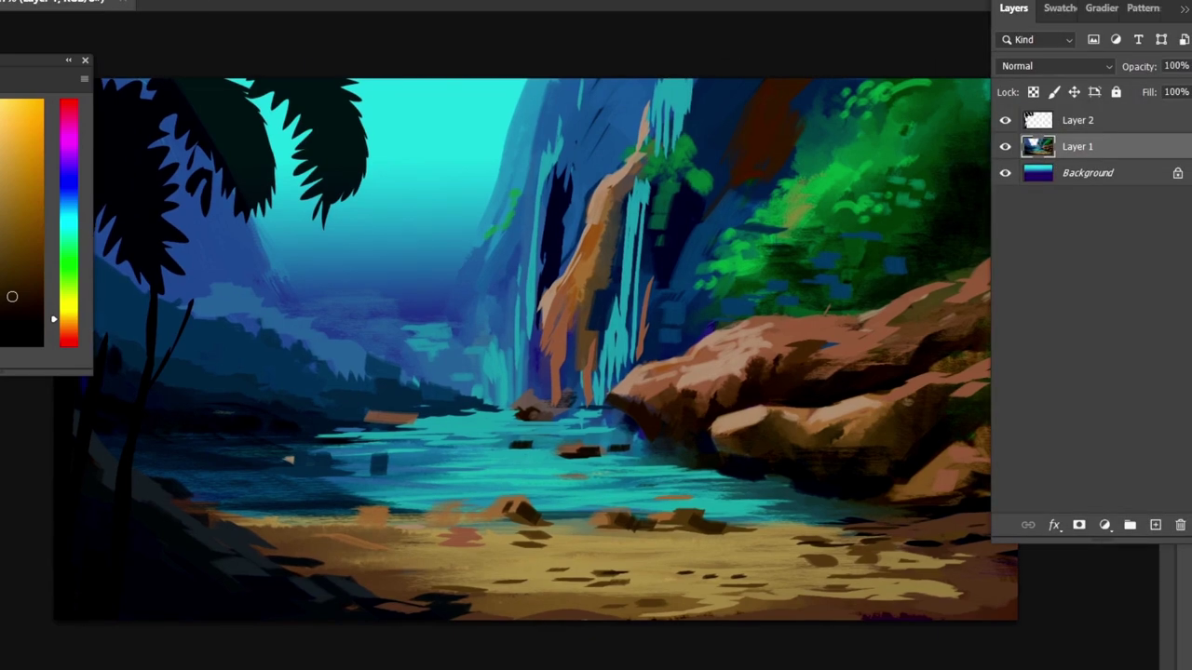
pyautogui.press('F5')
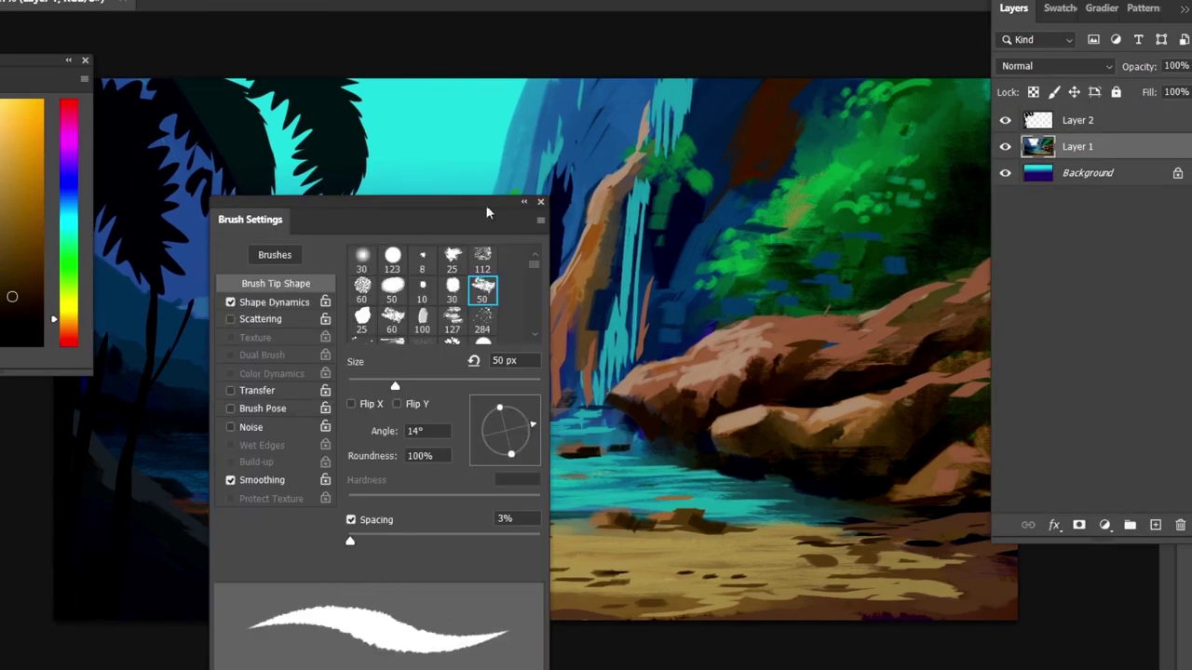
pyautogui.click(482, 258)
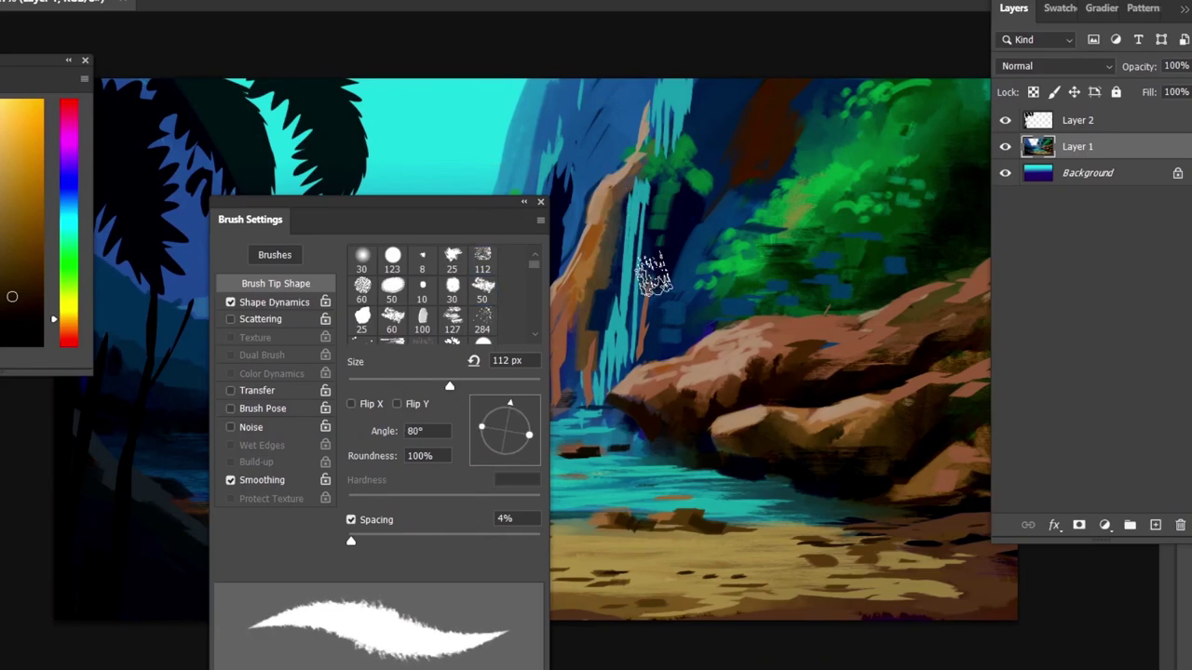
pyautogui.press('F5')
pyautogui.press('F5')
pyautogui.press('F5')
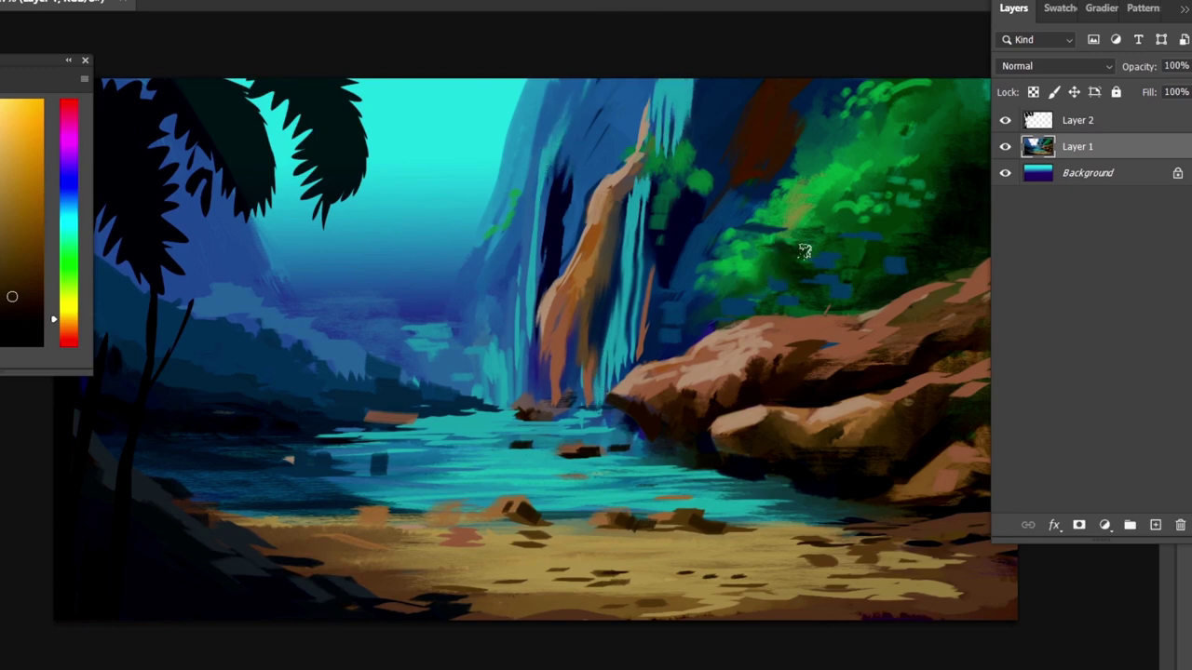
# Smudge the green foliage, brown rocks, water, misty far shore and dark bank to soften their blocky strokes
pyautogui.moveTo(804, 251)
pyautogui.mouseDown()
pyautogui.moveTo(891, 176)
pyautogui.moveTo(889, 97)
pyautogui.moveTo(880, 218)
pyautogui.mouseUp()
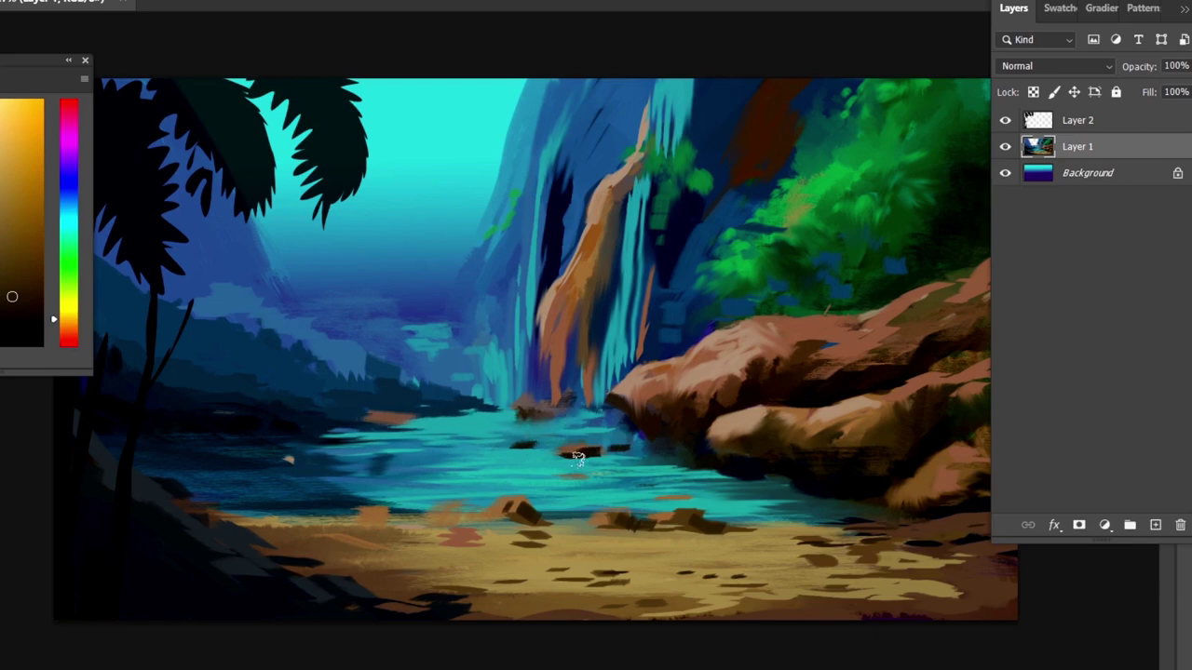
pyautogui.press('F5')
pyautogui.press('F5')
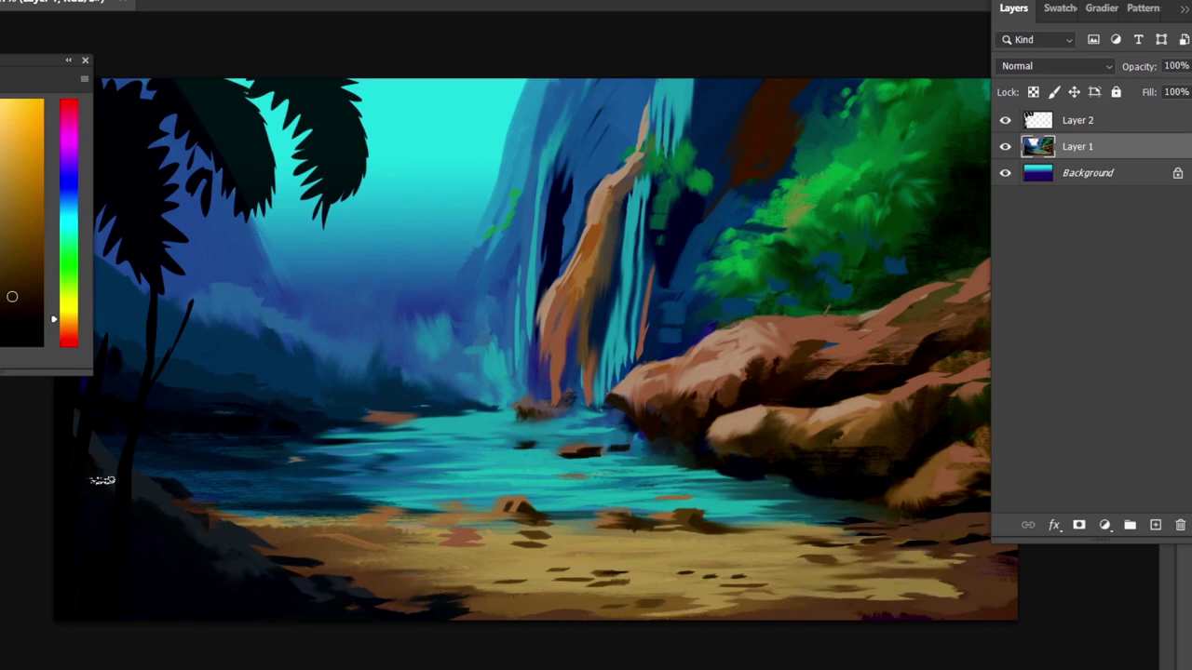
# Choose a dark brown and paint arching leafy strokes of a bush beside the palm trunks at the water's edge
pyautogui.click(22, 264)
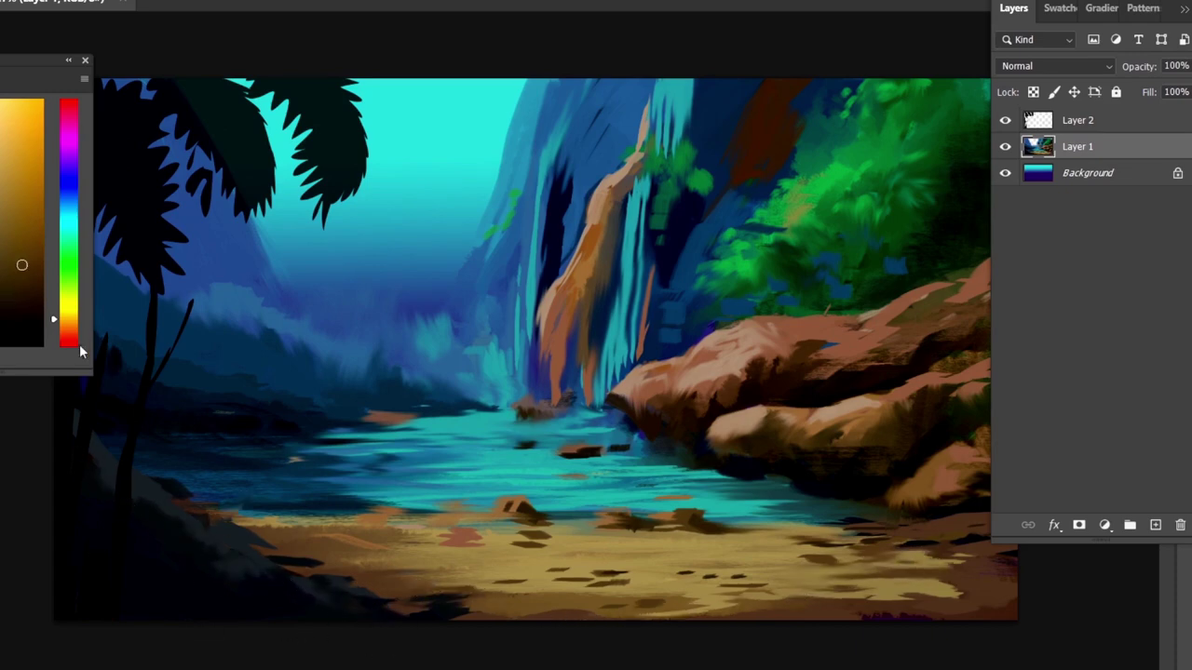
pyautogui.click(70, 328)
pyautogui.click(42, 207)
pyautogui.hotkey('ctrl', 'z')
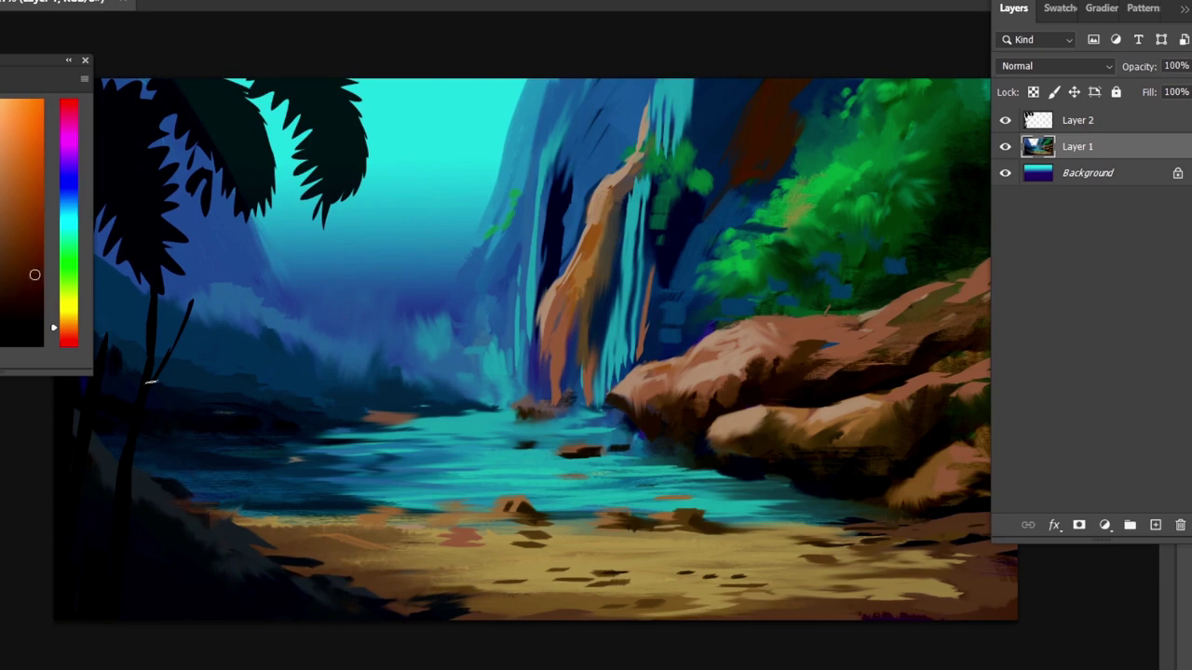
pyautogui.keyDown('alt'); pyautogui.click(220, 465); pyautogui.keyUp('alt')
pyautogui.moveTo(140, 489); pyautogui.dragTo(162, 469)
pyautogui.moveTo(177, 482); pyautogui.dragTo(238, 456)
pyautogui.moveTo(231, 475); pyautogui.dragTo(253, 479)
# Fill in the bush and the ground around the trunk bases with dark brown and near-black strokes across the bank
pyautogui.moveTo(204, 501); pyautogui.dragTo(242, 502)
pyautogui.moveTo(119, 440)
pyautogui.mouseDown()
pyautogui.moveTo(115, 490)
pyautogui.moveTo(99, 488)
pyautogui.mouseUp()
pyautogui.moveTo(157, 499); pyautogui.dragTo(175, 517)
pyautogui.moveTo(220, 555); pyautogui.dragTo(231, 546)
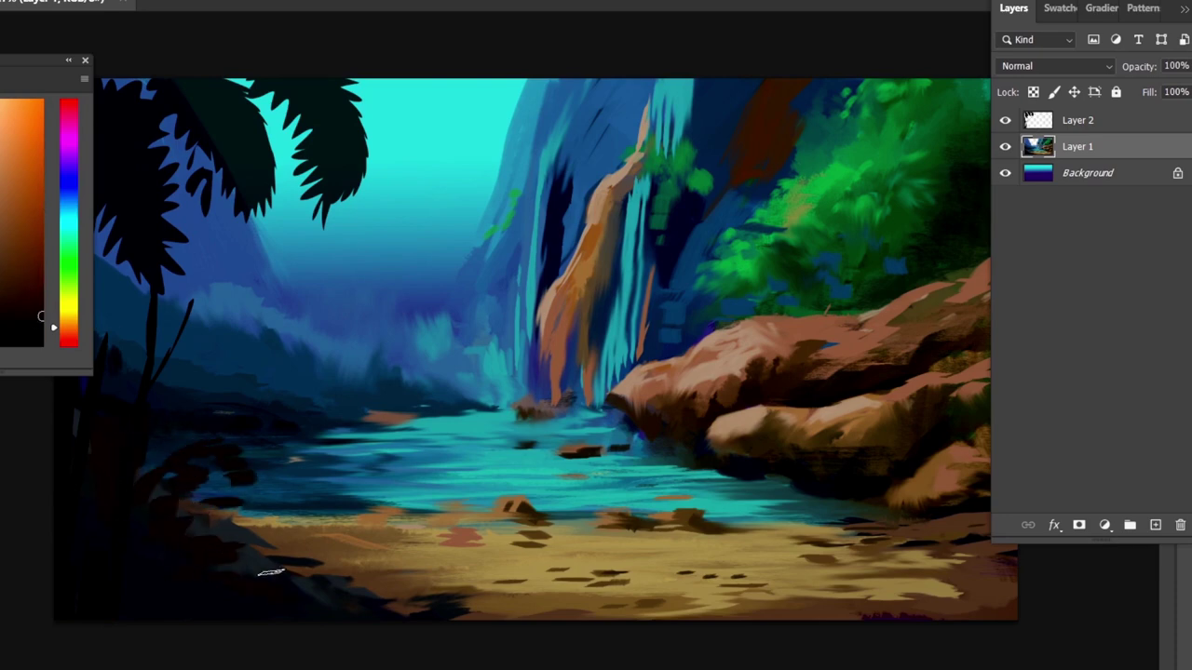
pyautogui.keyDown('alt'); pyautogui.click(132, 601); pyautogui.keyUp('alt')
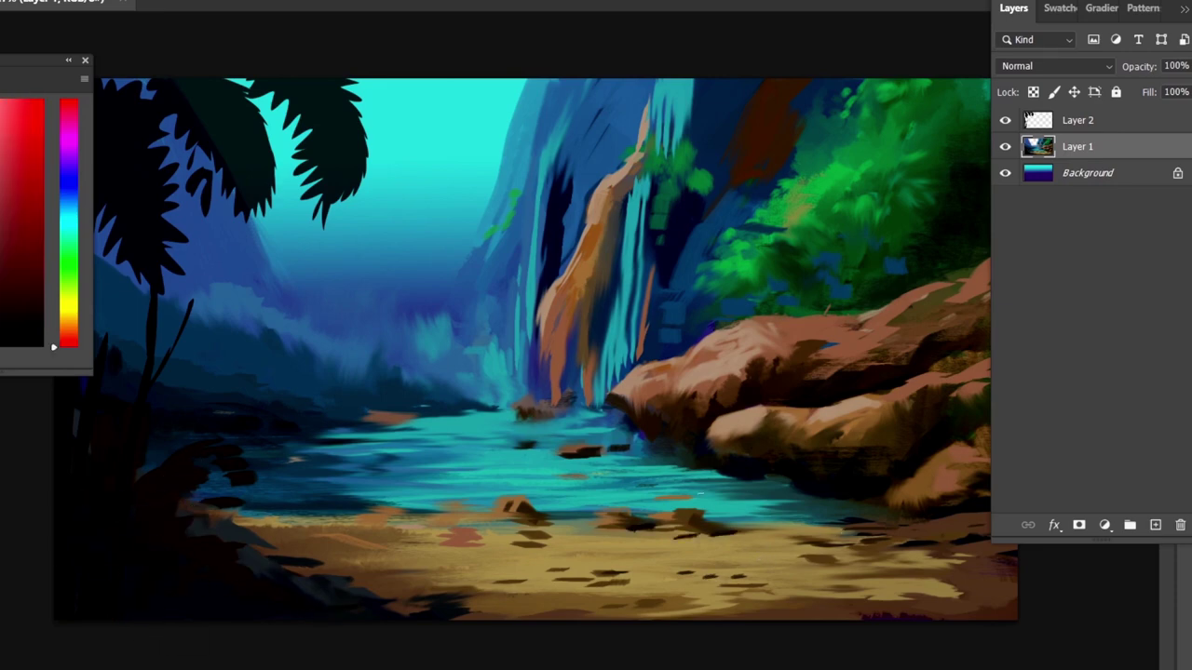
# Choose a pale cyan colour and a soft round brush tip, and enlarge the brush
pyautogui.click(69, 217)
pyautogui.moveTo(16, 191); pyautogui.dragTo(2, 125)
pyautogui.press('F5')
pyautogui.moveTo(533, 269)
pyautogui.mouseDown()
pyautogui.moveTo(535, 288)
pyautogui.moveTo(535, 267)
pyautogui.mouseUp()
pyautogui.click(540, 202)
pyautogui.press('F5')
pyautogui.click(539, 202)
pyautogui.press(']')
pyautogui.press(']')
pyautogui.press(']')
pyautogui.press(']')
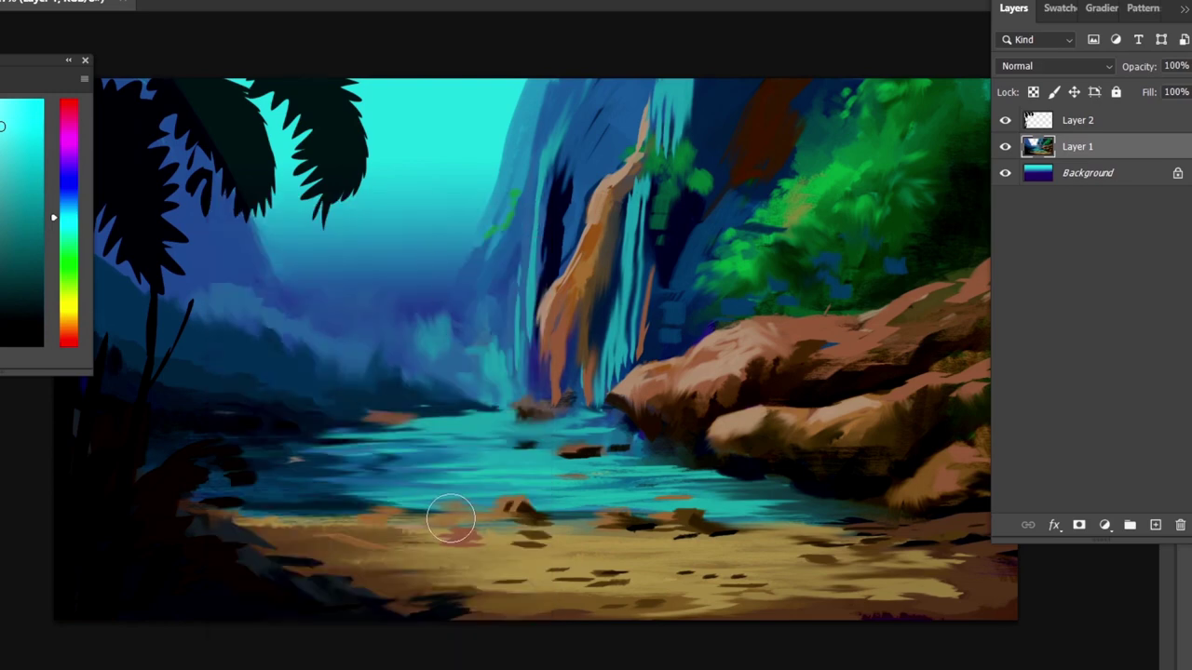
# Create a new layer above the painting and brush soft pale mist over the waterfall's foot and the far shore with a very large brush
pyautogui.hotkey('ctrl', 'shift', 'alt', 'n')
pyautogui.press(']')
pyautogui.press(']')
pyautogui.press(']')
pyautogui.press(']')
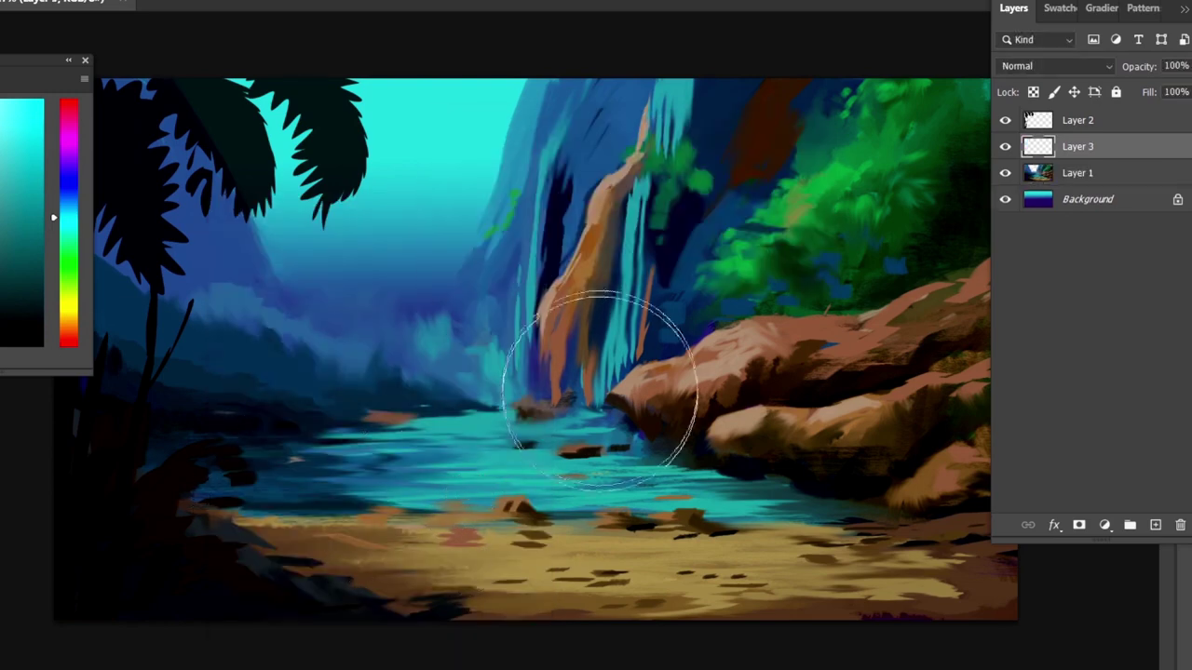
pyautogui.moveTo(606, 373)
pyautogui.mouseDown()
pyautogui.moveTo(637, 345)
pyautogui.moveTo(303, 334)
pyautogui.mouseUp()
pyautogui.moveTo(500, 321); pyautogui.dragTo(557, 294)
# Reduce the brush size and paint a soft pale glow in the sky beside the fronds and a mist patch behind the brown rocks
pyautogui.press('[')
pyautogui.press('[')
pyautogui.press('[')
pyautogui.press('[')
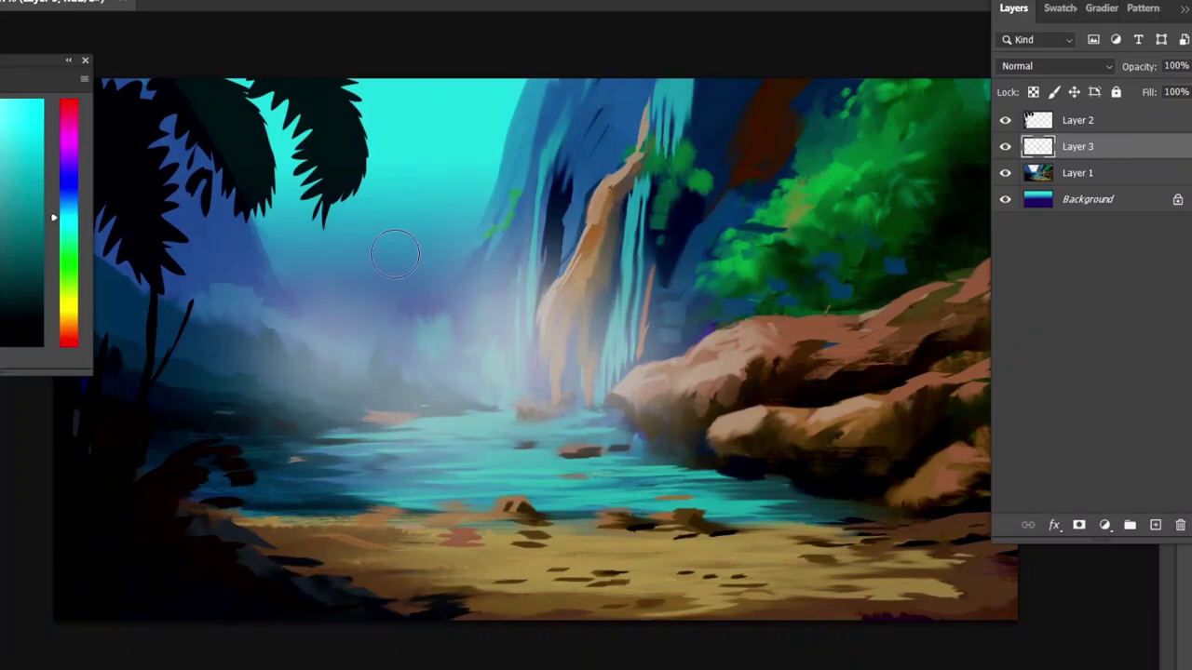
pyautogui.moveTo(376, 114); pyautogui.dragTo(387, 240)
pyautogui.hotkey('ctrl', 'z')
pyautogui.hotkey('ctrl', 'z')
pyautogui.moveTo(696, 315); pyautogui.dragTo(677, 317)
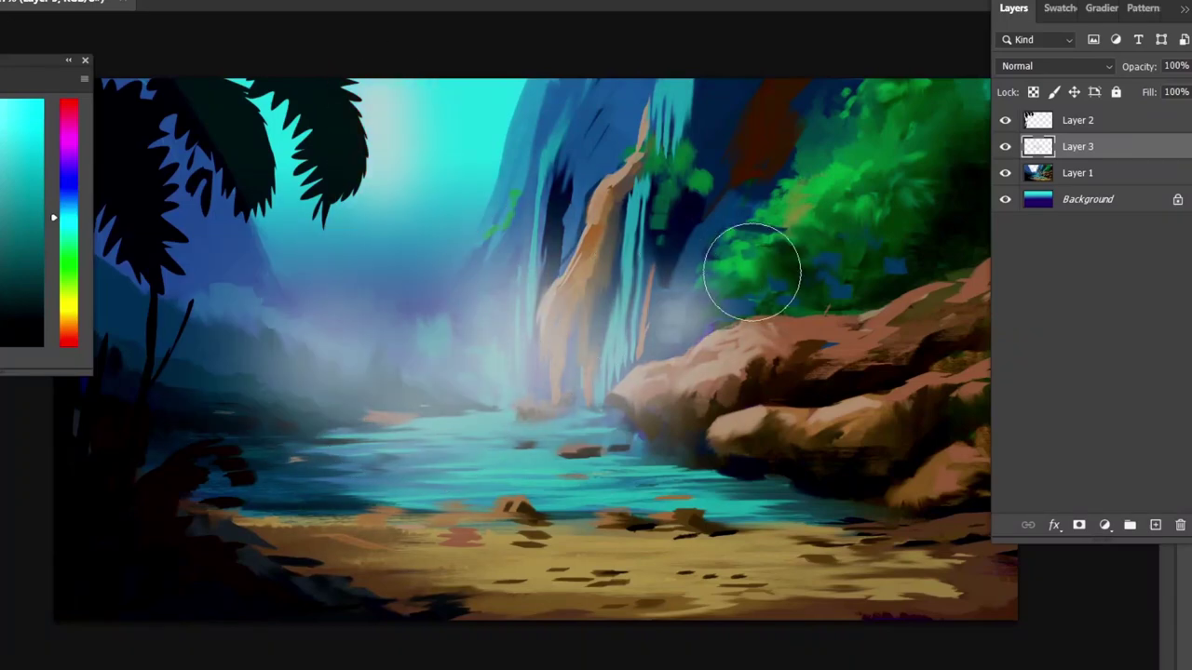
# Reduce the brush size slightly and paint soft pale mist along the far shore above the water's edge
pyautogui.press('[')
pyautogui.moveTo(489, 416); pyautogui.dragTo(384, 415)
# Select Layer 1, choose the thin horizontal 124 px brush tip and paint pale cyan highlights on the water below the waterfall
pyautogui.click(1101, 173)
pyautogui.press('F5')
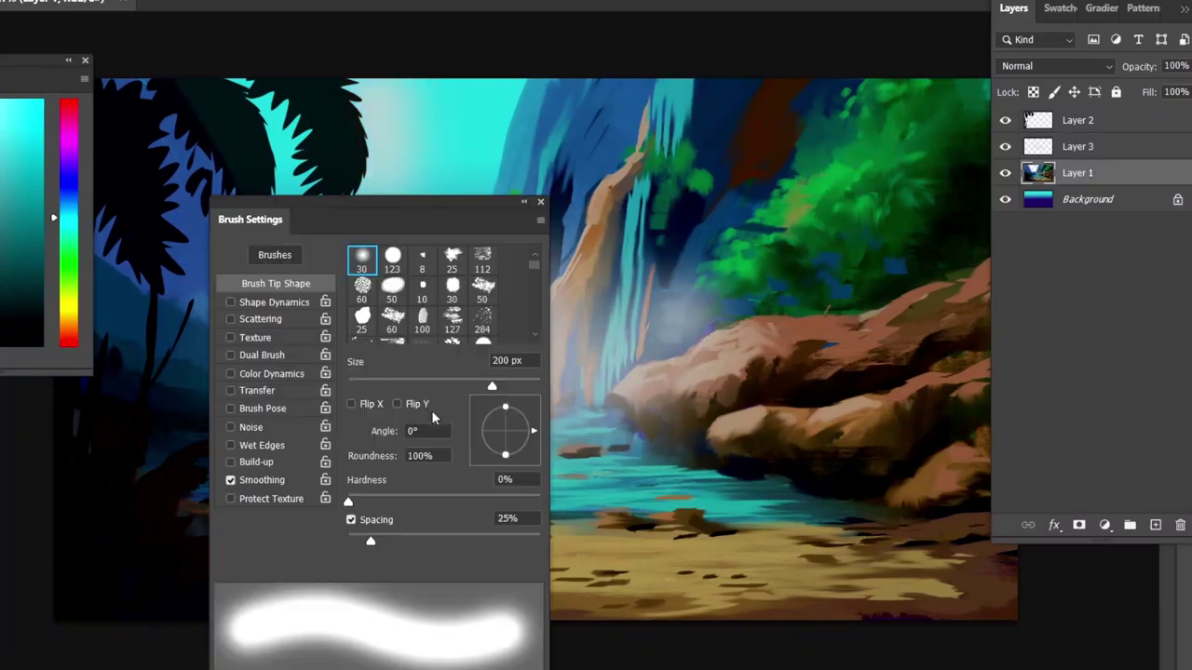
pyautogui.moveTo(534, 265); pyautogui.dragTo(533, 291)
pyautogui.click(483, 275)
pyautogui.press('F5')
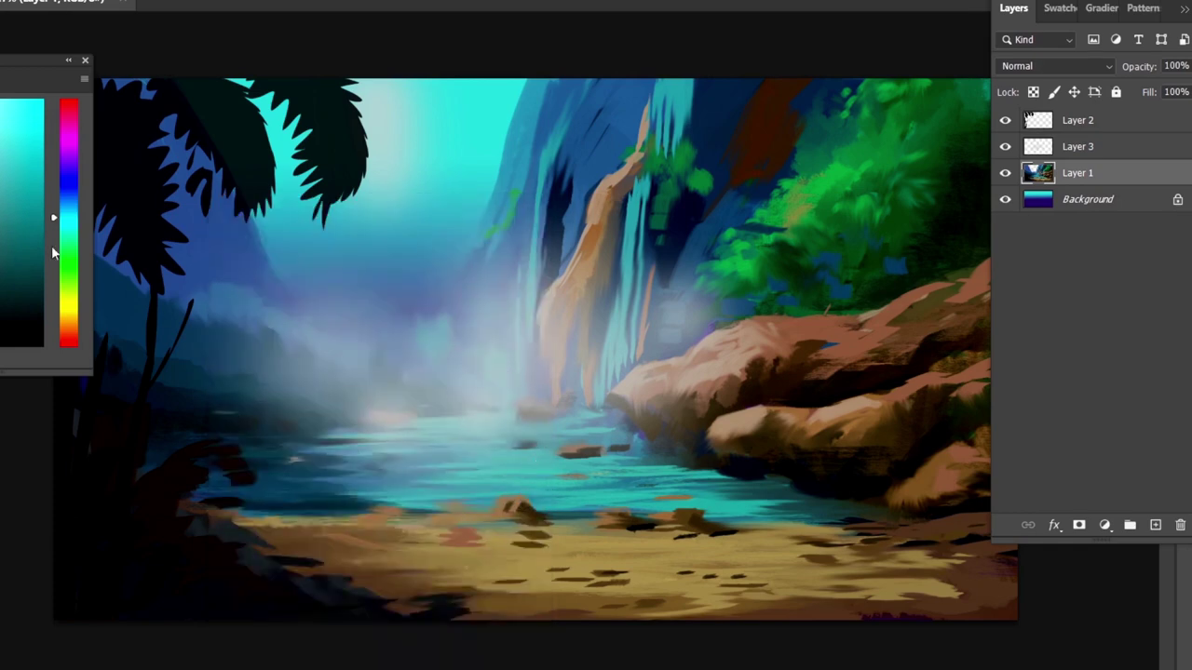
pyautogui.moveTo(549, 445)
pyautogui.mouseDown()
pyautogui.moveTo(493, 426)
pyautogui.moveTo(531, 431)
pyautogui.moveTo(542, 417)
pyautogui.mouseUp()
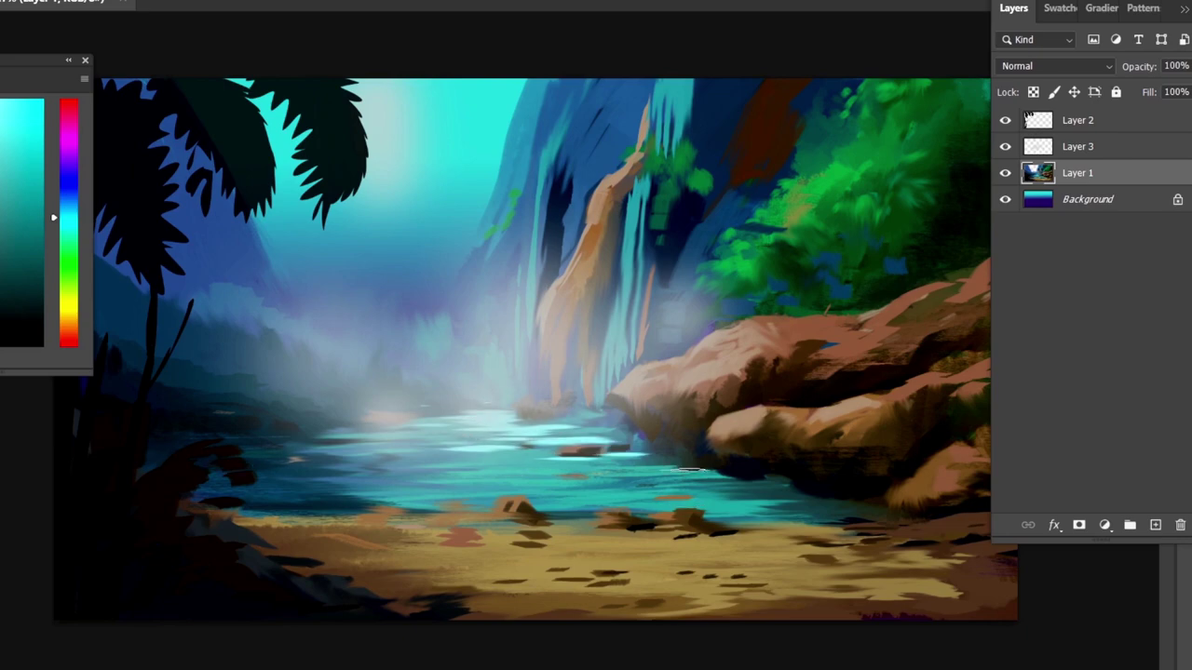
# Brighten the beach with horizontal light sand strokes and blend its far right side using sampled sand and brown tones
pyautogui.keyDown('alt'); pyautogui.click(589, 546); pyautogui.keyUp('alt')
pyautogui.moveTo(496, 528)
pyautogui.mouseDown()
pyautogui.moveTo(707, 543)
pyautogui.moveTo(804, 534)
pyautogui.mouseUp()
pyautogui.moveTo(680, 543)
pyautogui.mouseDown()
pyautogui.moveTo(594, 550)
pyautogui.moveTo(466, 528)
pyautogui.moveTo(335, 554)
pyautogui.moveTo(852, 573)
pyautogui.moveTo(744, 532)
pyautogui.moveTo(847, 527)
pyautogui.moveTo(917, 544)
pyautogui.moveTo(965, 525)
pyautogui.moveTo(861, 528)
pyautogui.mouseUp()
pyautogui.keyDown('alt'); pyautogui.click(950, 540); pyautogui.keyUp('alt')
pyautogui.keyDown('alt'); pyautogui.click(934, 557); pyautogui.keyUp('alt')
pyautogui.keyDown('alt'); pyautogui.click(973, 554); pyautogui.keyUp('alt')
pyautogui.moveTo(1022, 558); pyautogui.dragTo(925, 552)
pyautogui.moveTo(996, 534); pyautogui.dragTo(925, 533)
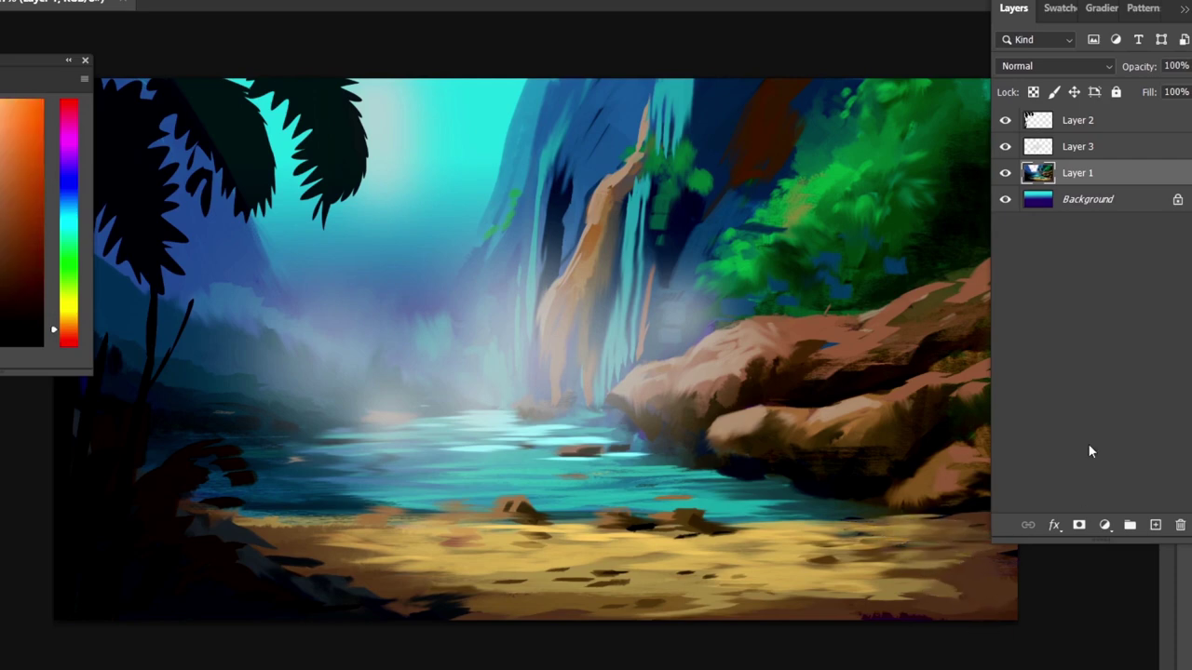
# Hide the layer list and extend the sampled yellow sand strokes over the right side and lower edge of the beach
pyautogui.press('F7')
pyautogui.moveTo(884, 582); pyautogui.dragTo(934, 577)
pyautogui.moveTo(889, 562)
pyautogui.mouseDown()
pyautogui.moveTo(955, 557)
pyautogui.moveTo(802, 526)
pyautogui.mouseUp()
pyautogui.keyDown('alt'); pyautogui.click(819, 582); pyautogui.keyUp('alt')
pyautogui.moveTo(843, 584)
pyautogui.mouseDown()
pyautogui.moveTo(941, 590)
pyautogui.moveTo(917, 601)
pyautogui.mouseUp()
pyautogui.moveTo(945, 601); pyautogui.dragTo(856, 605)
pyautogui.moveTo(534, 597); pyautogui.dragTo(381, 591)
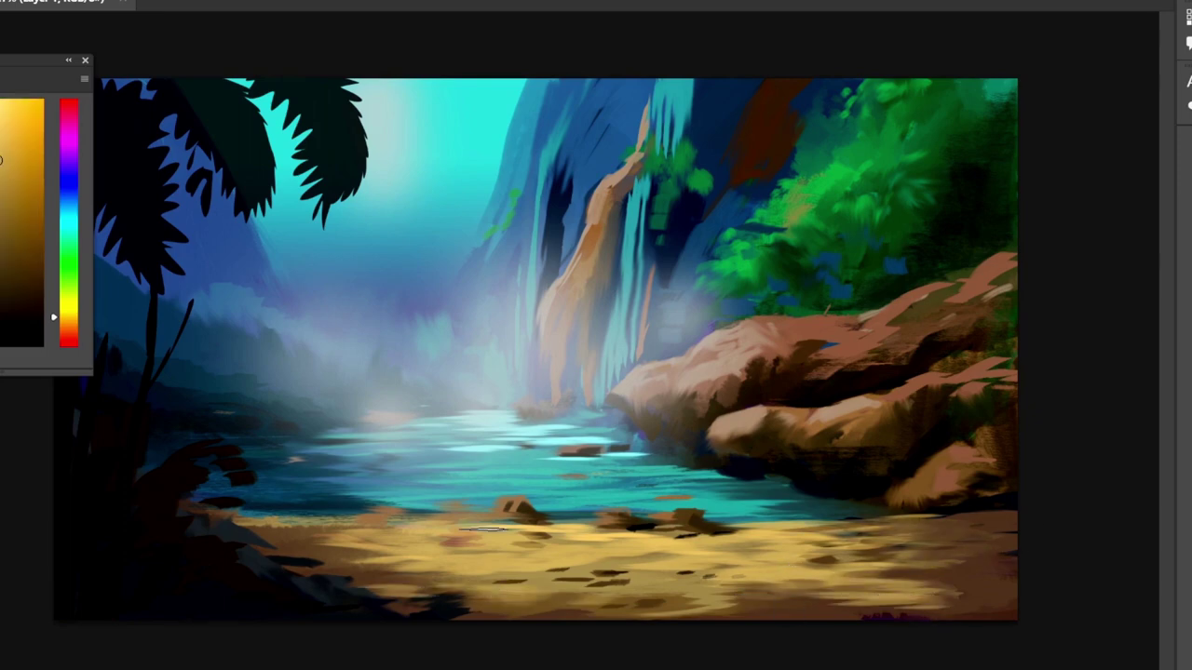
# Choose a light mint green and paint horizontal ripple highlights across the middle of the lake, sampling teal near the shore
pyautogui.click(70, 244)
pyautogui.moveTo(473, 487)
pyautogui.mouseDown()
pyautogui.moveTo(603, 472)
pyautogui.moveTo(469, 459)
pyautogui.mouseUp()
pyautogui.moveTo(579, 473); pyautogui.dragTo(684, 479)
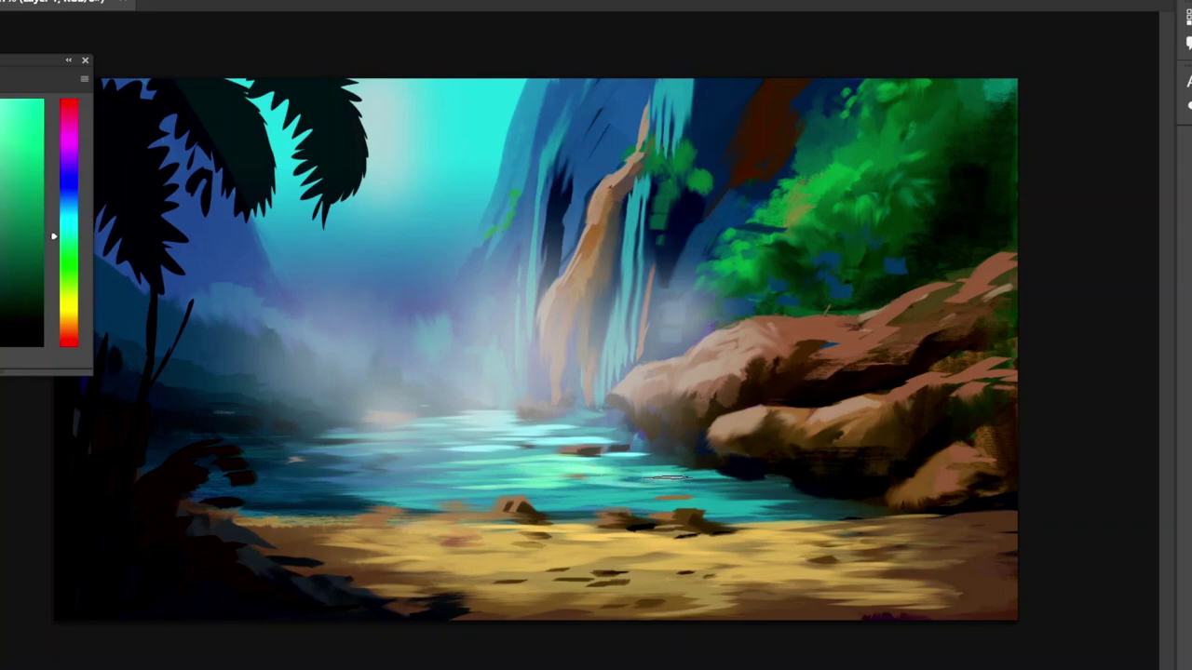
pyautogui.moveTo(486, 477)
pyautogui.mouseDown()
pyautogui.moveTo(409, 479)
pyautogui.moveTo(510, 473)
pyautogui.mouseUp()
pyautogui.moveTo(438, 480); pyautogui.dragTo(350, 485)
pyautogui.moveTo(721, 484)
pyautogui.mouseDown()
pyautogui.moveTo(783, 493)
pyautogui.moveTo(753, 508)
pyautogui.mouseUp()
pyautogui.keyDown('alt'); pyautogui.click(769, 514); pyautogui.keyUp('alt')
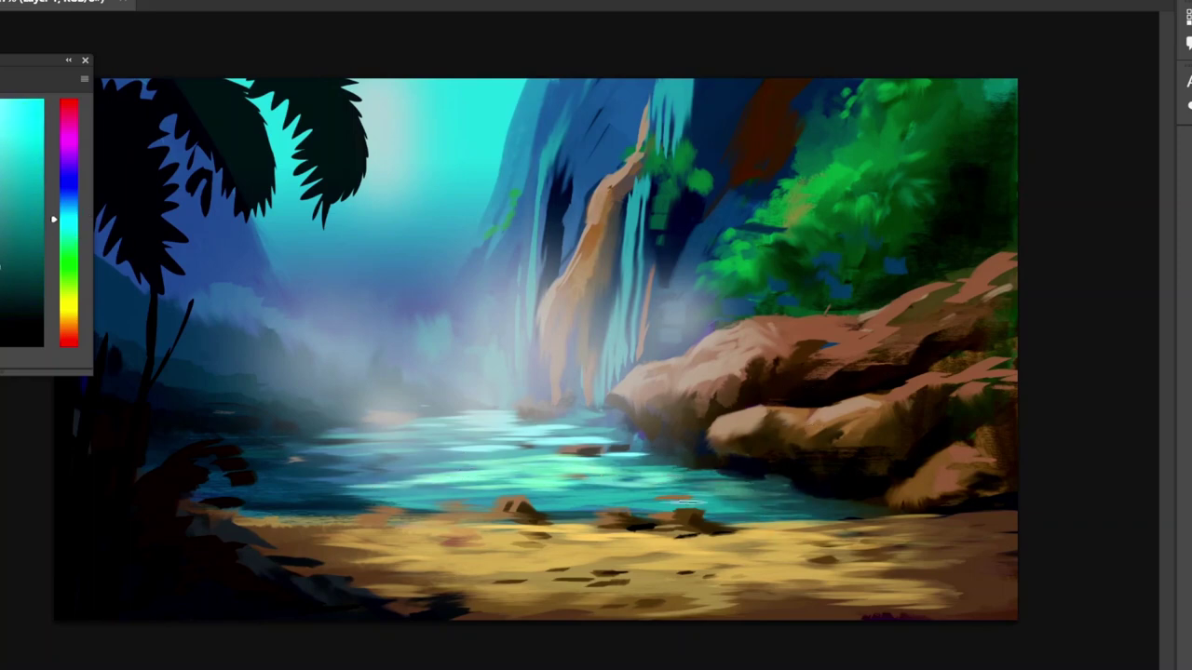
# Rotate the thin brush tip to vertical and paint bright white streaks down the waterfalls on the cliff
pyautogui.press('F5')
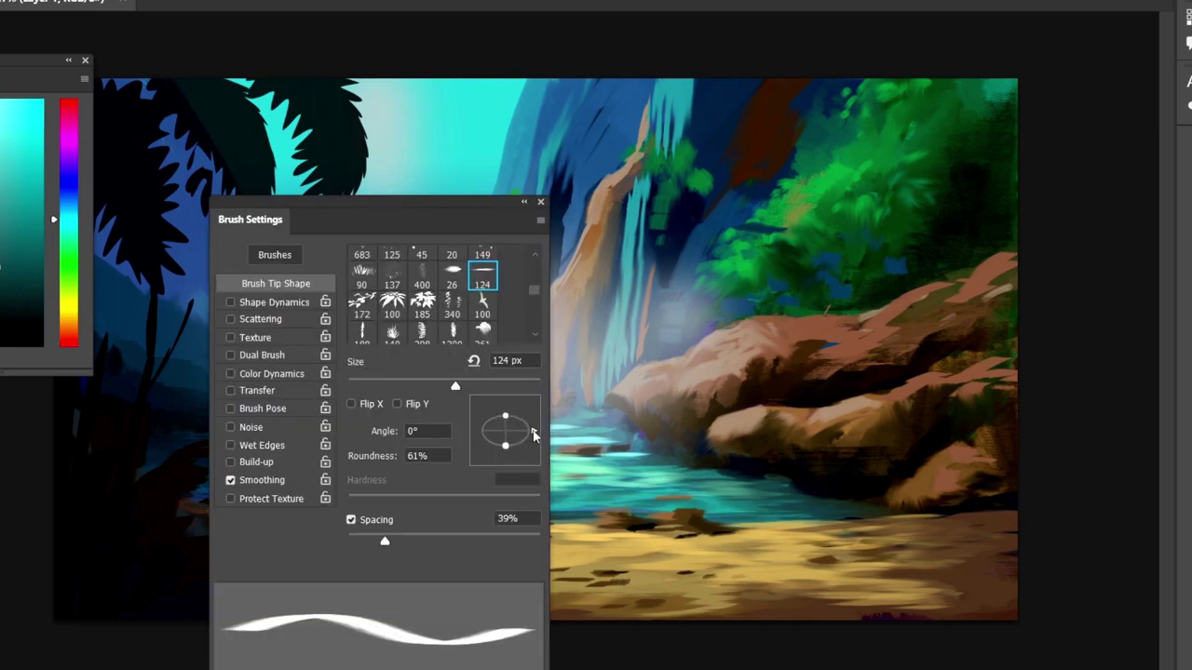
pyautogui.moveTo(533, 434); pyautogui.dragTo(507, 460)
pyautogui.press('F5')
pyautogui.press('x')
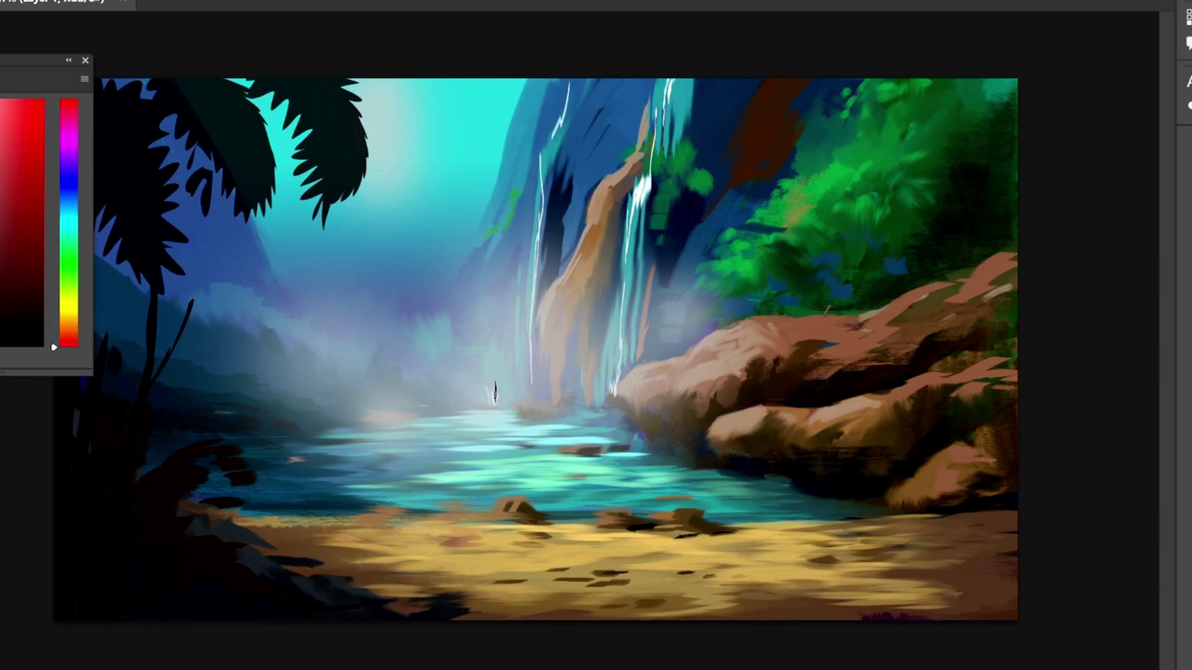
pyautogui.moveTo(528, 365); pyautogui.dragTo(521, 408)
pyautogui.moveTo(622, 264); pyautogui.dragTo(609, 352)
pyautogui.moveTo(640, 176); pyautogui.dragTo(631, 237)
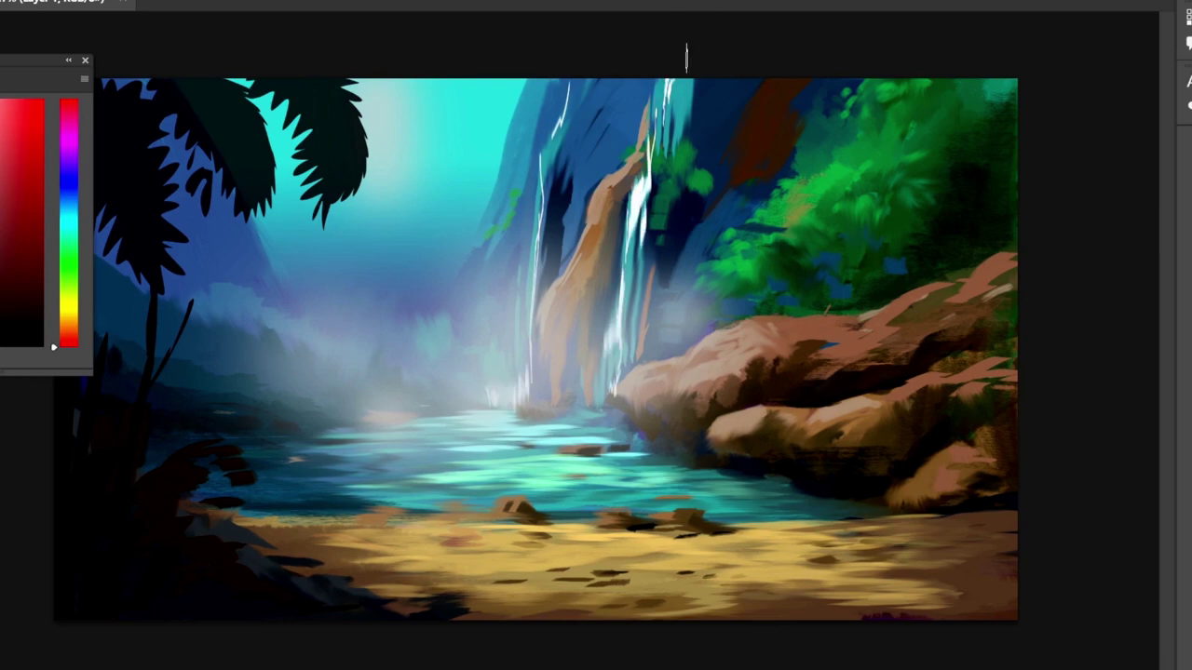
# Dab short vertical white splashes on the water at the waterfall's foot and along the far shore
pyautogui.moveTo(583, 428); pyautogui.dragTo(620, 430)
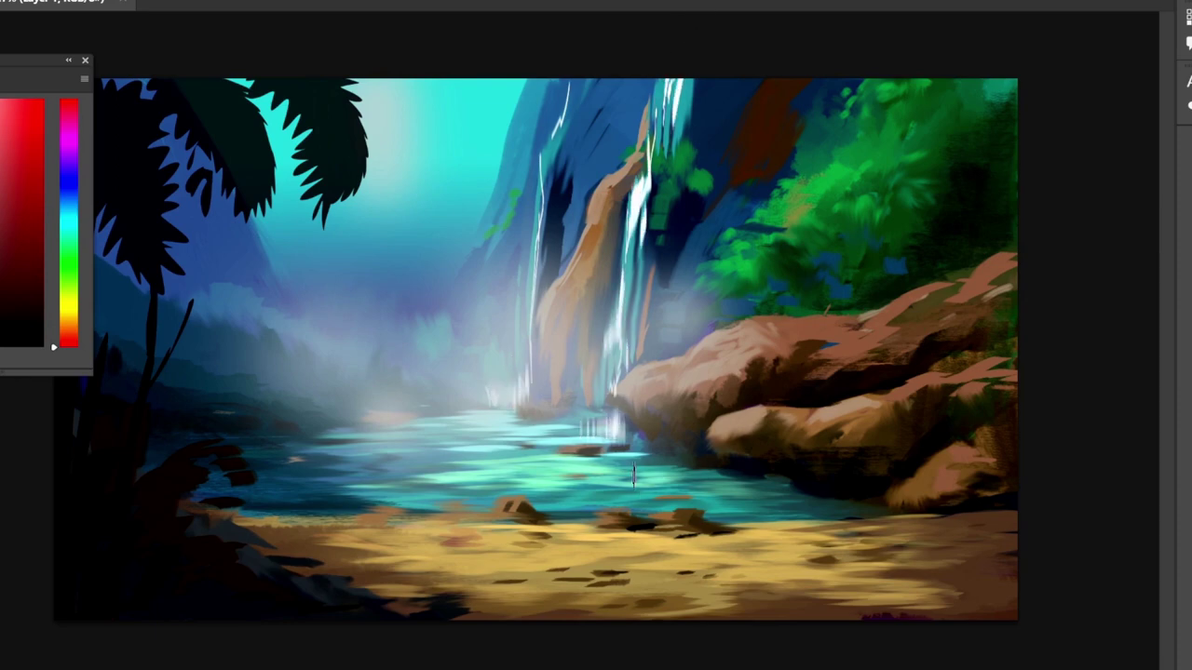
pyautogui.keyDown('ctrl'); pyautogui.click(350, 132); pyautogui.keyUp('ctrl')
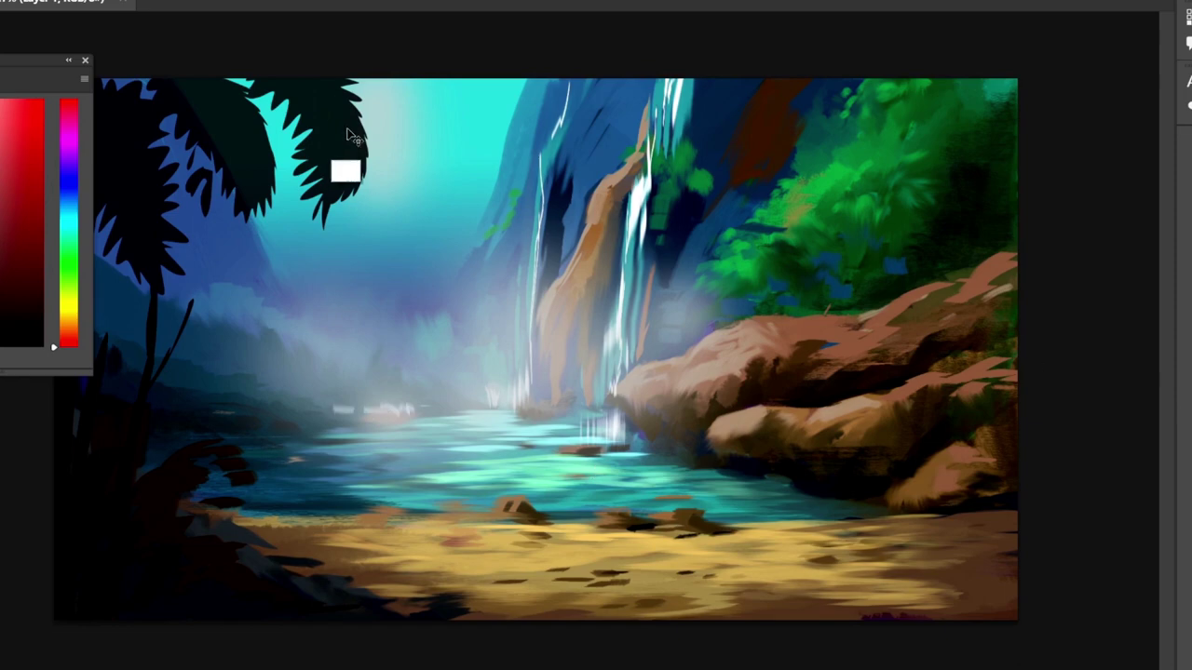
pyautogui.keyDown('ctrl'); pyautogui.click(350, 149); pyautogui.keyUp('ctrl')
# Merge Layer 1, Layer 3 and Layer 2 into a single layer above the background
pyautogui.press('F7')
pyautogui.click(1079, 169)
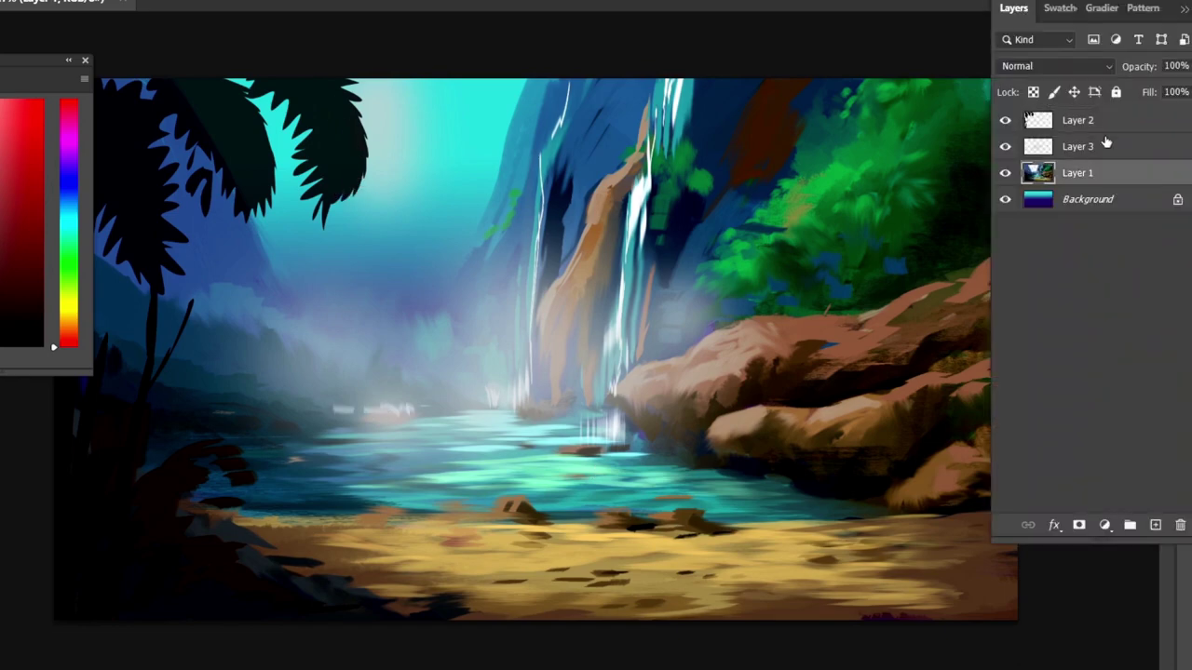
pyautogui.keyDown('shift'); pyautogui.click(1108, 123); pyautogui.keyUp('shift')
pyautogui.hotkey('ctrl', 'e')
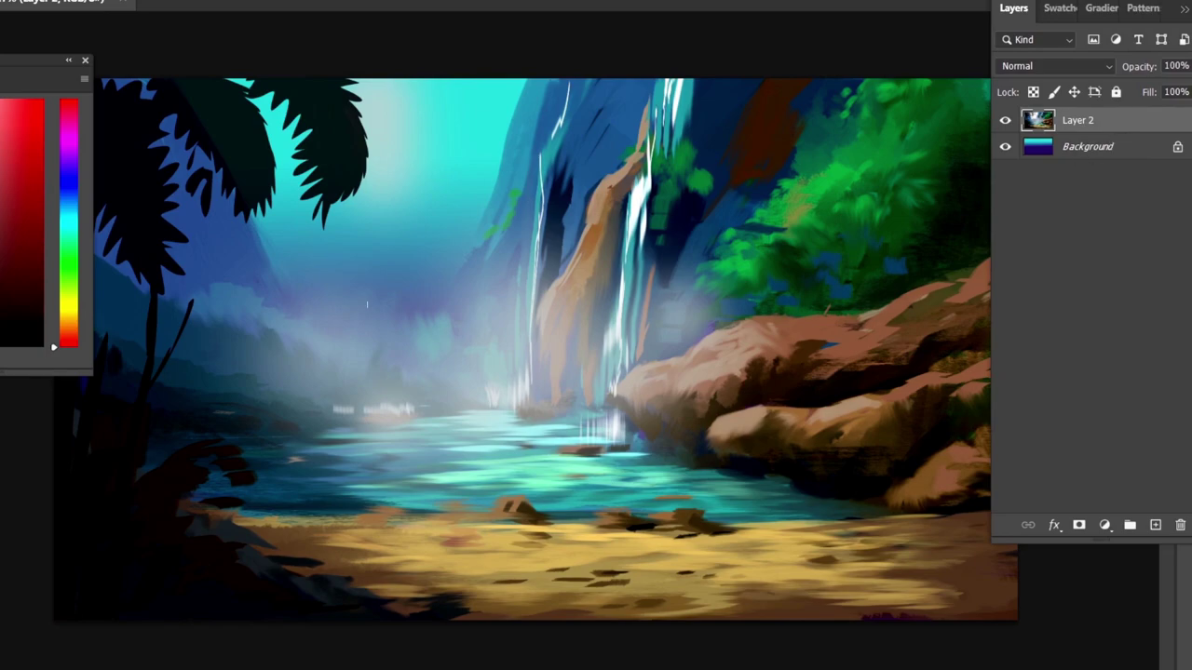